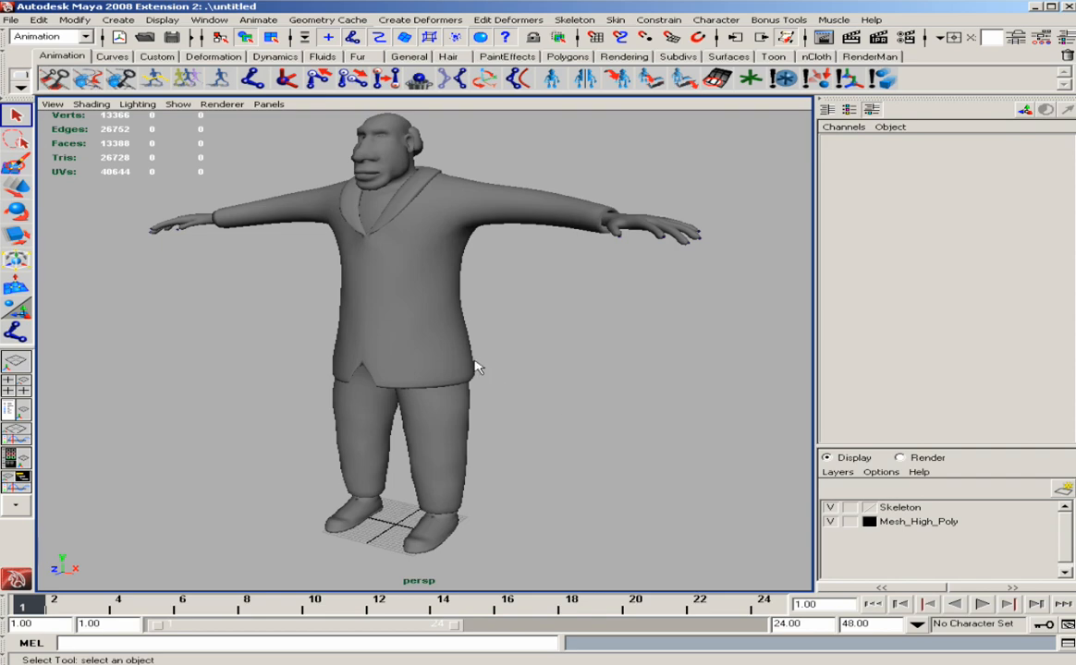
# Step: Examine the clothed character from several angles in both wireframe and shaded display
pyautogui.click(460, 359)
pyautogui.keyDown('alt'); pyautogui.moveTo(555, 397); pyautogui.dragTo(471, 416, button='right'); pyautogui.keyUp('alt')
pyautogui.scroll(1, 492, 412)
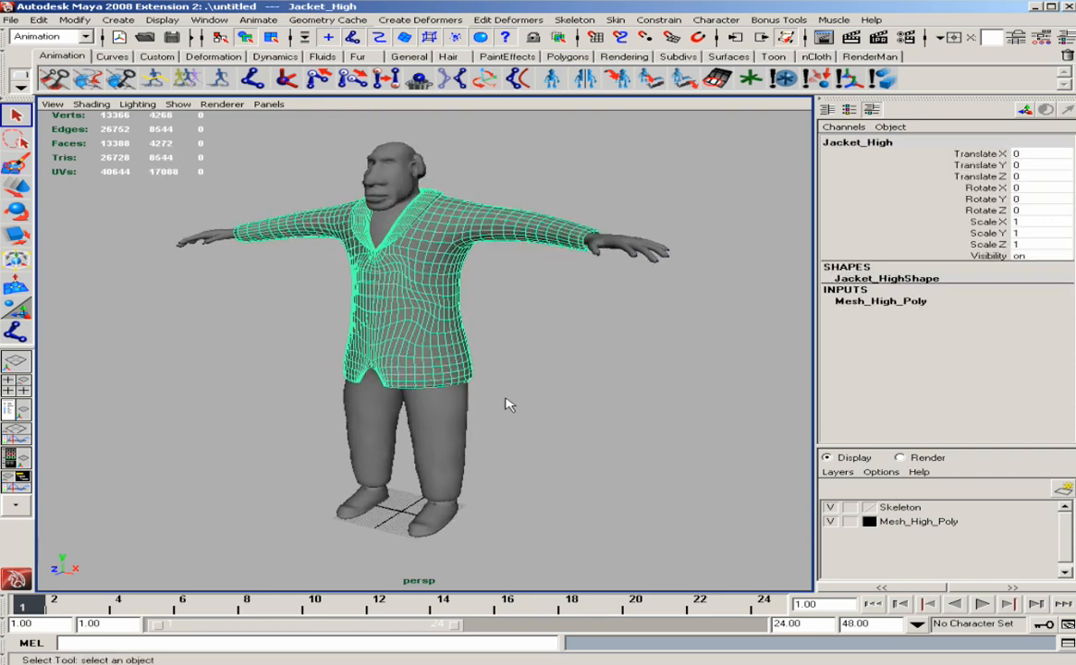
pyautogui.press('4')
pyautogui.keyDown('alt'); pyautogui.moveTo(496, 407); pyautogui.dragTo(511, 404); pyautogui.keyUp('alt')
pyautogui.keyDown('alt'); pyautogui.moveTo(511, 404); pyautogui.dragTo(578, 408, button='right'); pyautogui.keyUp('alt')
pyautogui.click(578, 409)
pyautogui.keyDown('alt'); pyautogui.moveTo(531, 416); pyautogui.dragTo(479, 426); pyautogui.keyUp('alt')
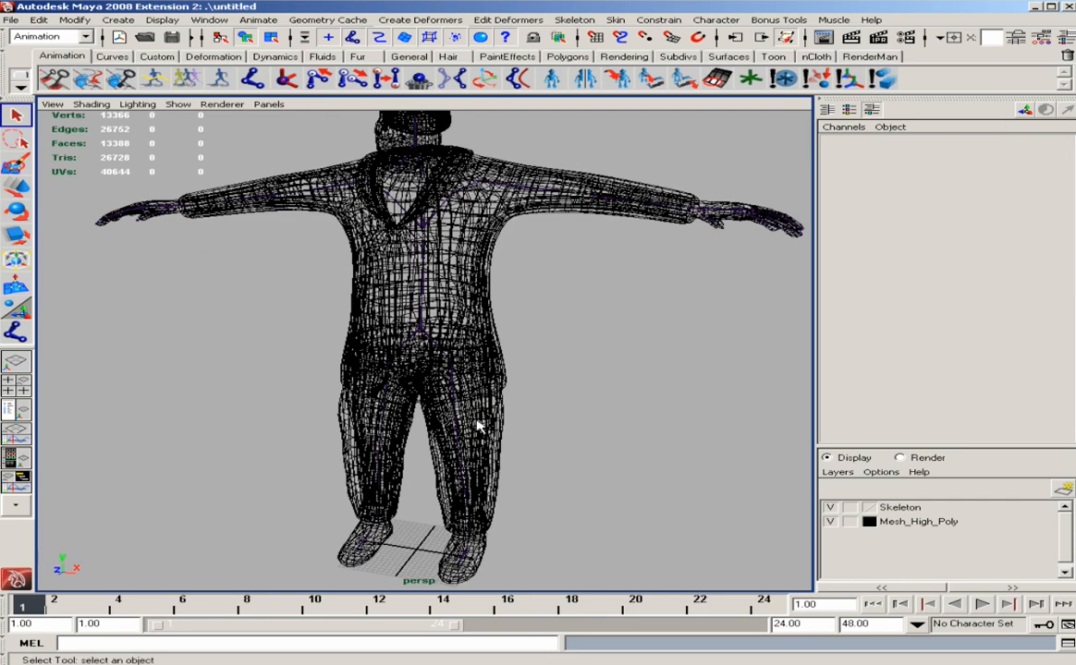
pyautogui.press('5')
pyautogui.keyDown('alt'); pyautogui.moveTo(516, 421); pyautogui.dragTo(470, 409, button='right'); pyautogui.keyUp('alt')
pyautogui.keyDown('alt'); pyautogui.moveTo(470, 409); pyautogui.dragTo(445, 339); pyautogui.keyUp('alt')
# Step: Select the jacket, pants and body meshes in different combinations to examine the character's separate parts
pyautogui.click(457, 344)
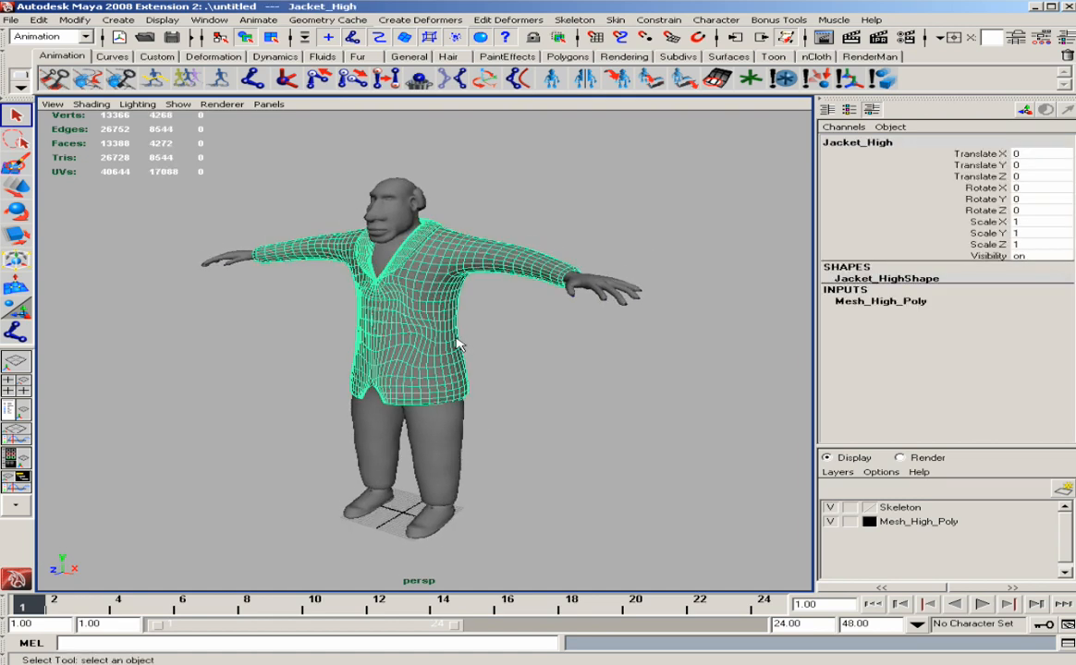
pyautogui.keyDown('shift'); pyautogui.click(470, 419); pyautogui.keyUp('shift')
pyautogui.click(389, 210)
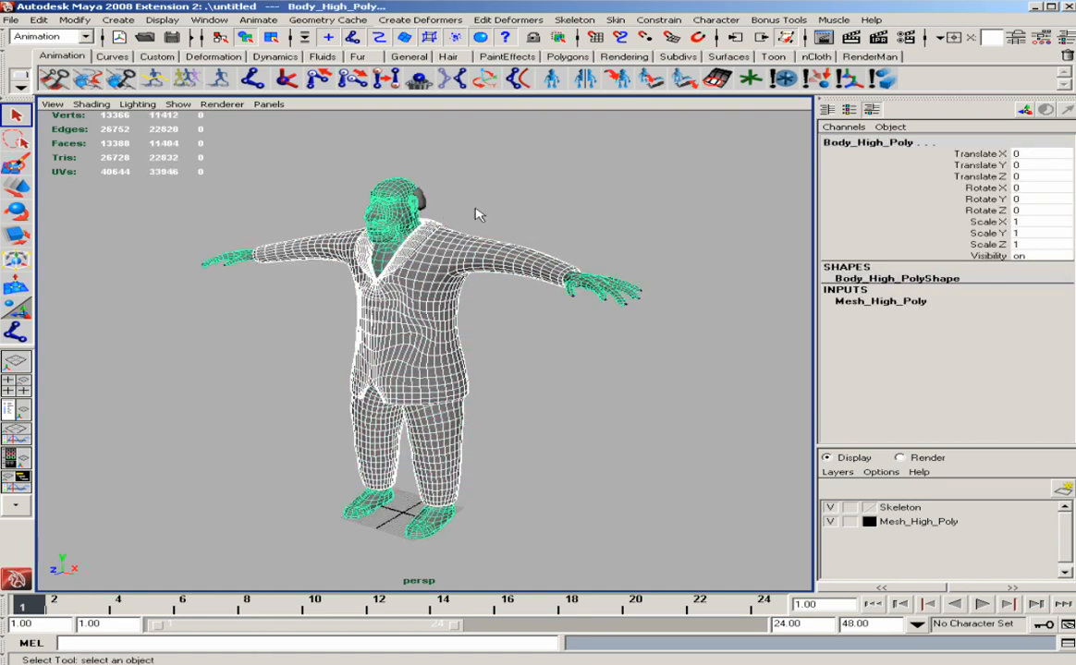
pyautogui.keyDown('alt'); pyautogui.moveTo(454, 301); pyautogui.dragTo(510, 309); pyautogui.keyUp('alt')
pyautogui.click(550, 313)
pyautogui.click(484, 295)
pyautogui.keyDown('shift'); pyautogui.click(430, 247); pyautogui.keyUp('shift')
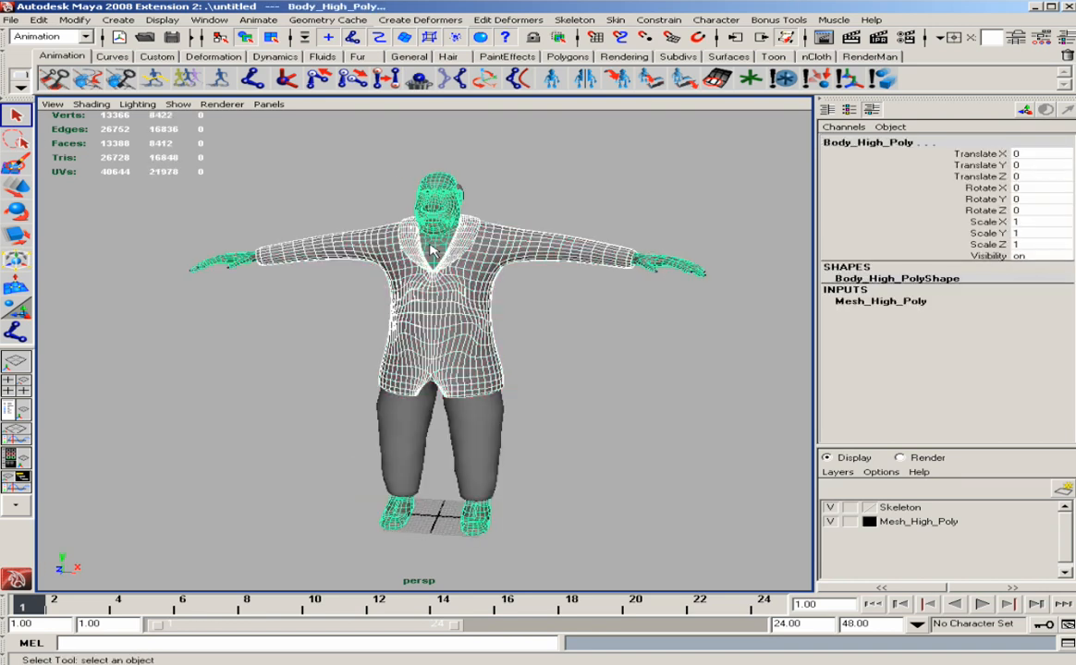
pyautogui.click(529, 178)
pyautogui.click(495, 275)
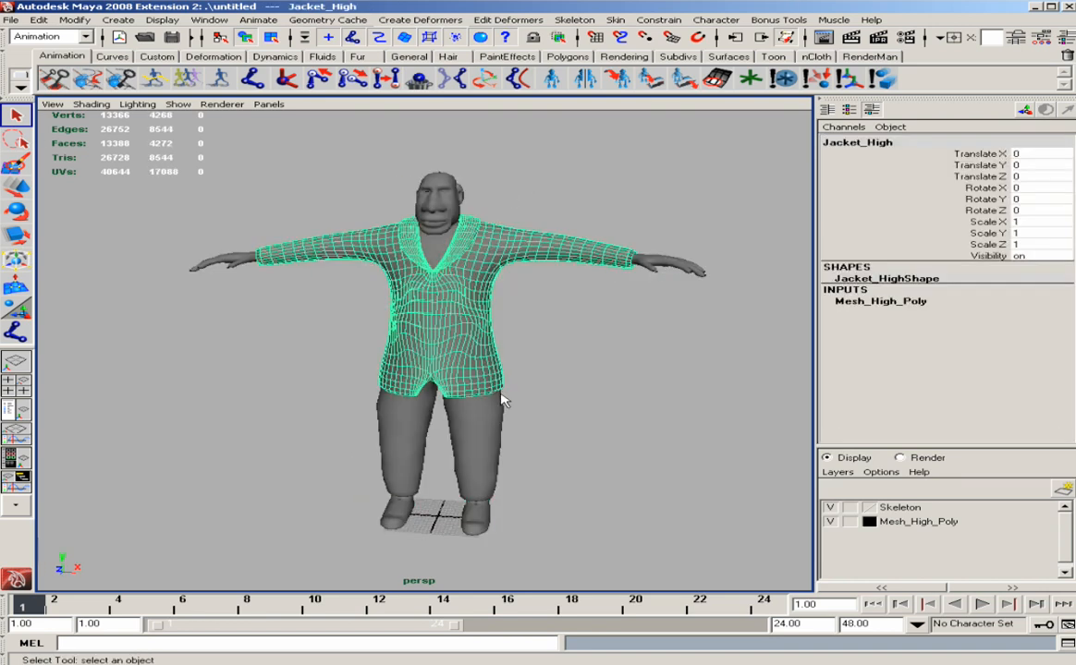
pyautogui.keyDown('shift'); pyautogui.click(434, 416); pyautogui.keyUp('shift')
pyautogui.click(516, 418)
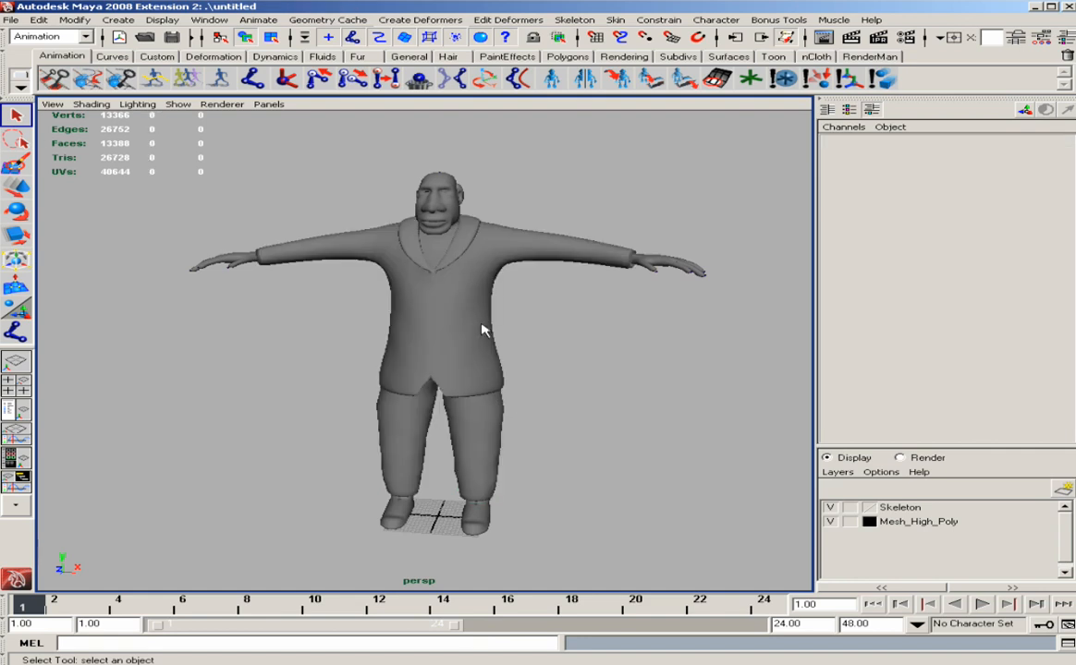
pyautogui.click(480, 325)
pyautogui.keyDown('shift'); pyautogui.click(491, 431); pyautogui.keyUp('shift')
pyautogui.click(575, 354)
# Step: Select the jacket and pants meshes and create a new display layer for them
pyautogui.click(487, 305)
pyautogui.keyDown('shift'); pyautogui.click(490, 406); pyautogui.keyUp('shift')
pyautogui.keyDown('alt'); pyautogui.moveTo(491, 353); pyautogui.dragTo(500, 383); pyautogui.keyUp('alt')
pyautogui.scroll(3, 499, 383)
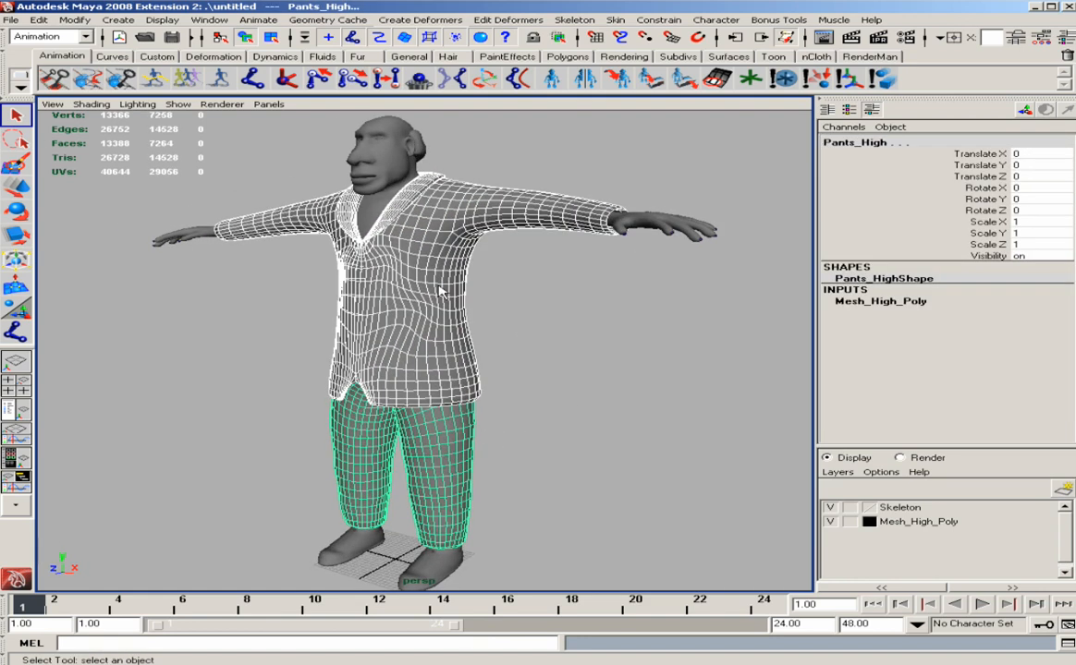
pyautogui.click(1063, 488)
pyautogui.rightClick(906, 509)
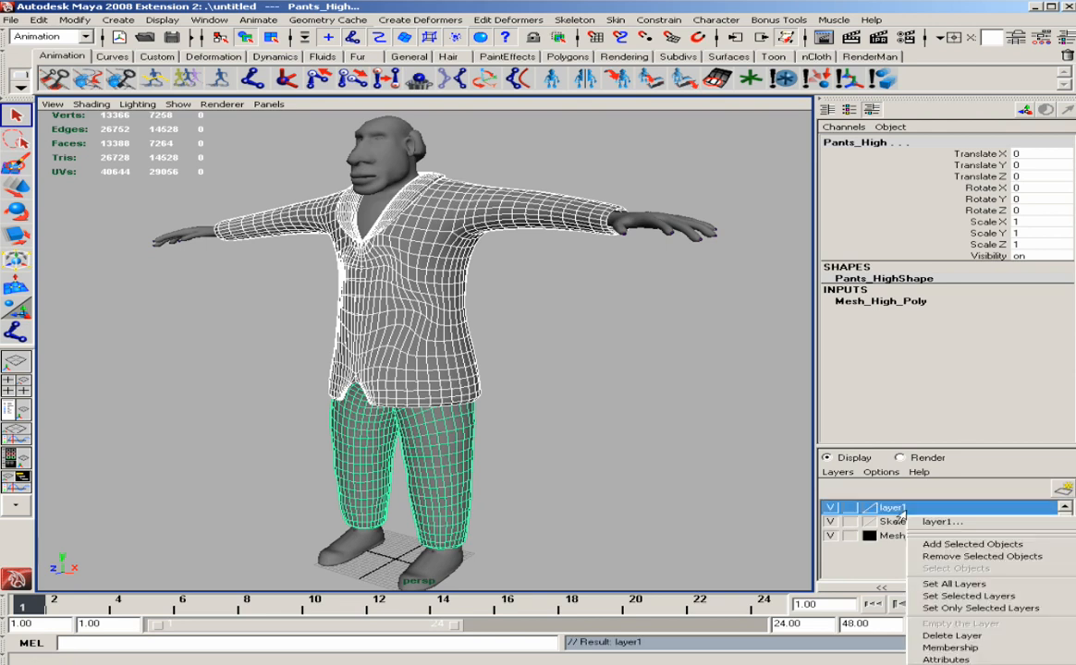
pyautogui.click(925, 546)
# Step: Rename the new display layer to Cloths and add the selected jacket and pants to it
pyautogui.doubleClick(915, 511)
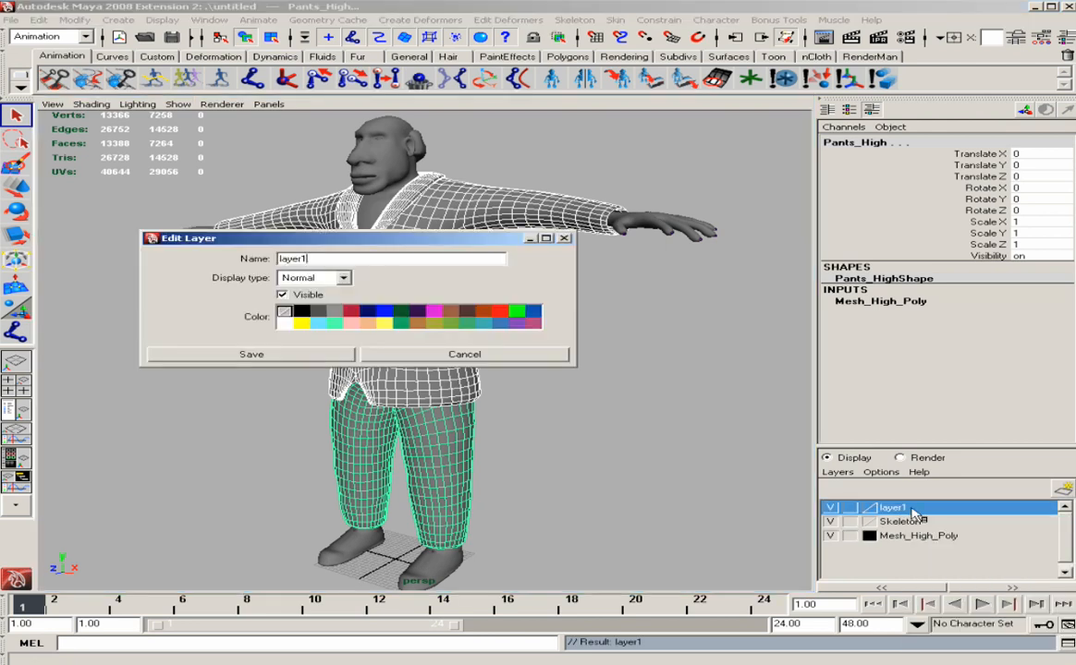
pyautogui.doubleClick(362, 259)
pyautogui.write('Cloths')
pyautogui.click(282, 354)
pyautogui.rightClick(893, 509)
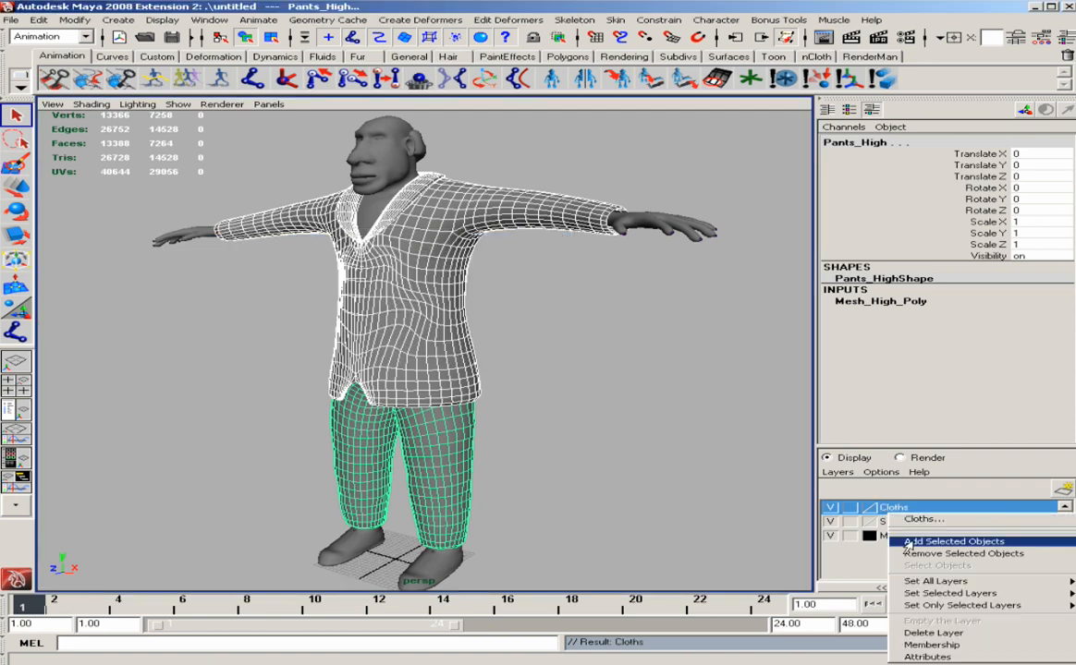
pyautogui.click(908, 545)
# Step: Hide the Cloths layer and select the body mesh underneath
pyautogui.click(830, 508)
pyautogui.keyDown('alt'); pyautogui.moveTo(517, 440); pyautogui.dragTo(568, 435); pyautogui.keyUp('alt')
pyautogui.keyDown('alt'); pyautogui.moveTo(569, 434); pyautogui.dragTo(485, 386, button='right'); pyautogui.keyUp('alt')
pyautogui.click(485, 386)
pyautogui.keyDown('alt'); pyautogui.moveTo(485, 386); pyautogui.dragTo(503, 385); pyautogui.keyUp('alt')
pyautogui.keyDown('alt'); pyautogui.moveTo(460, 361); pyautogui.dragTo(442, 399, button='middle'); pyautogui.keyUp('alt')
pyautogui.keyDown('alt'); pyautogui.moveTo(446, 342); pyautogui.dragTo(444, 364, button='right'); pyautogui.keyUp('alt')
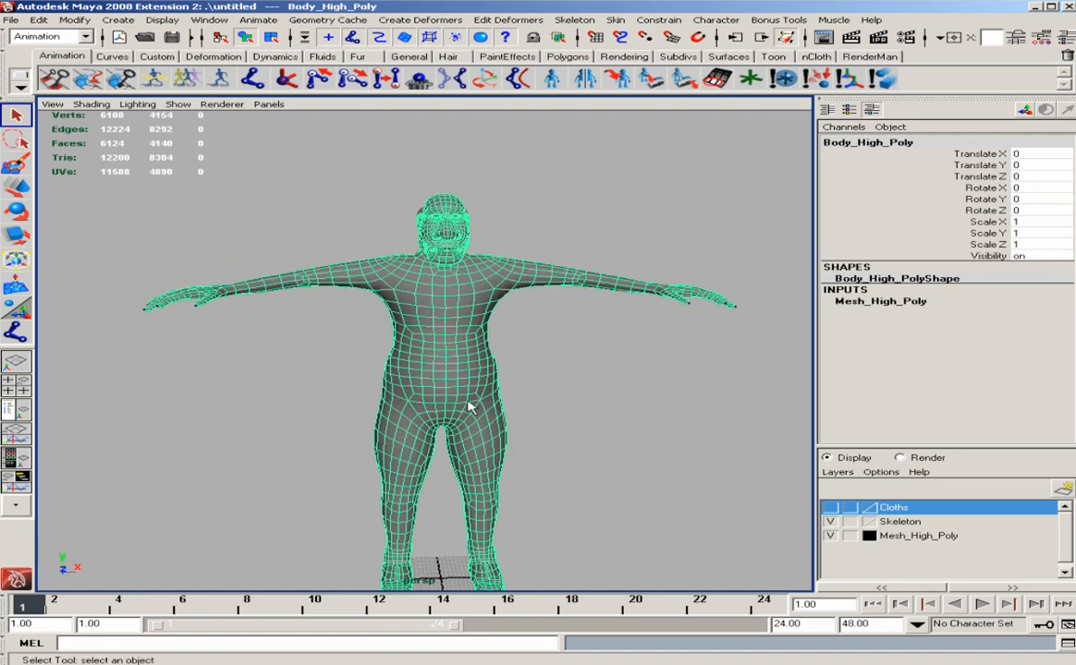
# Step: Show and hide the Cloths layer, and examine the bare torso and the separate hair mesh
pyautogui.click(830, 507)
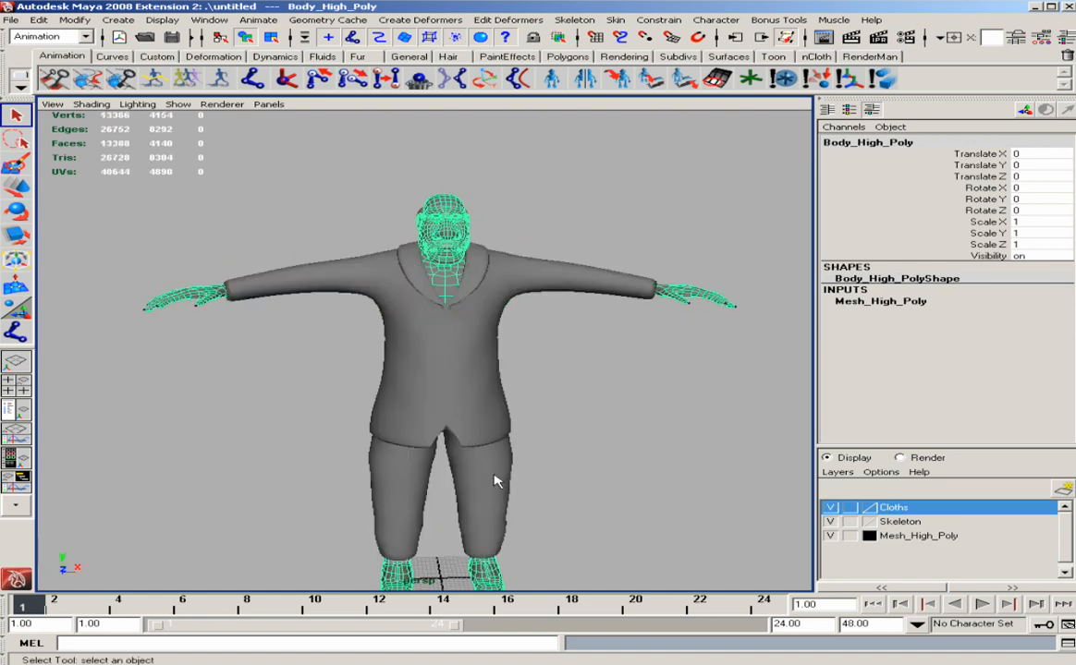
pyautogui.click(830, 507)
pyautogui.keyDown('alt'); pyautogui.moveTo(763, 469); pyautogui.dragTo(326, 439); pyautogui.keyUp('alt')
pyautogui.keyDown('alt'); pyautogui.moveTo(356, 437); pyautogui.dragTo(424, 523, button='middle'); pyautogui.keyUp('alt')
pyautogui.keyDown('alt'); pyautogui.moveTo(326, 461); pyautogui.dragTo(546, 486, button='right'); pyautogui.keyUp('alt')
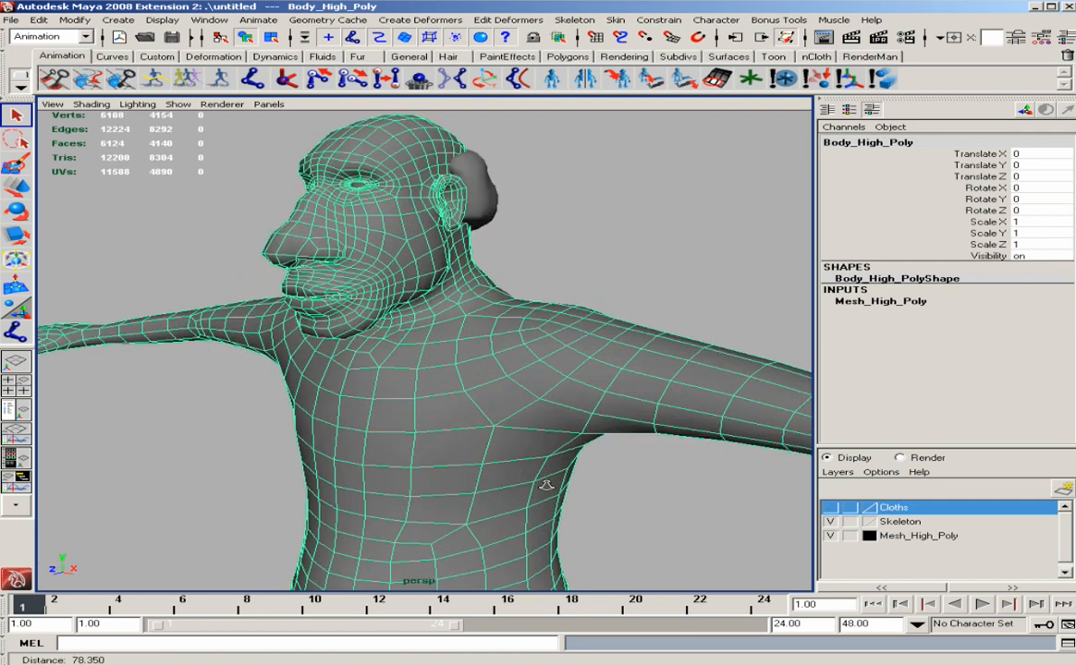
pyautogui.click(636, 488)
pyautogui.keyDown('alt'); pyautogui.moveTo(635, 488); pyautogui.dragTo(465, 440, button='right'); pyautogui.keyUp('alt')
pyautogui.keyDown('alt'); pyautogui.moveTo(466, 440); pyautogui.dragTo(434, 431); pyautogui.keyUp('alt')
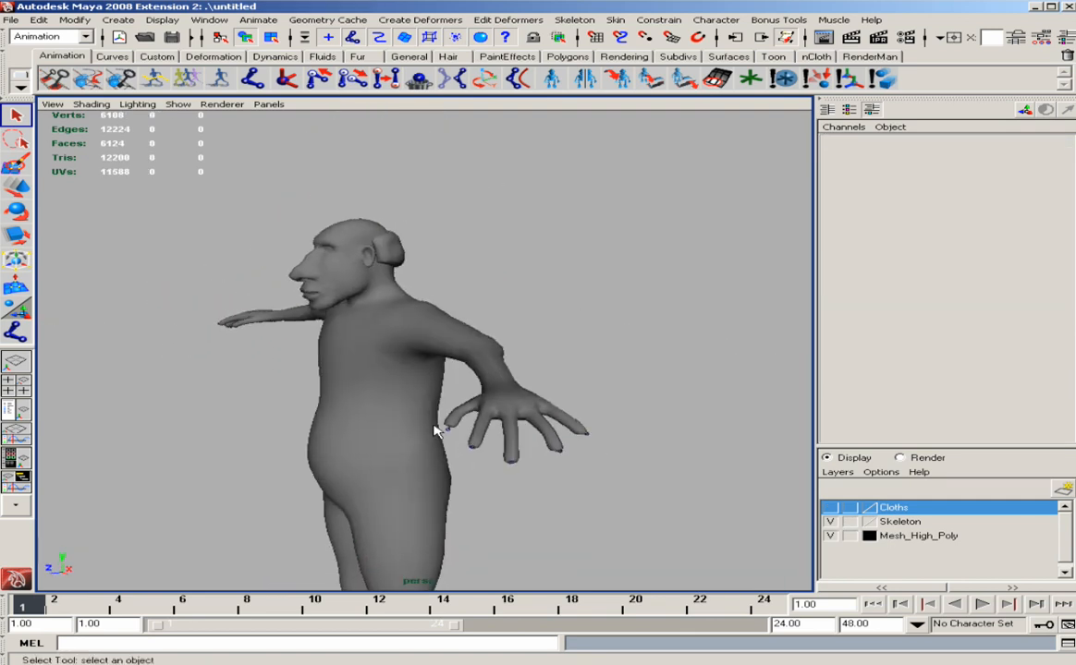
pyautogui.keyDown('alt'); pyautogui.moveTo(435, 431); pyautogui.dragTo(502, 451, button='right'); pyautogui.keyUp('alt')
pyautogui.click(457, 316)
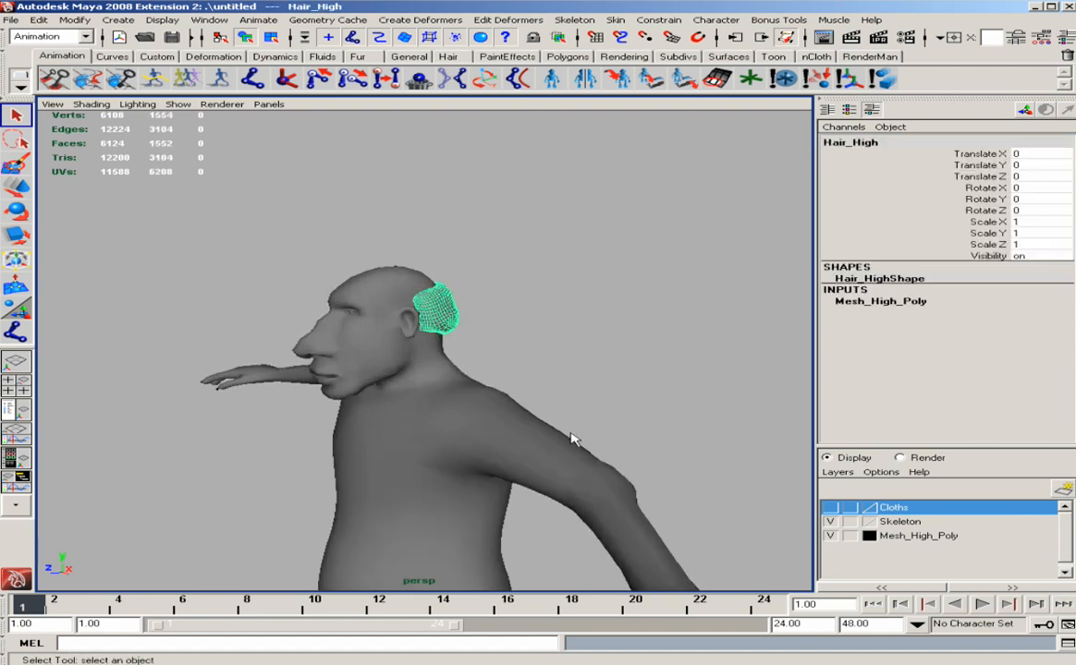
pyautogui.keyDown('alt'); pyautogui.moveTo(606, 479); pyautogui.dragTo(601, 422, button='middle'); pyautogui.keyUp('alt')
pyautogui.keyDown('alt'); pyautogui.moveTo(600, 422); pyautogui.dragTo(647, 435, button='right'); pyautogui.keyUp('alt')
# Step: Compare the jacket mesh with the body mesh by toggling the visibility of the Cloths layer
pyautogui.click(829, 508)
pyautogui.keyDown('alt'); pyautogui.moveTo(564, 504); pyautogui.dragTo(596, 513); pyautogui.keyUp('alt')
pyautogui.keyDown('alt'); pyautogui.moveTo(596, 513); pyautogui.dragTo(625, 517, button='right'); pyautogui.keyUp('alt')
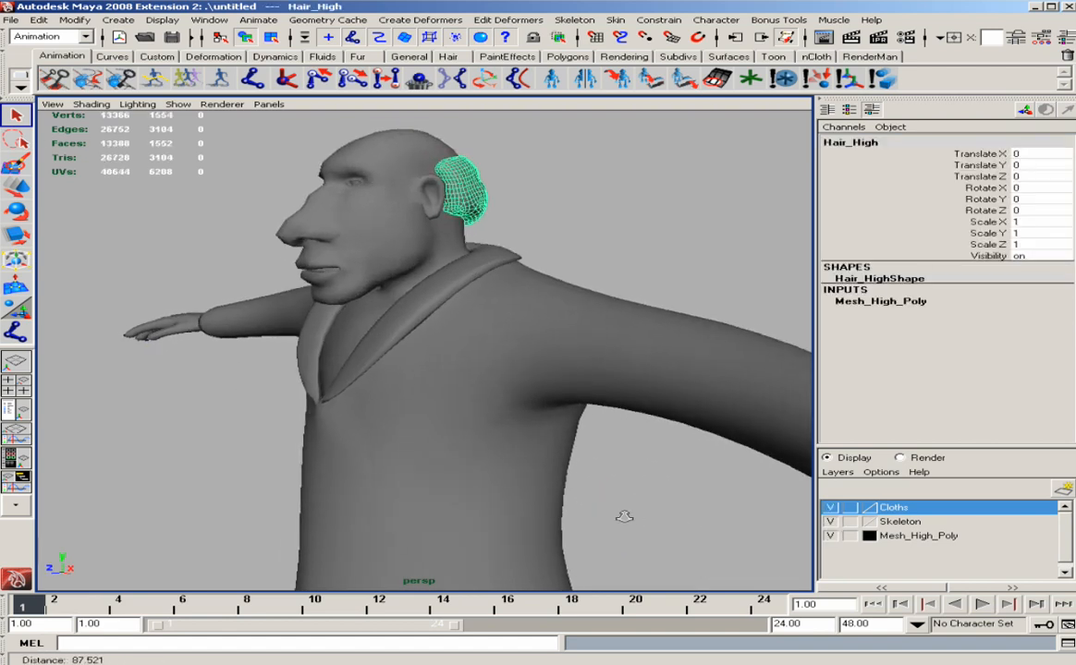
pyautogui.keyDown('alt'); pyautogui.moveTo(625, 516); pyautogui.dragTo(573, 462); pyautogui.keyUp('alt')
pyautogui.click(555, 446)
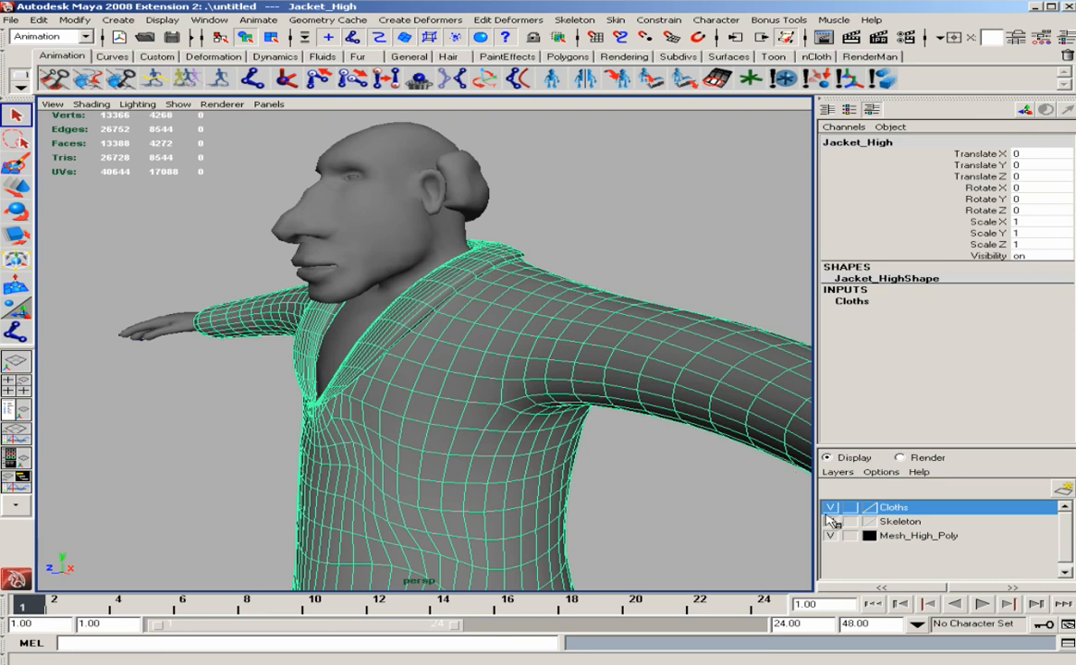
pyautogui.click(831, 507)
pyautogui.click(430, 436)
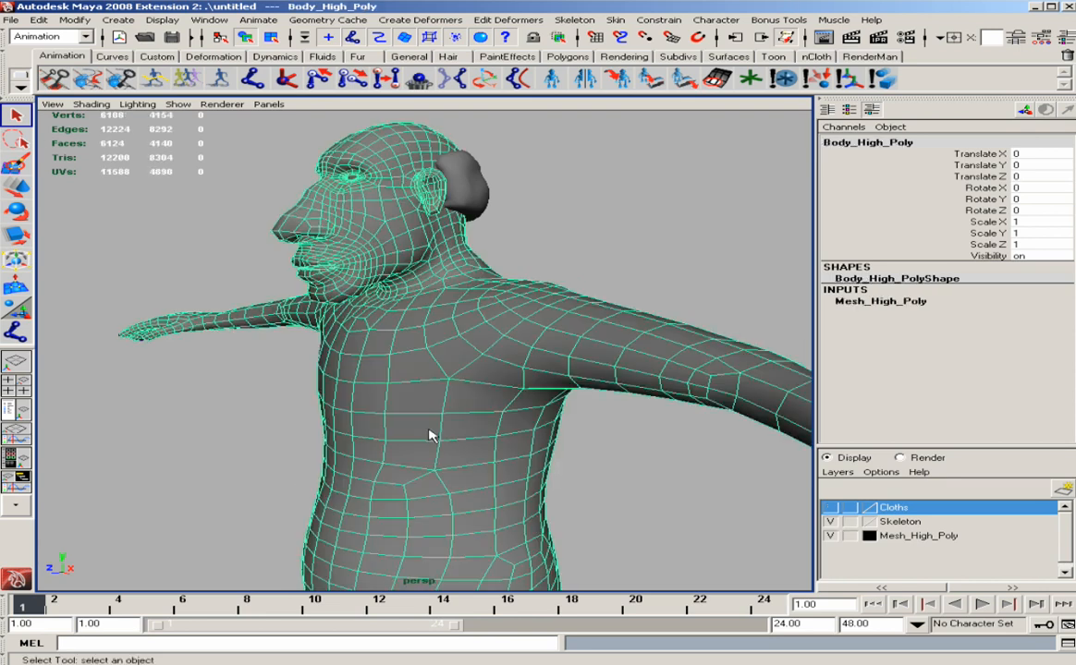
pyautogui.click(831, 508)
pyautogui.click(506, 399)
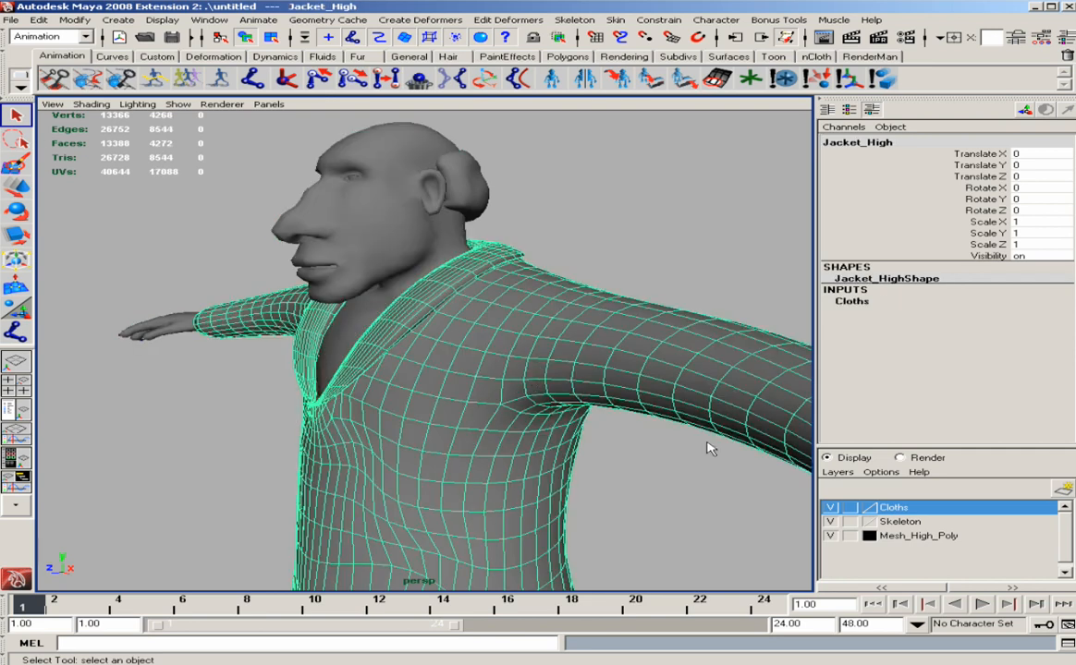
pyautogui.click(830, 509)
pyautogui.keyDown('alt'); pyautogui.moveTo(679, 492); pyautogui.dragTo(647, 493, button='right'); pyautogui.keyUp('alt')
pyautogui.click(830, 508)
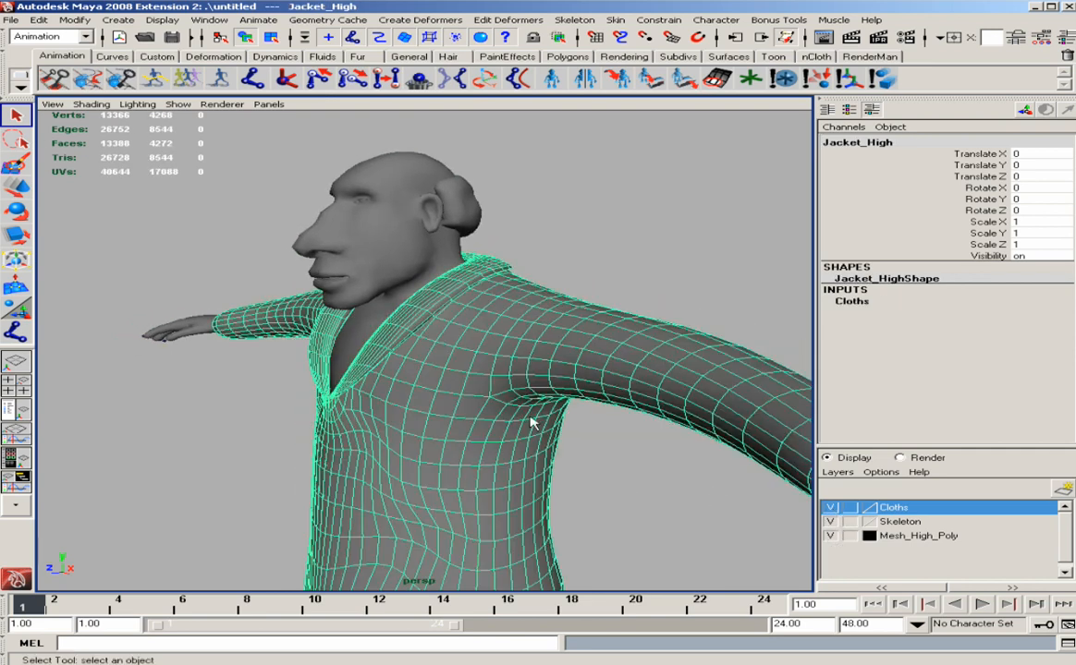
pyautogui.keyDown('alt'); pyautogui.moveTo(547, 440); pyautogui.dragTo(572, 360); pyautogui.keyUp('alt')
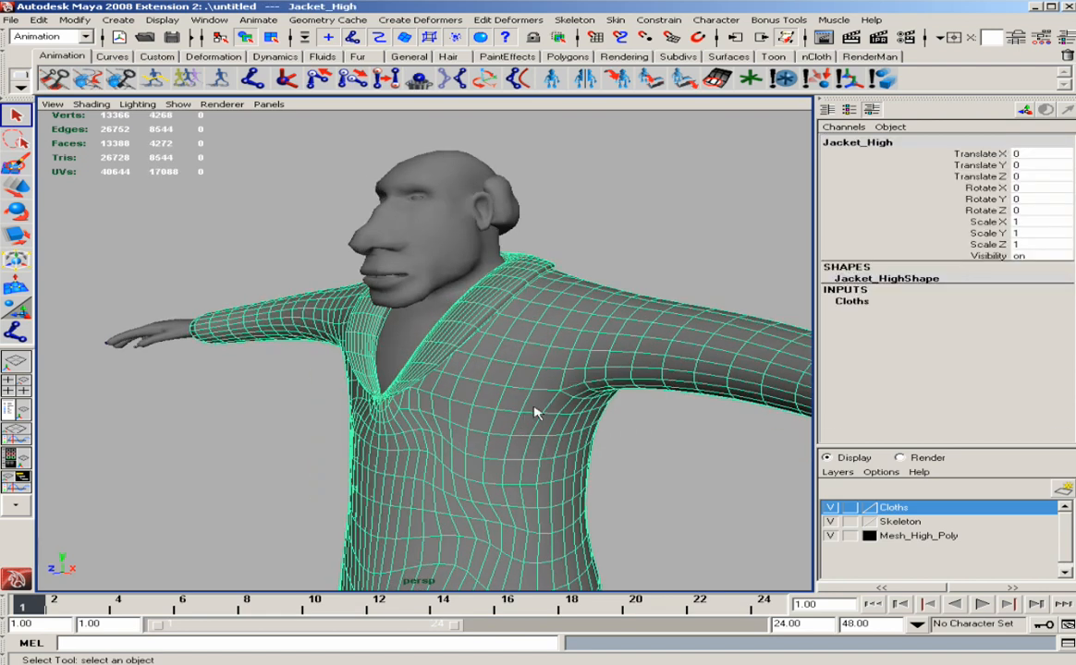
pyautogui.click(830, 509)
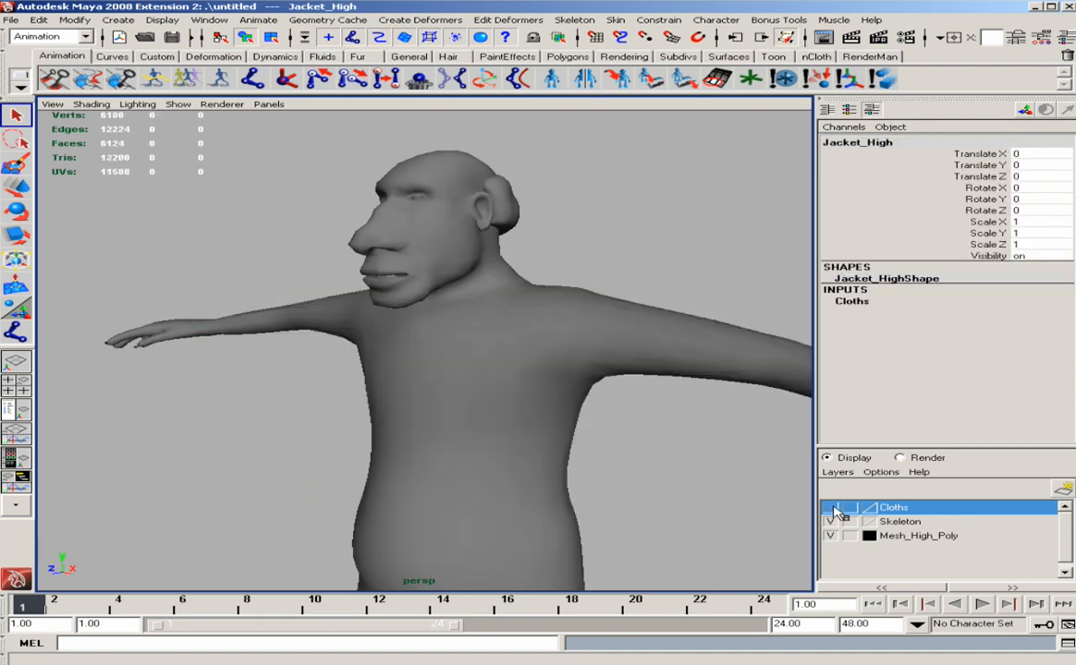
pyautogui.click(571, 460)
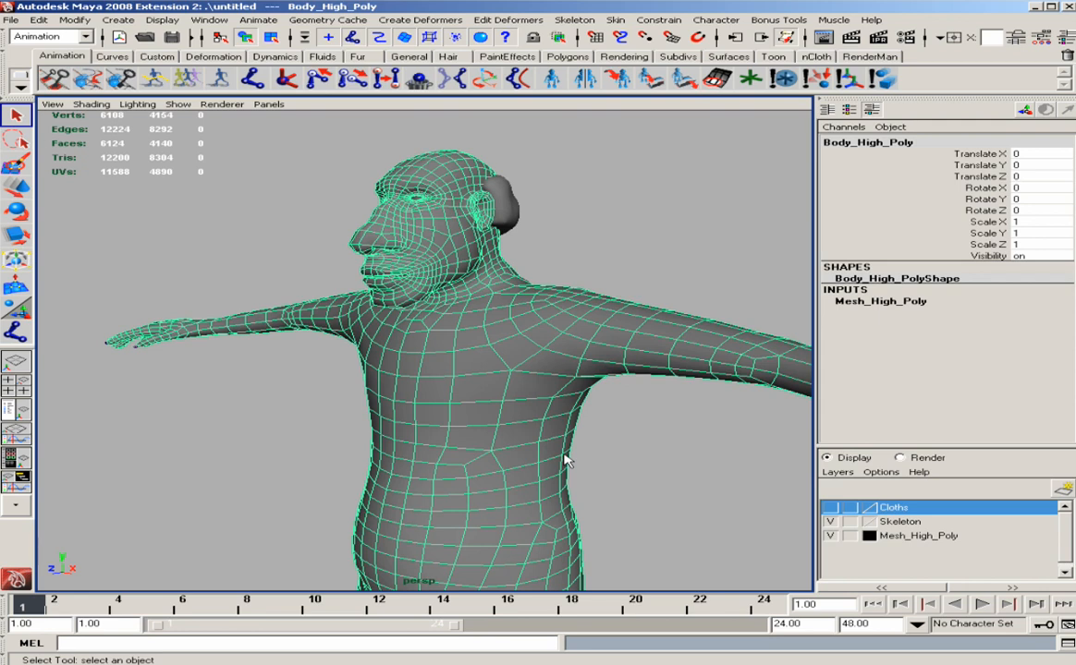
# Step: Examine how the skeleton sits inside the unclothed body in wireframe, and return to shaded display
pyautogui.click(626, 451)
pyautogui.keyDown('alt'); pyautogui.moveTo(626, 451); pyautogui.dragTo(552, 425); pyautogui.keyUp('alt')
pyautogui.click(831, 523)
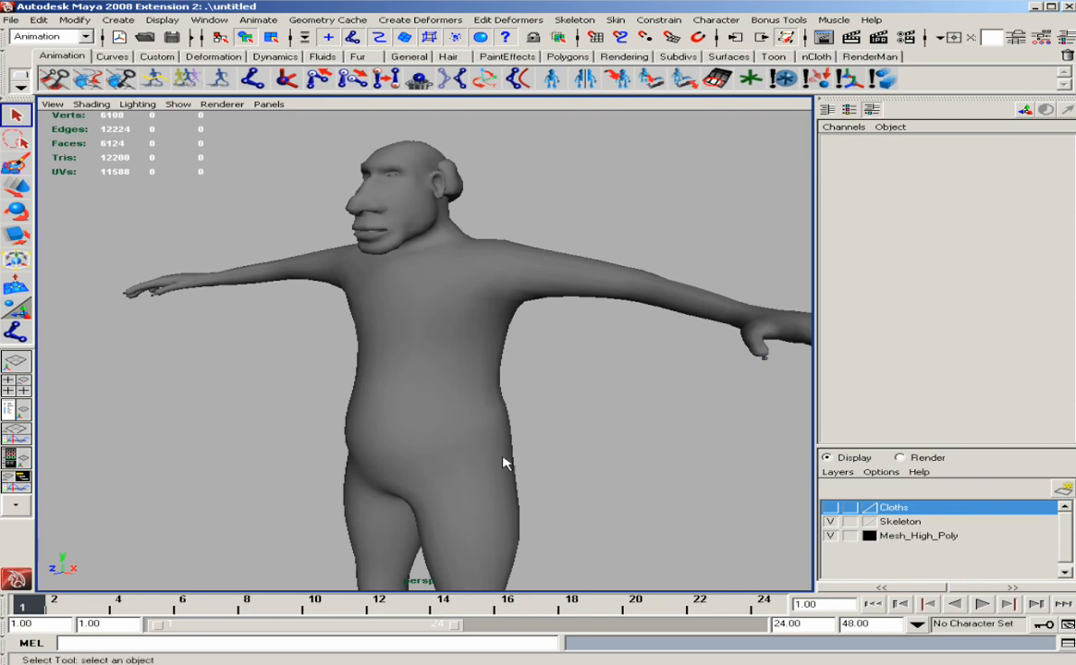
pyautogui.keyDown('alt'); pyautogui.moveTo(503, 464); pyautogui.dragTo(427, 442, button='right'); pyautogui.keyUp('alt')
pyautogui.press('4')
pyautogui.keyDown('alt'); pyautogui.moveTo(497, 419); pyautogui.dragTo(564, 417); pyautogui.keyUp('alt')
pyautogui.keyDown('alt'); pyautogui.moveTo(508, 417); pyautogui.dragTo(430, 416, button='middle'); pyautogui.keyUp('alt')
pyautogui.keyDown('alt'); pyautogui.moveTo(430, 416); pyautogui.dragTo(477, 426, button='right'); pyautogui.keyUp('alt')
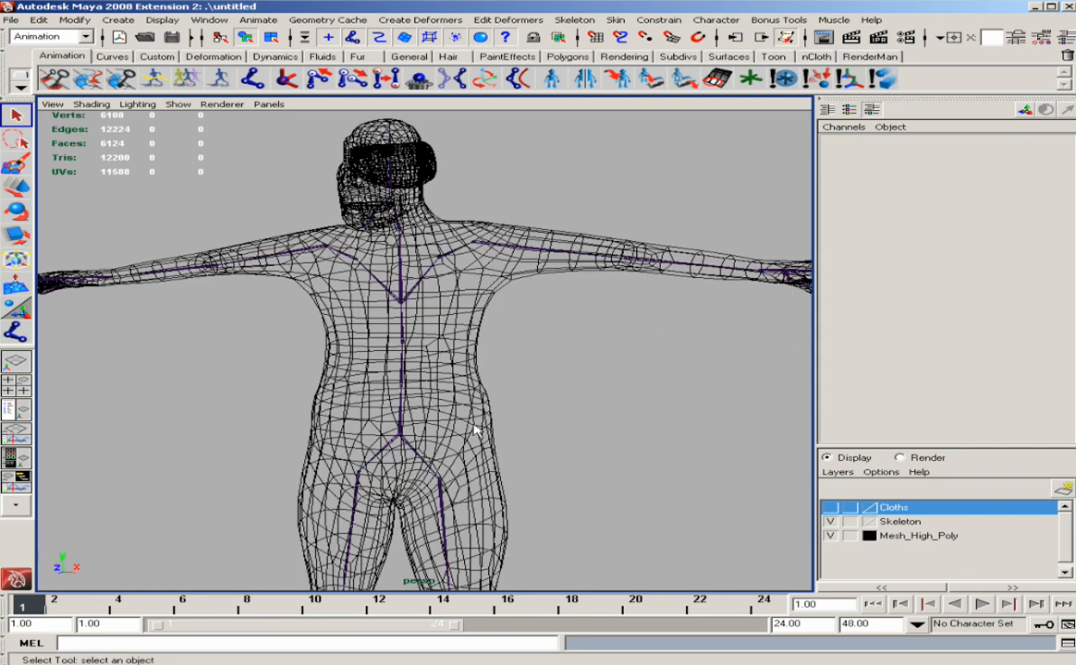
pyautogui.keyDown('alt'); pyautogui.moveTo(474, 393); pyautogui.dragTo(471, 432, button='middle'); pyautogui.keyUp('alt')
pyautogui.keyDown('alt'); pyautogui.moveTo(470, 432); pyautogui.dragTo(420, 418); pyautogui.keyUp('alt')
pyautogui.click(421, 418)
pyautogui.keyDown('alt'); pyautogui.moveTo(422, 418); pyautogui.dragTo(409, 416, button='right'); pyautogui.keyUp('alt')
pyautogui.press('5')
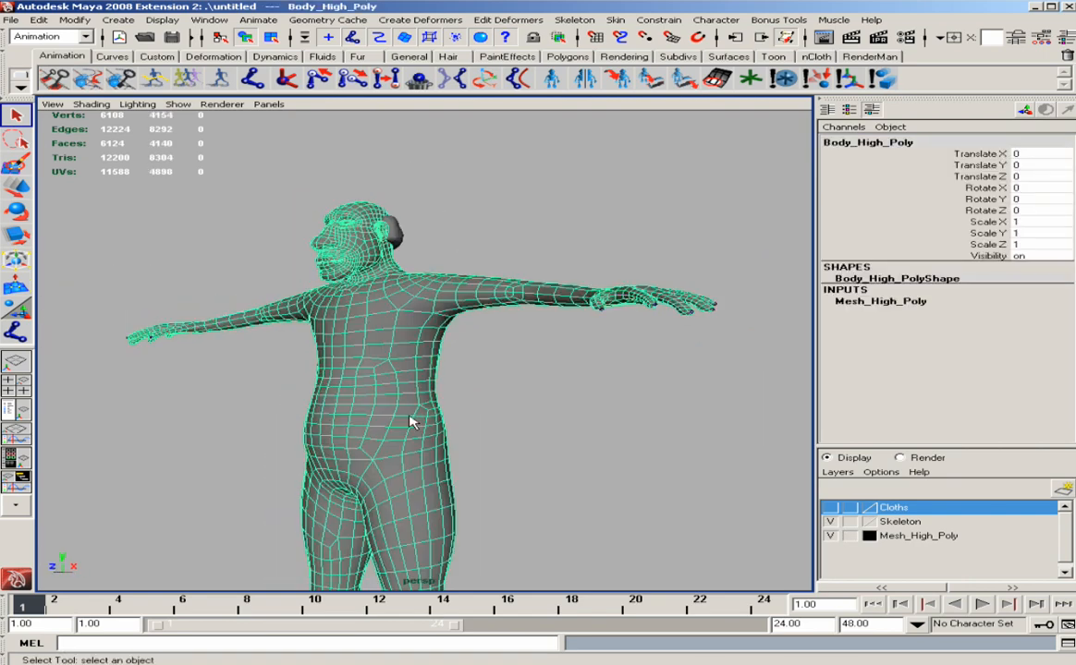
pyautogui.keyDown('alt'); pyautogui.moveTo(472, 478); pyautogui.dragTo(509, 398, button='middle'); pyautogui.keyUp('alt')
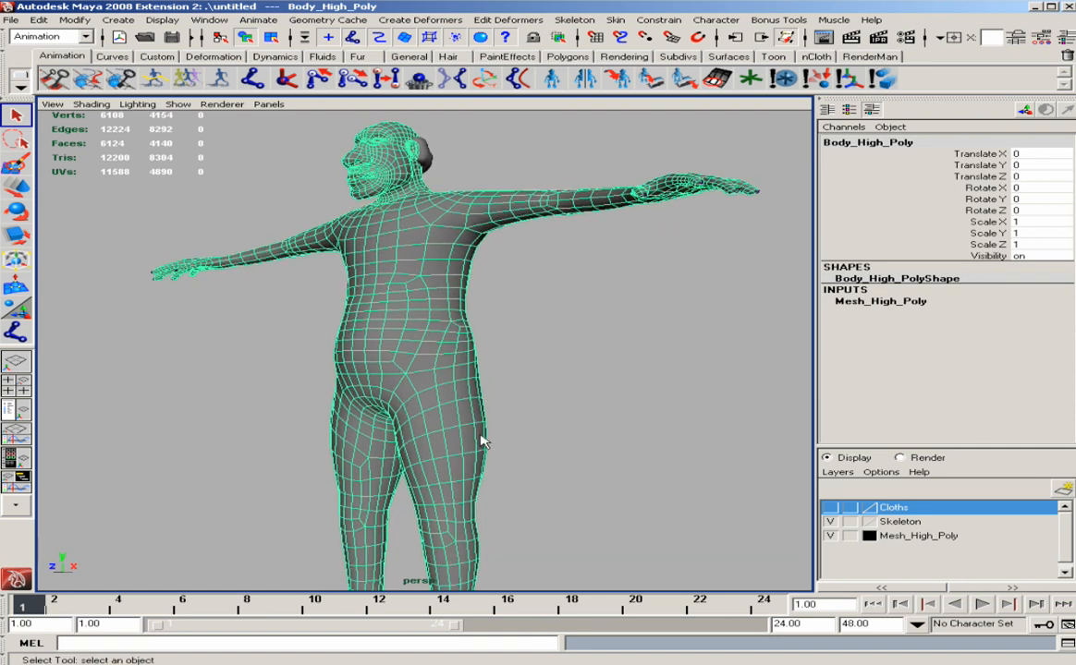
pyautogui.keyDown('alt'); pyautogui.moveTo(479, 442); pyautogui.dragTo(433, 431, button='right'); pyautogui.keyUp('alt')
pyautogui.keyDown('alt'); pyautogui.moveTo(470, 426); pyautogui.dragTo(471, 380, button='middle'); pyautogui.keyUp('alt')
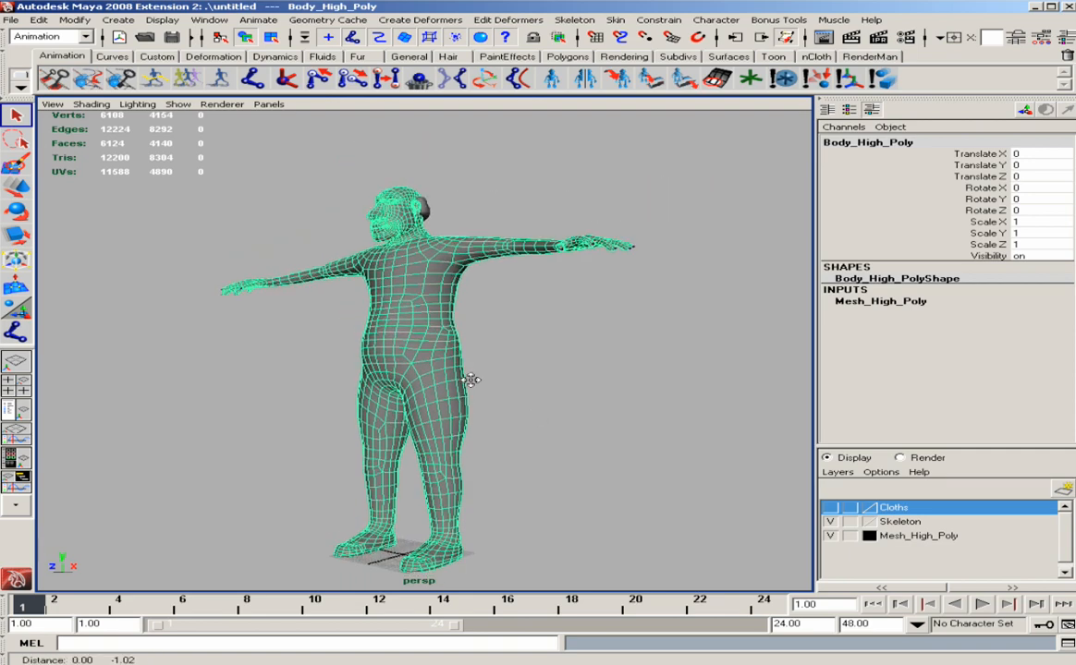
# Step: Switch to wireframe display and select the skeleton's root joint at the pelvis
pyautogui.keyDown('alt'); pyautogui.moveTo(471, 388); pyautogui.dragTo(526, 408, button='right'); pyautogui.keyUp('alt')
pyautogui.press('4')
pyautogui.keyDown('alt'); pyautogui.moveTo(490, 438); pyautogui.dragTo(507, 437); pyautogui.keyUp('alt')
pyautogui.keyDown('alt'); pyautogui.moveTo(506, 436); pyautogui.dragTo(554, 436, button='right'); pyautogui.keyUp('alt')
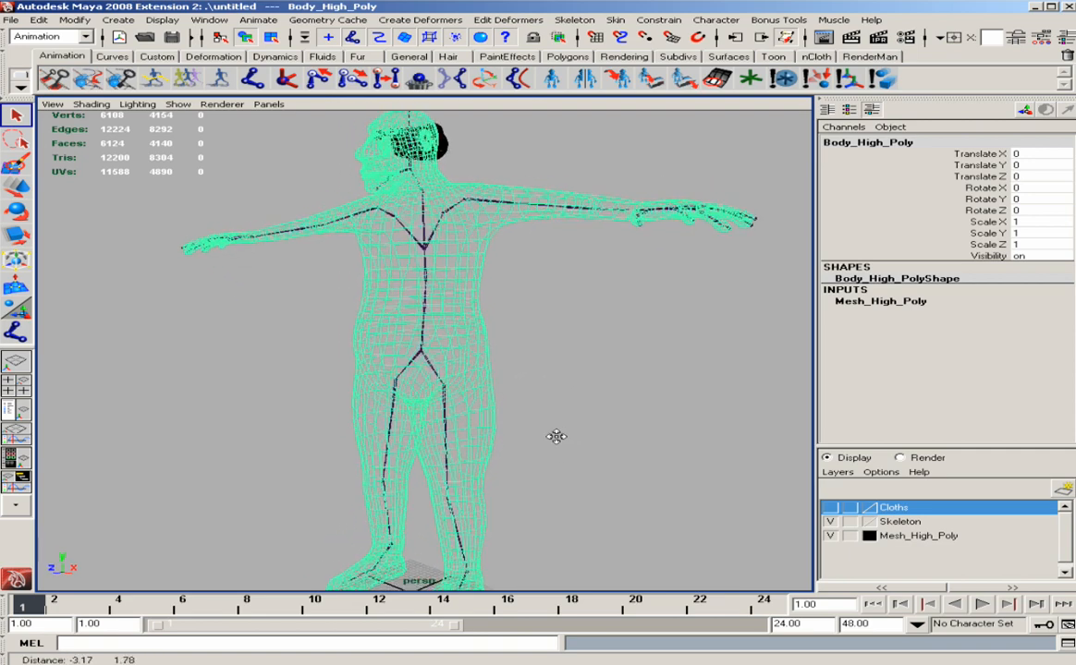
pyautogui.keyDown('alt'); pyautogui.moveTo(486, 452); pyautogui.dragTo(514, 442, button='middle'); pyautogui.keyUp('alt')
pyautogui.keyDown('alt'); pyautogui.moveTo(517, 442); pyautogui.dragTo(555, 435); pyautogui.keyUp('alt')
pyautogui.click(606, 423)
pyautogui.keyDown('alt'); pyautogui.moveTo(601, 423); pyautogui.dragTo(550, 452, button='middle'); pyautogui.keyUp('alt')
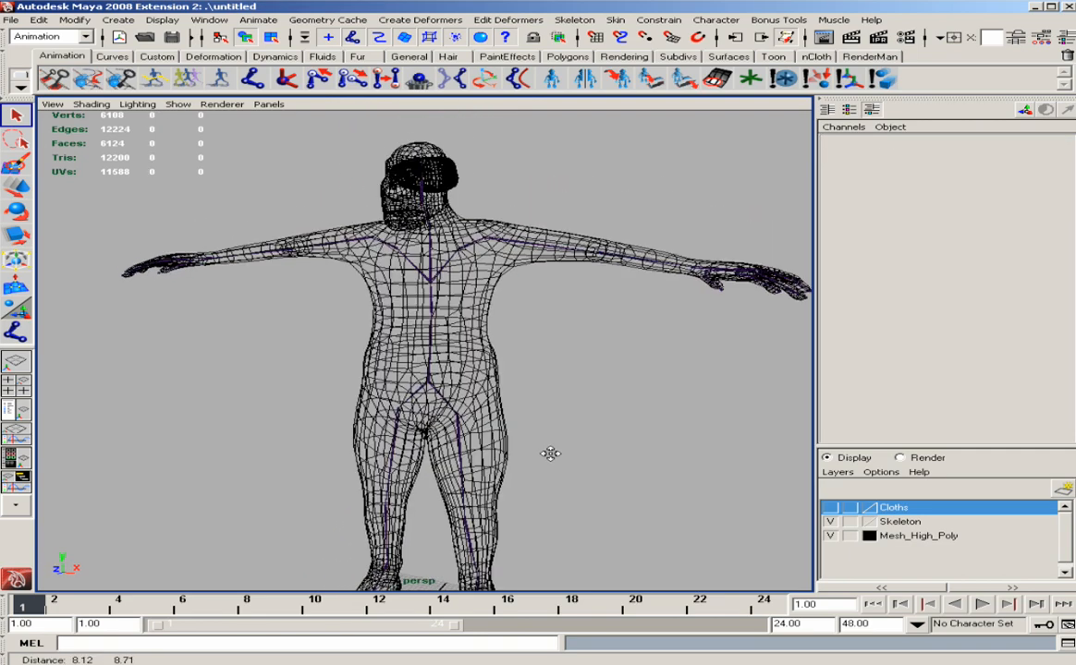
pyautogui.keyDown('alt'); pyautogui.moveTo(550, 452); pyautogui.dragTo(629, 452, button='right'); pyautogui.keyUp('alt')
pyautogui.keyDown('alt'); pyautogui.moveTo(340, 389); pyautogui.dragTo(421, 386, button='right'); pyautogui.keyUp('alt')
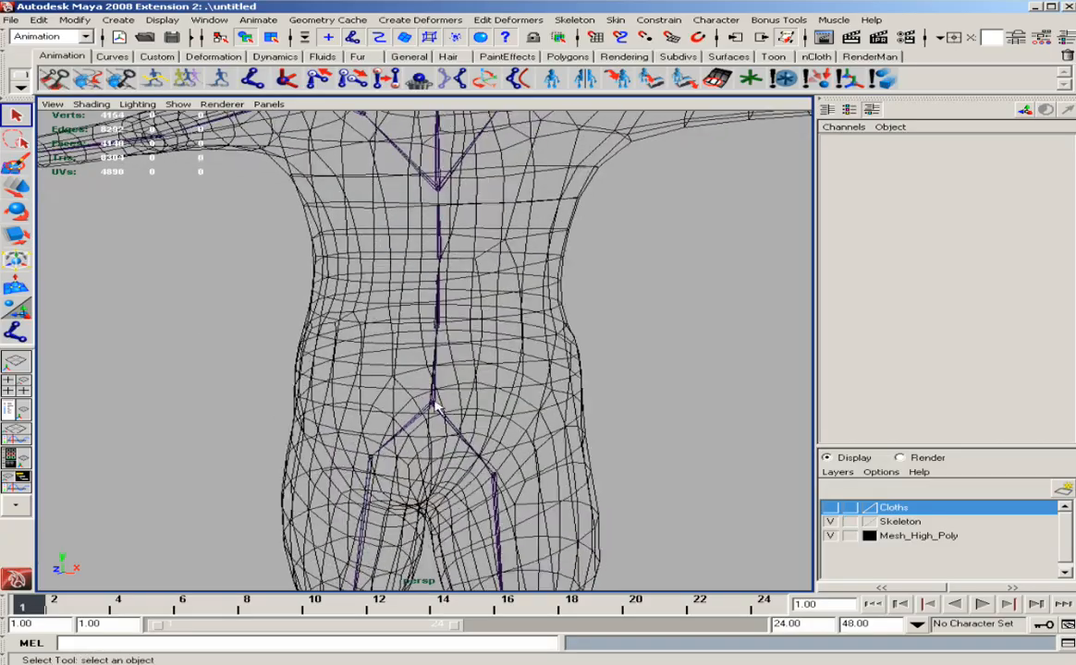
pyautogui.click(431, 396)
pyautogui.keyDown('alt'); pyautogui.moveTo(466, 442); pyautogui.dragTo(549, 445); pyautogui.keyUp('alt')
pyautogui.keyDown('alt'); pyautogui.moveTo(549, 450); pyautogui.dragTo(469, 444, button='right'); pyautogui.keyUp('alt')
pyautogui.keyDown('alt'); pyautogui.moveTo(470, 443); pyautogui.dragTo(404, 433, button='middle'); pyautogui.keyUp('alt')
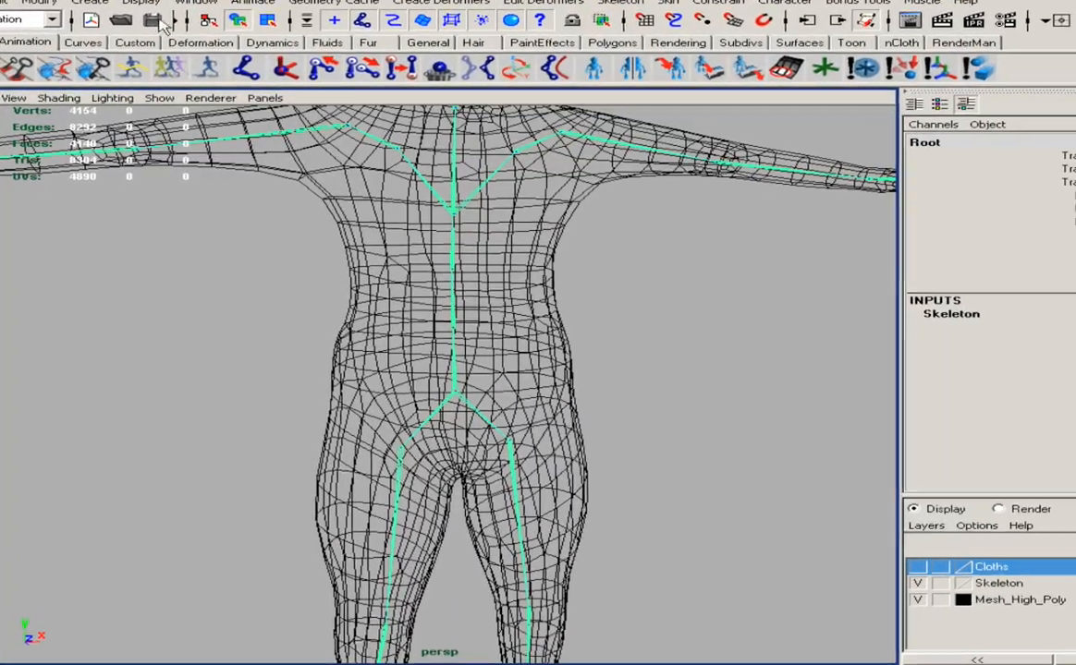
# Step: Increase the display size of the joints so the skeleton's bones show clearly inside the wireframe body
pyautogui.click(255, 8)
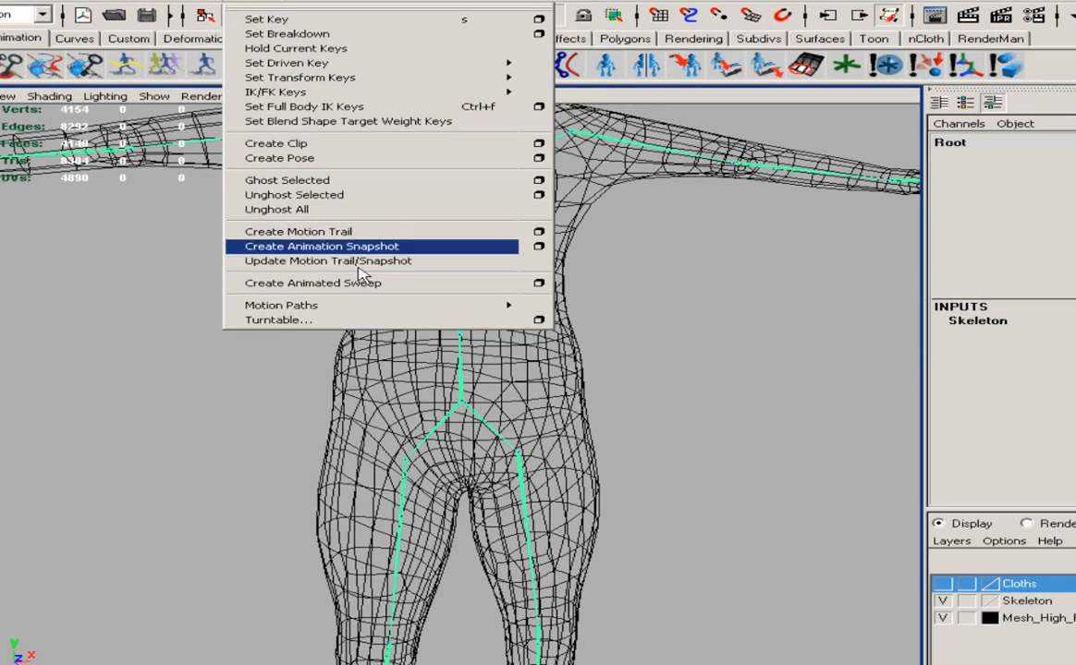
pyautogui.moveTo(211, 5)
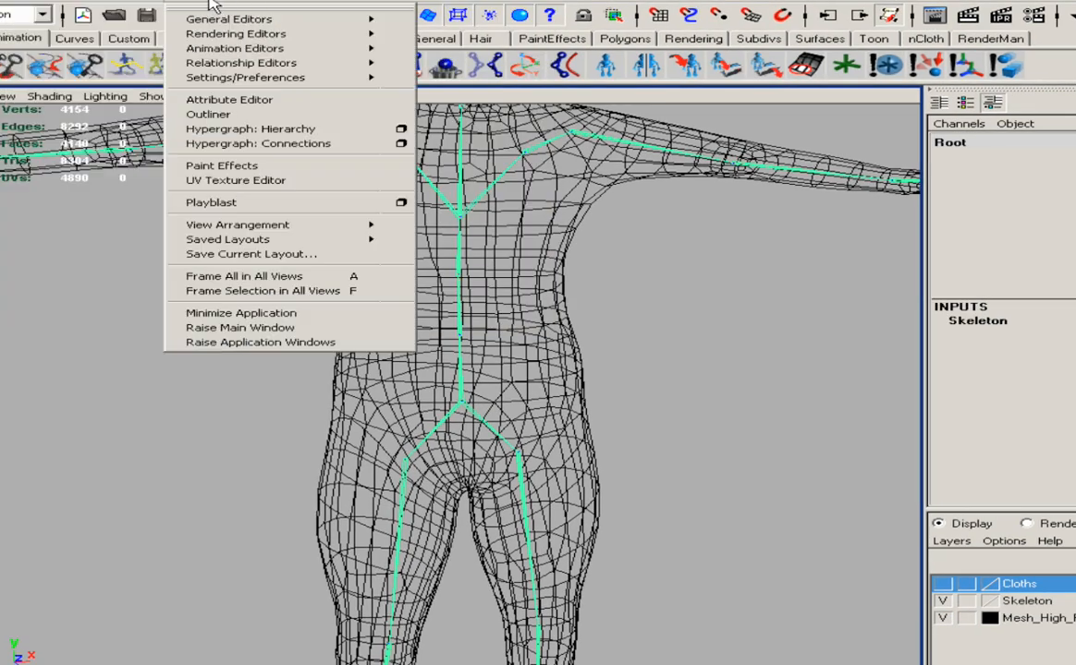
pyautogui.moveTo(249, 5)
pyautogui.moveTo(129, 4)
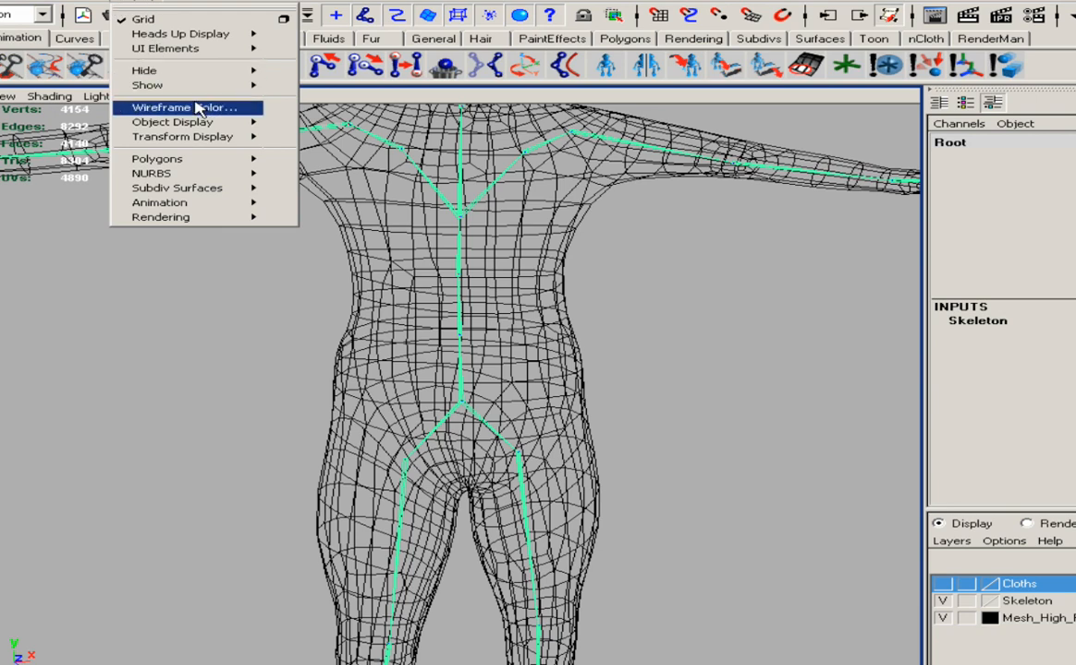
pyautogui.moveTo(250, 204)
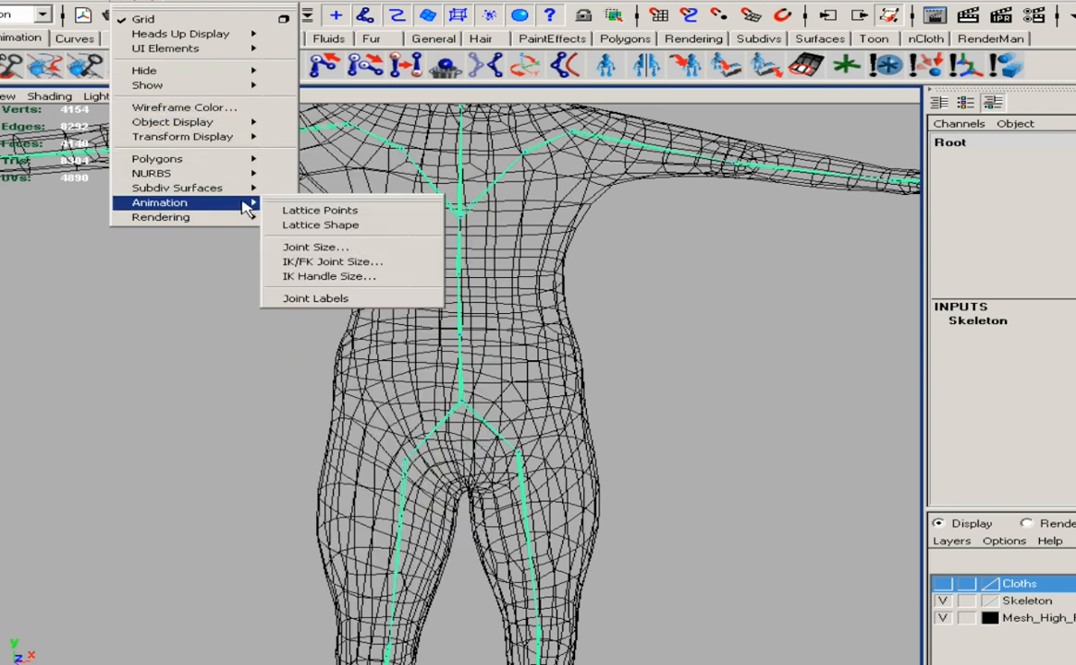
pyautogui.click(312, 243)
pyautogui.moveTo(641, 262); pyautogui.dragTo(682, 272)
pyautogui.click(791, 226)
pyautogui.keyDown('alt'); pyautogui.moveTo(647, 379); pyautogui.dragTo(601, 377); pyautogui.keyUp('alt')
pyautogui.keyDown('alt'); pyautogui.moveTo(602, 377); pyautogui.dragTo(718, 389, button='right'); pyautogui.keyUp('alt')
pyautogui.click(599, 407)
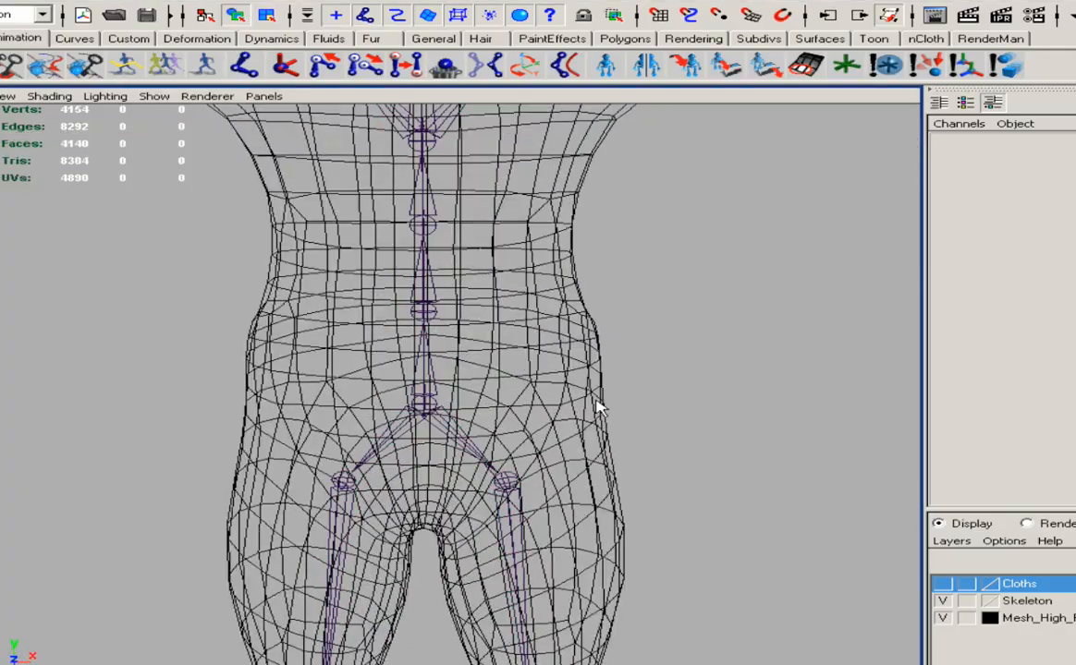
# Step: Reselect the root joint and add the prefix "Skin_" to every name in its hierarchy
pyautogui.press('z')
pyautogui.keyDown('alt'); pyautogui.moveTo(616, 452); pyautogui.dragTo(375, 450, button='right'); pyautogui.keyUp('alt')
pyautogui.keyDown('alt'); pyautogui.moveTo(374, 449); pyautogui.dragTo(454, 278); pyautogui.keyUp('alt')
pyautogui.click(55, 6)
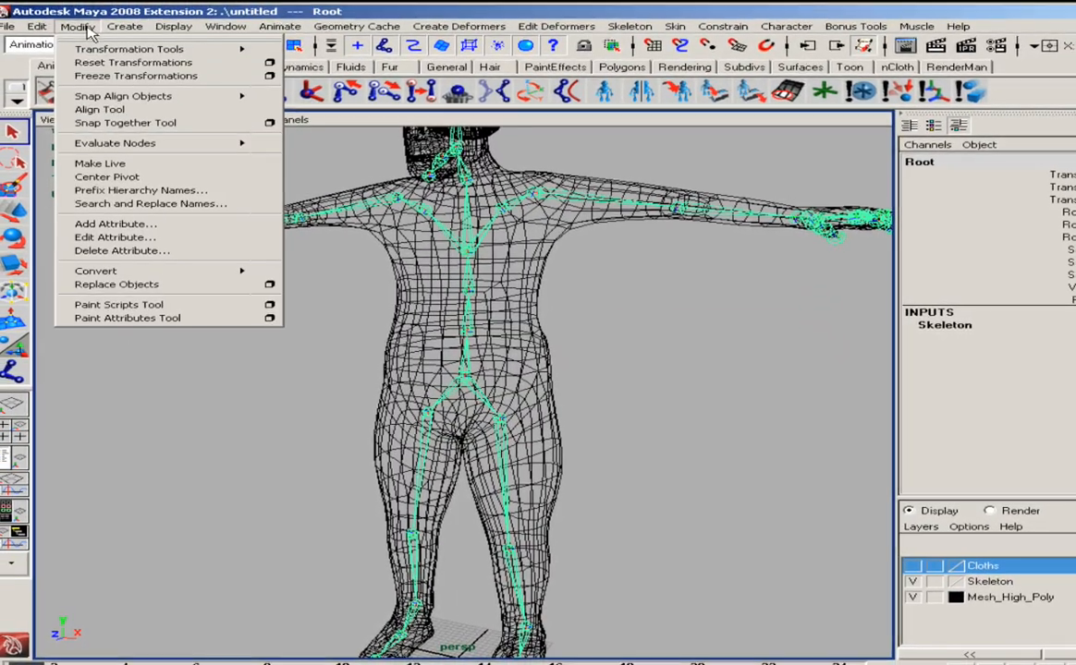
pyautogui.click(135, 187)
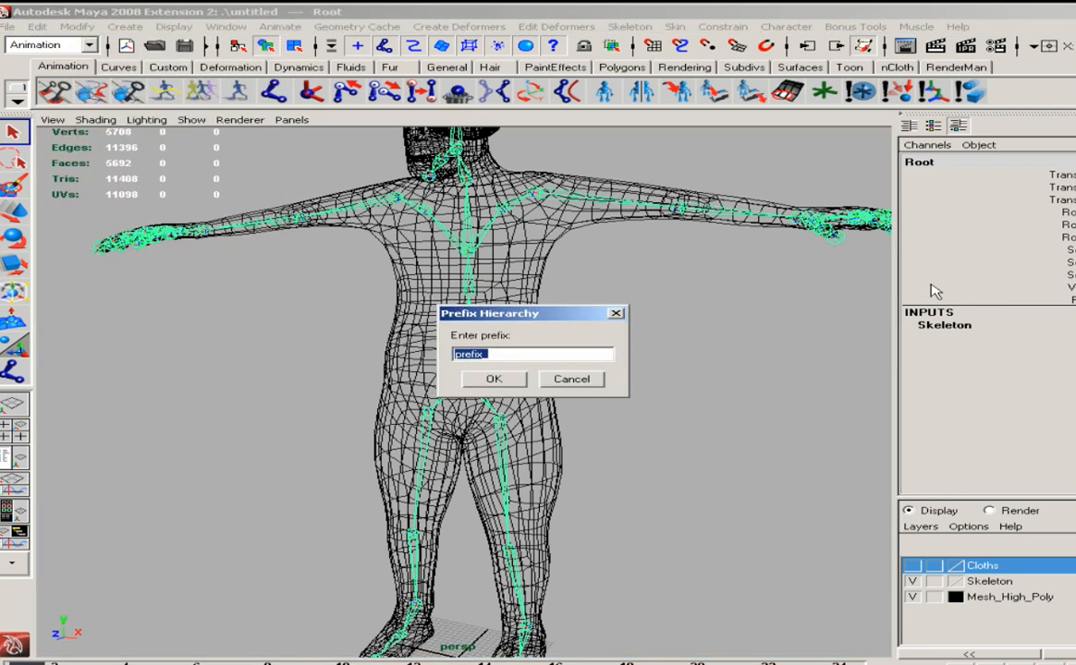
pyautogui.click(485, 356)
pyautogui.doubleClick(481, 356)
pyautogui.write('Skin_')
pyautogui.click(490, 380)
pyautogui.scroll(5, 670, 377)
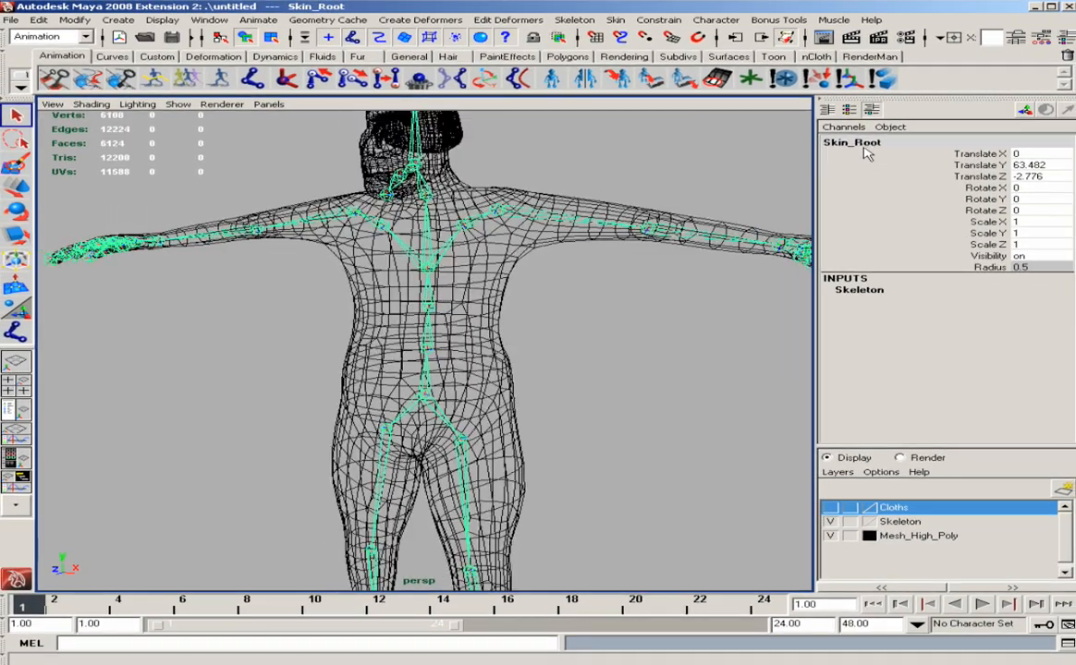
pyautogui.doubleClick(846, 145)
pyautogui.moveTo(845, 144); pyautogui.dragTo(793, 151)
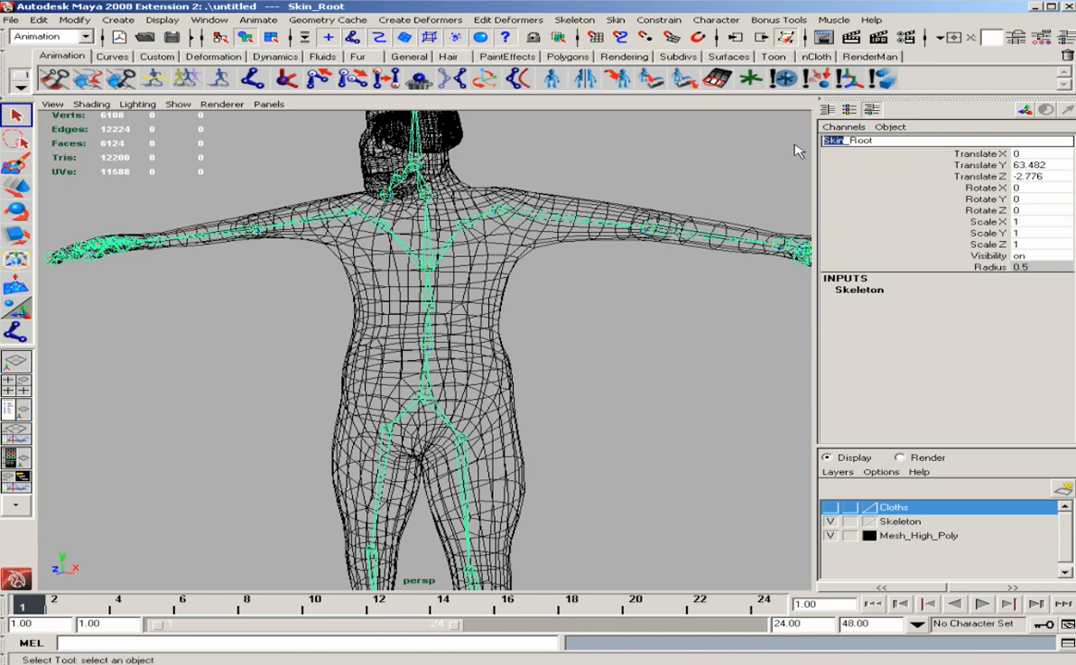
# Step: Select the skeleton's entire joint hierarchy and set the radius of all joints to 0.3
pyautogui.keyDown('alt'); pyautogui.moveTo(574, 374); pyautogui.dragTo(619, 319, button='right'); pyautogui.keyUp('alt')
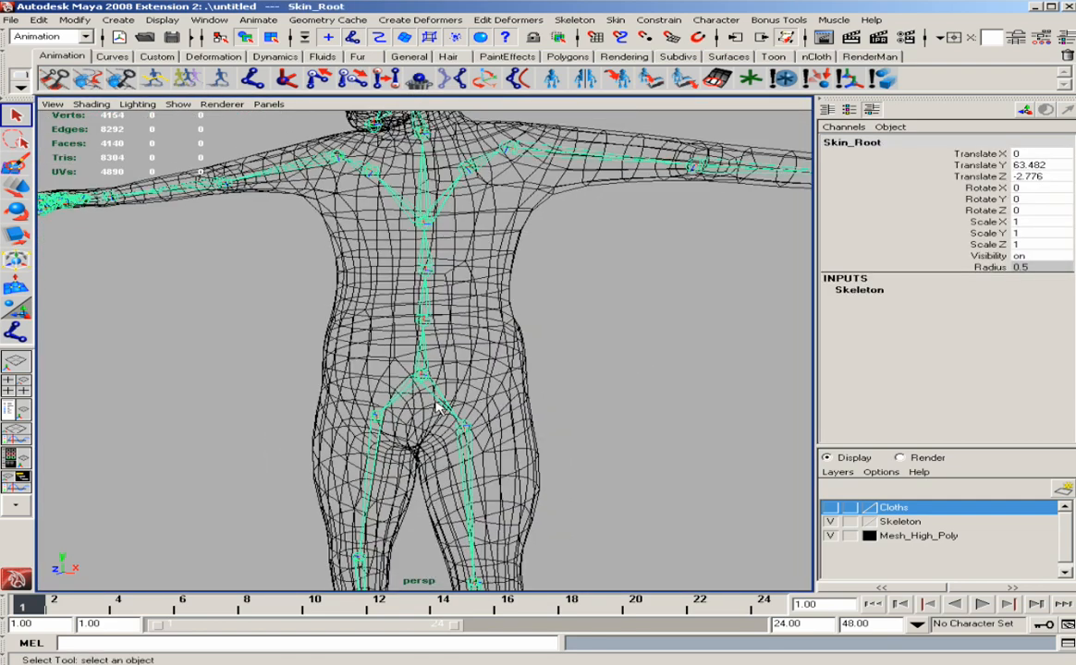
pyautogui.keyDown('alt'); pyautogui.moveTo(438, 407); pyautogui.dragTo(456, 352, button='middle'); pyautogui.keyUp('alt')
pyautogui.keyDown('alt'); pyautogui.moveTo(456, 352); pyautogui.dragTo(495, 309, button='right'); pyautogui.keyUp('alt')
pyautogui.keyDown('alt'); pyautogui.moveTo(428, 284); pyautogui.dragTo(476, 313, button='right'); pyautogui.keyUp('alt')
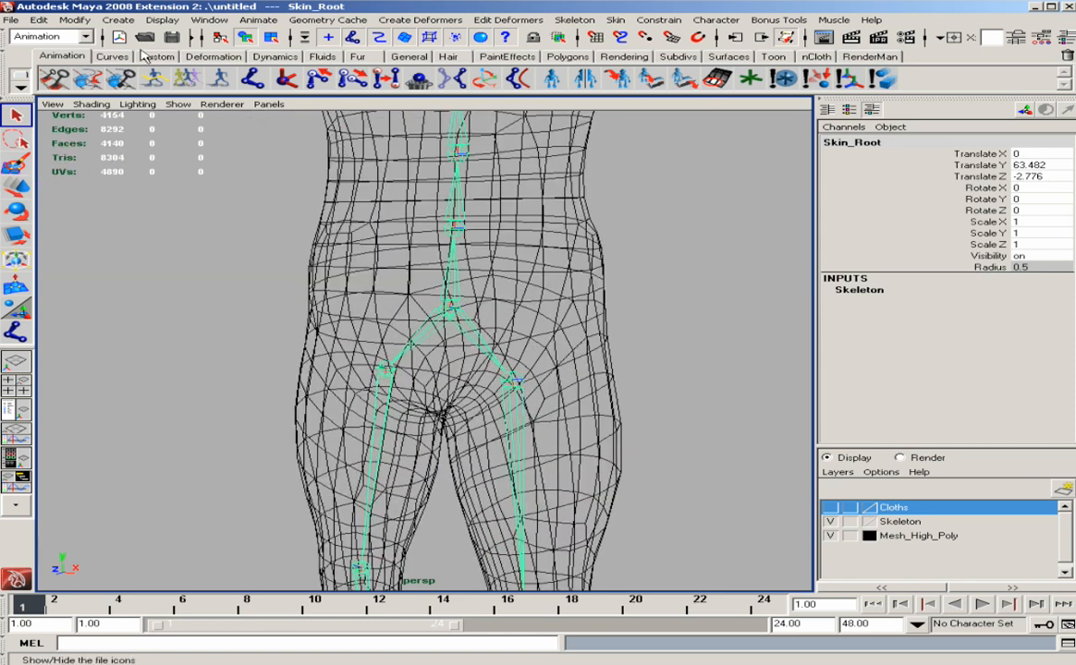
pyautogui.click(39, 19)
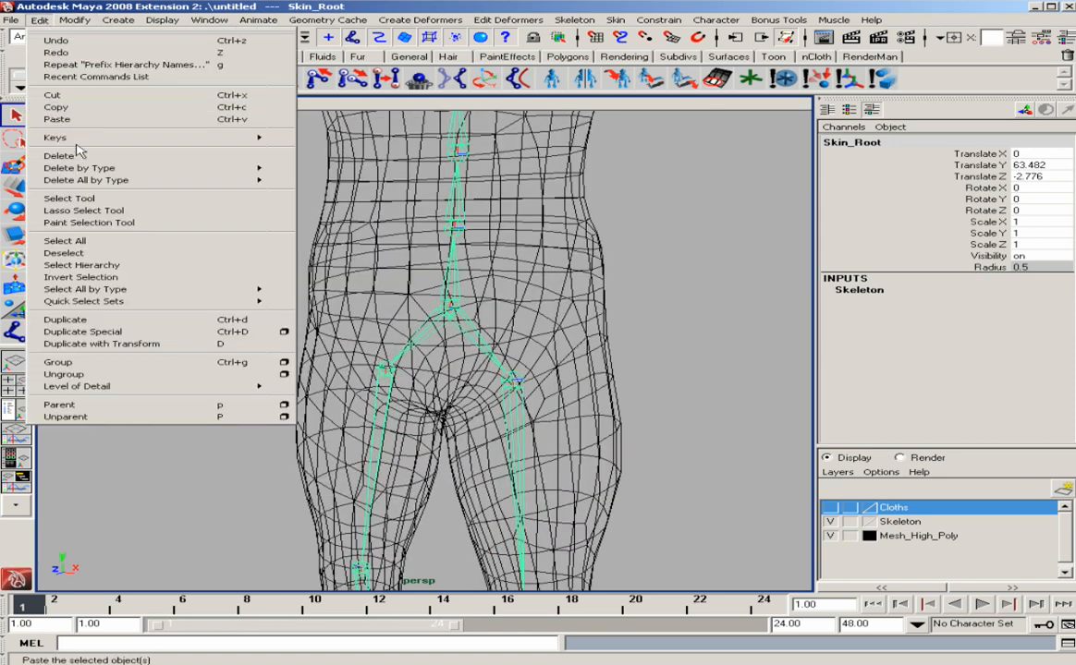
pyautogui.click(113, 265)
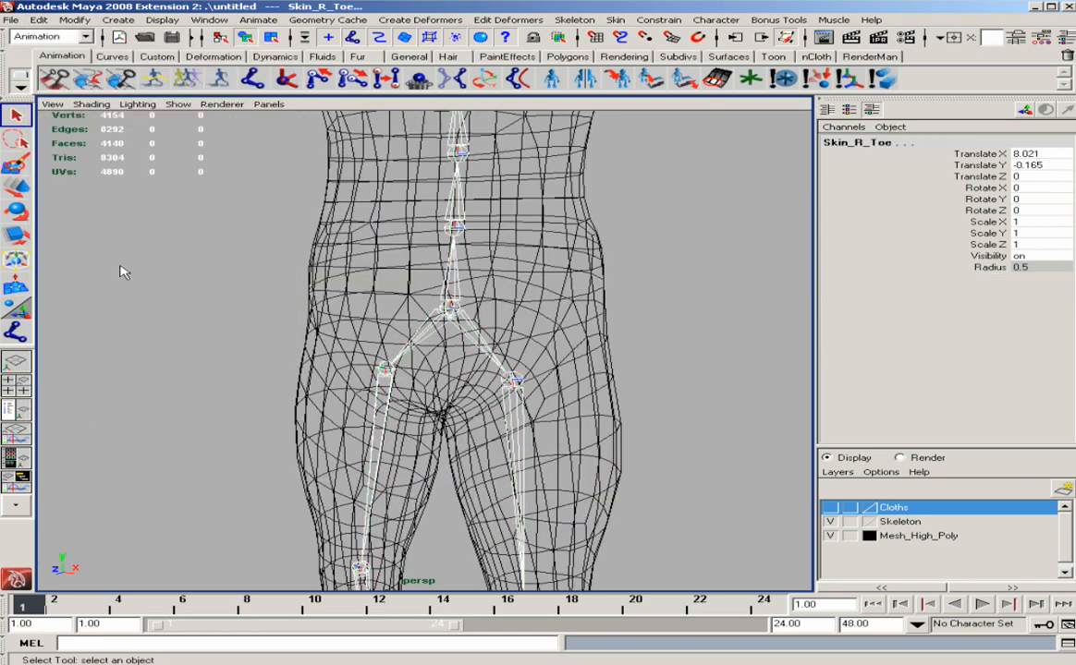
pyautogui.click(904, 268)
pyautogui.moveTo(601, 283); pyautogui.dragTo(547, 266, button='middle')
pyautogui.keyDown('alt'); pyautogui.moveTo(547, 266); pyautogui.dragTo(517, 308, button='right'); pyautogui.keyUp('alt')
pyautogui.keyDown('alt'); pyautogui.moveTo(538, 309); pyautogui.dragTo(544, 366, button='middle'); pyautogui.keyUp('alt')
pyautogui.scroll(2, 499, 383)
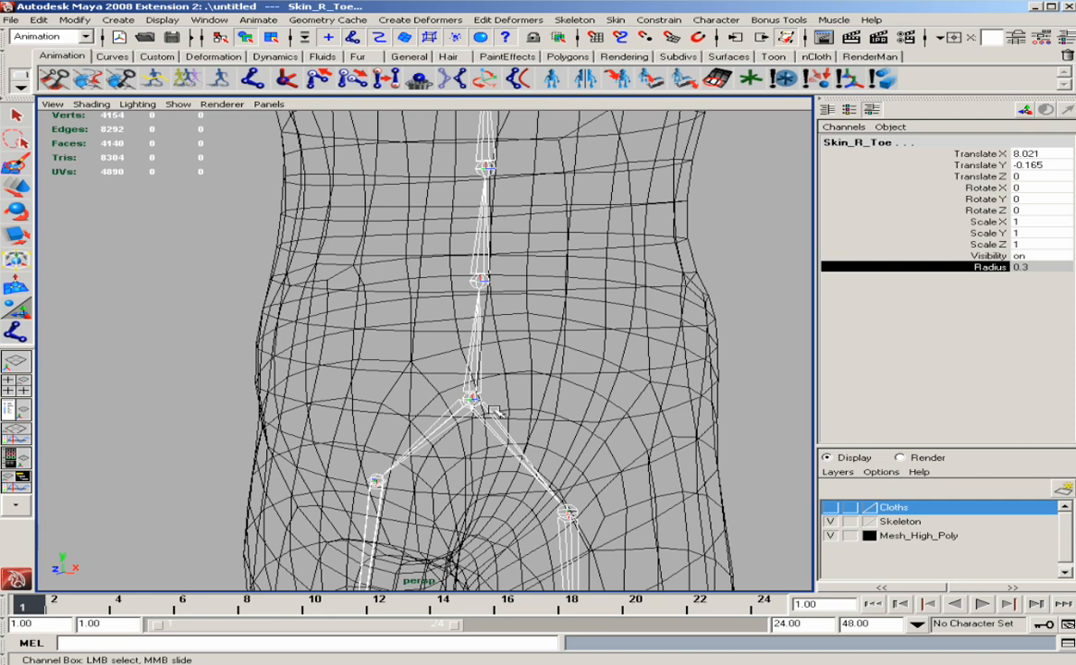
# Step: Deselect the skeleton and return to shaded display with the whole body in view
pyautogui.keyDown('alt'); pyautogui.moveTo(494, 411); pyautogui.dragTo(334, 386, button='right'); pyautogui.keyUp('alt')
pyautogui.keyDown('alt'); pyautogui.moveTo(333, 385); pyautogui.dragTo(327, 347, button='middle'); pyautogui.keyUp('alt')
pyautogui.keyDown('alt'); pyautogui.moveTo(379, 370); pyautogui.dragTo(423, 372, button='right'); pyautogui.keyUp('alt')
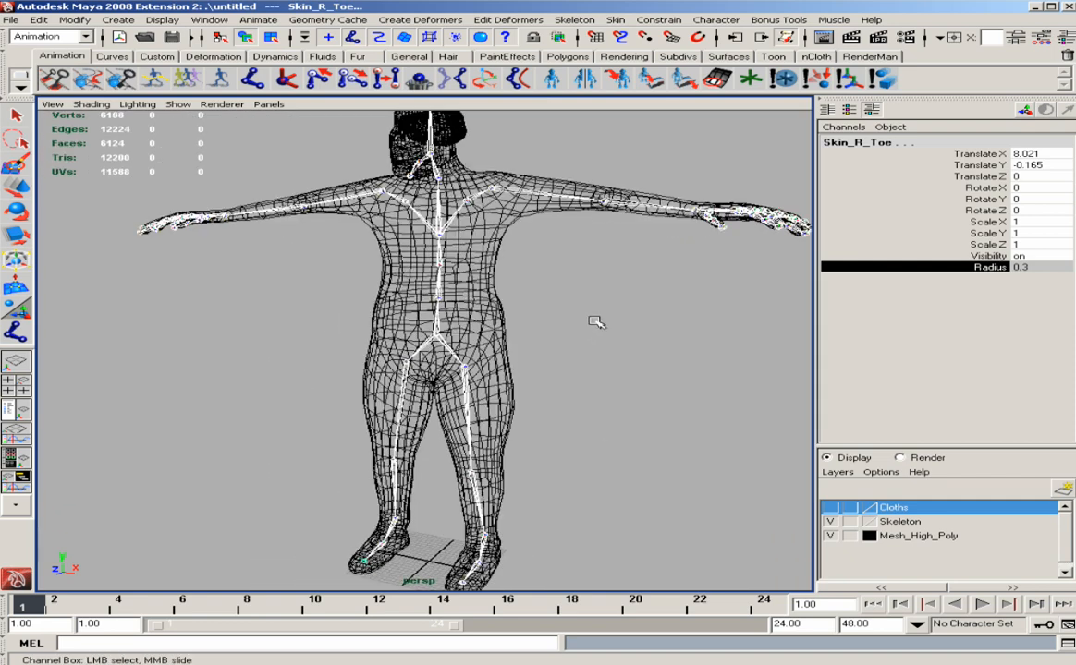
pyautogui.click(596, 323)
pyautogui.press('q')
pyautogui.press('5')
pyautogui.keyDown('alt'); pyautogui.moveTo(535, 358); pyautogui.dragTo(392, 358, button='right'); pyautogui.keyUp('alt')
pyautogui.keyDown('alt'); pyautogui.moveTo(462, 358); pyautogui.dragTo(413, 359); pyautogui.keyUp('alt')
pyautogui.keyDown('alt'); pyautogui.moveTo(379, 359); pyautogui.dragTo(423, 359, button='right'); pyautogui.keyUp('alt')
pyautogui.moveTo(407, 342)
pyautogui.keyDown('alt'); pyautogui.mouseDown(button='middle')
pyautogui.moveTo(423, 356)
pyautogui.moveTo(483, 355)
pyautogui.mouseUp(button='middle'); pyautogui.keyUp('alt')
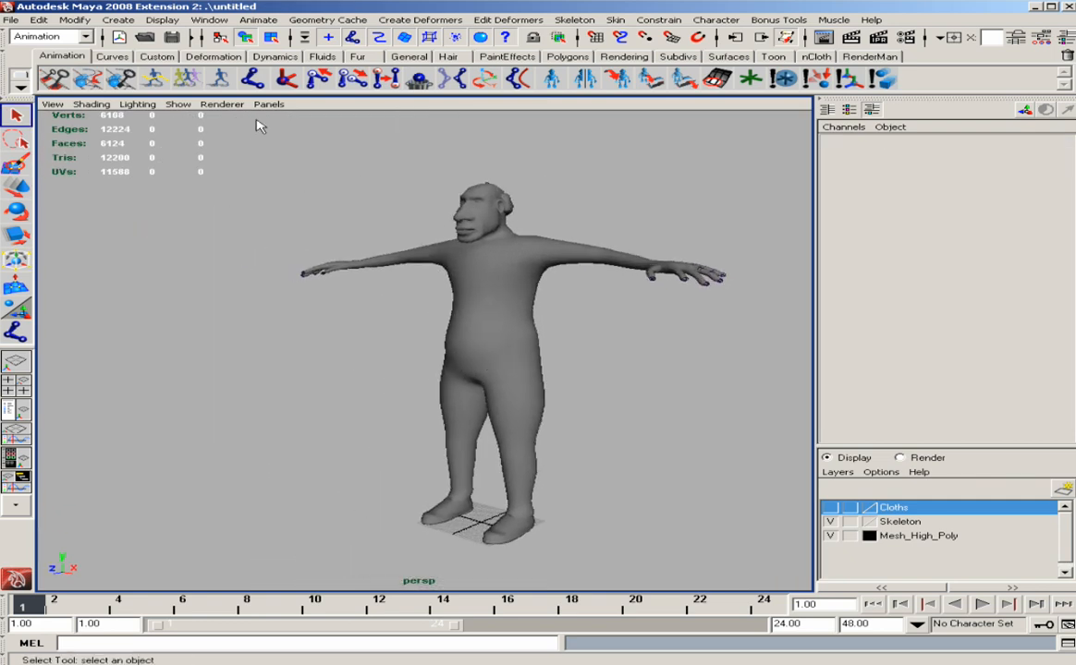
# Step: Create a polygon cylinder on the ground in front of the character
pyautogui.click(567, 56)
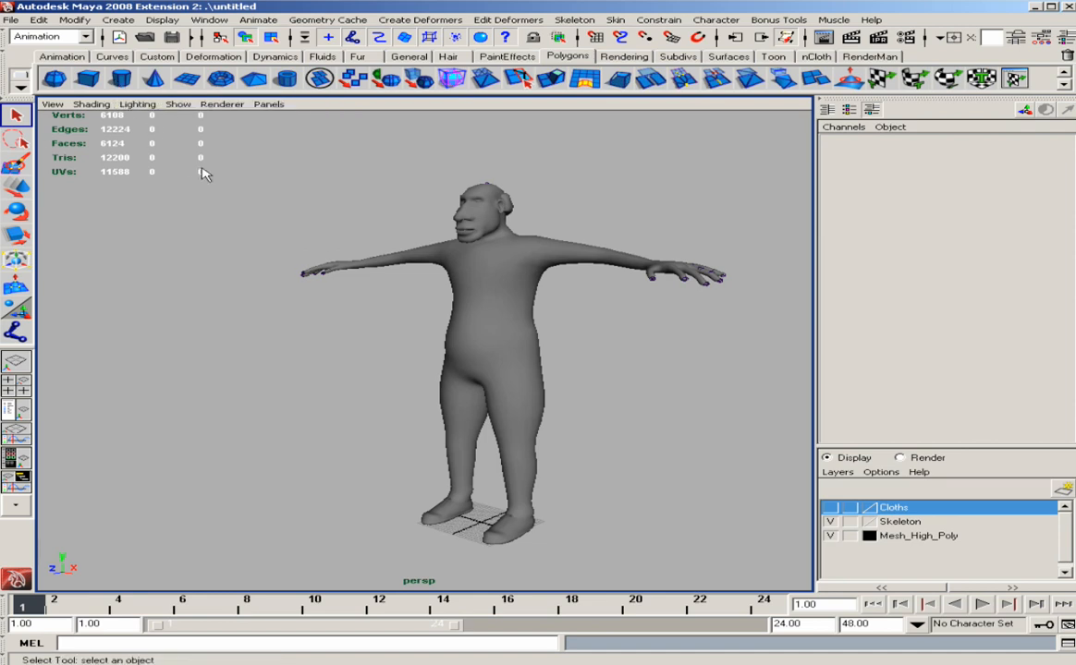
pyautogui.click(121, 79)
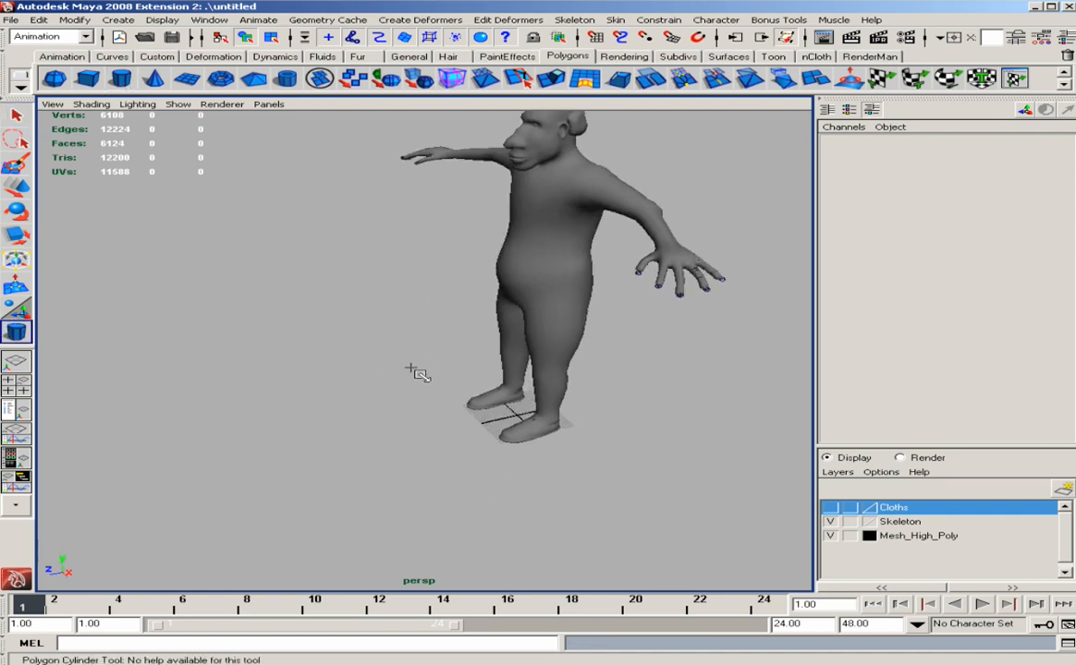
pyautogui.click(396, 430)
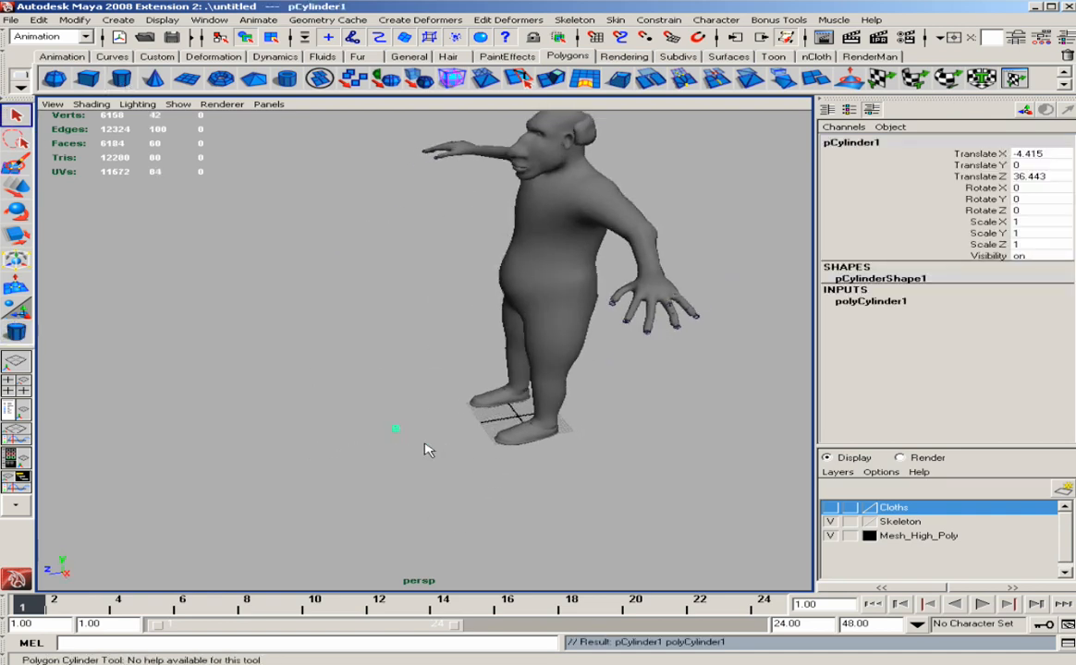
pyautogui.keyDown('alt'); pyautogui.moveTo(425, 446); pyautogui.dragTo(398, 413); pyautogui.keyUp('alt')
pyautogui.keyDown('alt'); pyautogui.moveTo(398, 413); pyautogui.dragTo(465, 439, button='right'); pyautogui.keyUp('alt')
pyautogui.keyDown('alt'); pyautogui.moveTo(465, 439); pyautogui.dragTo(465, 418, button='middle'); pyautogui.keyUp('alt')
pyautogui.keyDown('alt'); pyautogui.moveTo(465, 418); pyautogui.dragTo(493, 414, button='right'); pyautogui.keyUp('alt')
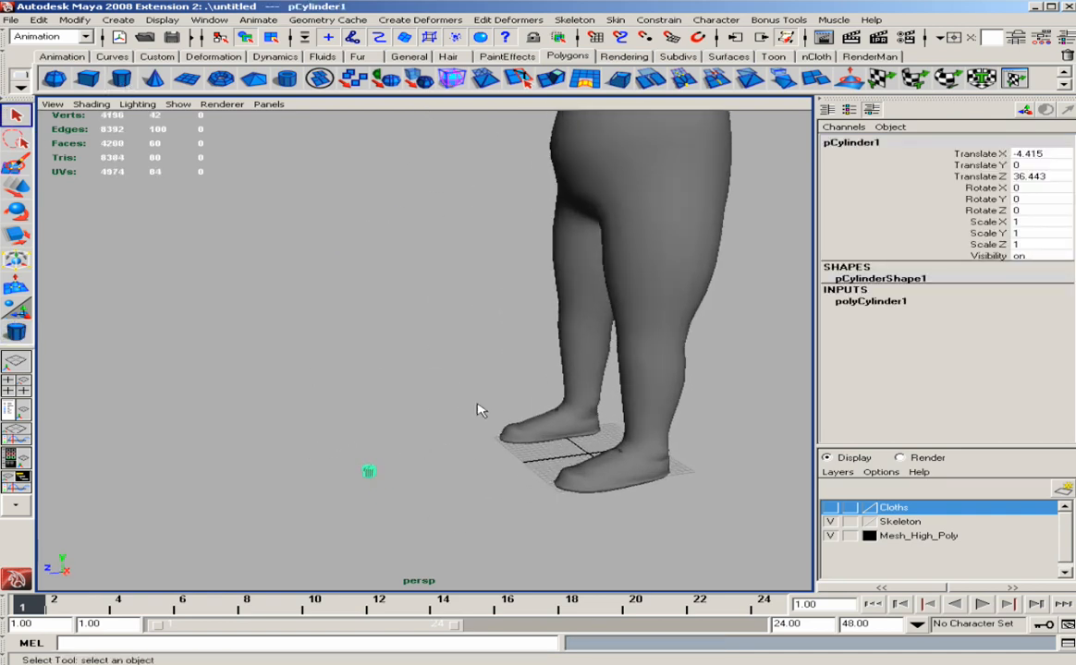
# Step: Scale the cylinder uniformly to about 9.13, stretch it to about 21 in Y, and raise it until its base is near ground level
pyautogui.keyDown('alt'); pyautogui.moveTo(476, 403); pyautogui.dragTo(430, 397); pyautogui.keyUp('alt')
pyautogui.keyDown('alt'); pyautogui.moveTo(429, 397); pyautogui.dragTo(533, 264, button='middle'); pyautogui.keyUp('alt')
pyautogui.keyDown('alt'); pyautogui.moveTo(435, 392); pyautogui.dragTo(475, 401, button='right'); pyautogui.keyUp('alt')
pyautogui.press('e')
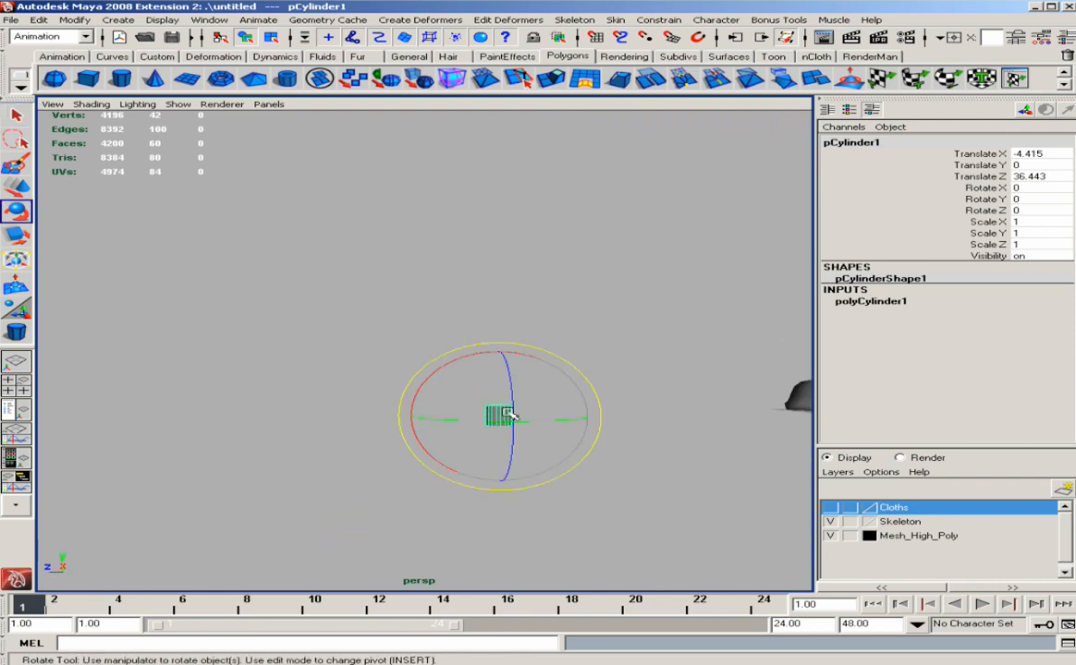
pyautogui.press('r')
pyautogui.moveTo(500, 416); pyautogui.dragTo(689, 425)
pyautogui.keyDown('alt'); pyautogui.moveTo(689, 425); pyautogui.dragTo(473, 399, button='right'); pyautogui.keyUp('alt')
pyautogui.keyDown('alt'); pyautogui.moveTo(473, 399); pyautogui.dragTo(449, 394); pyautogui.keyUp('alt')
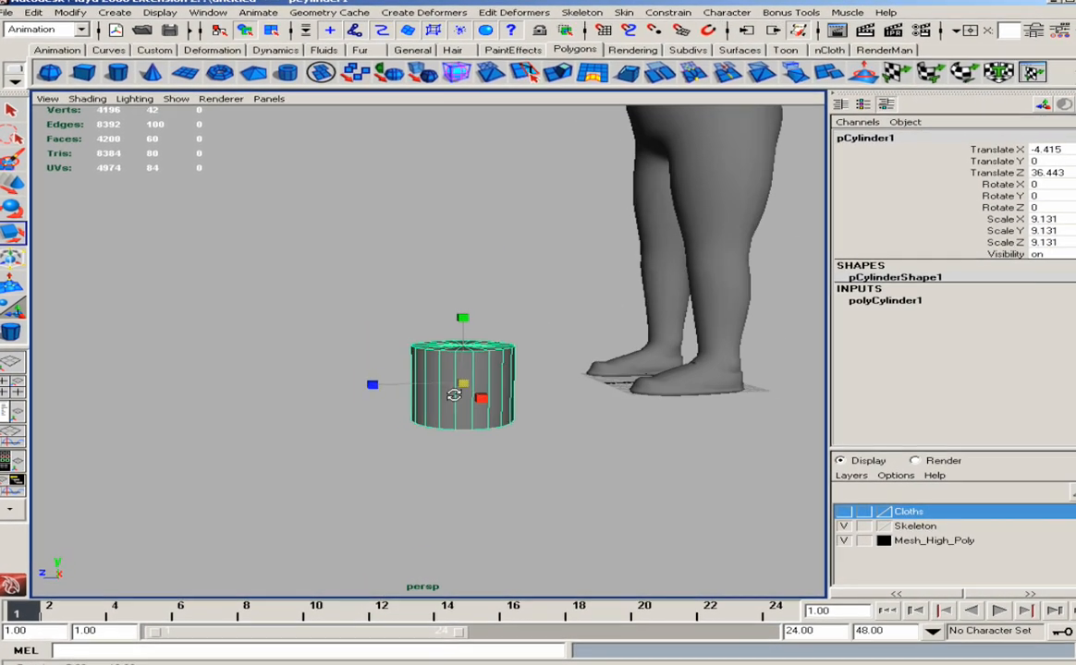
pyautogui.moveTo(462, 318); pyautogui.dragTo(462, 236)
pyautogui.press('w')
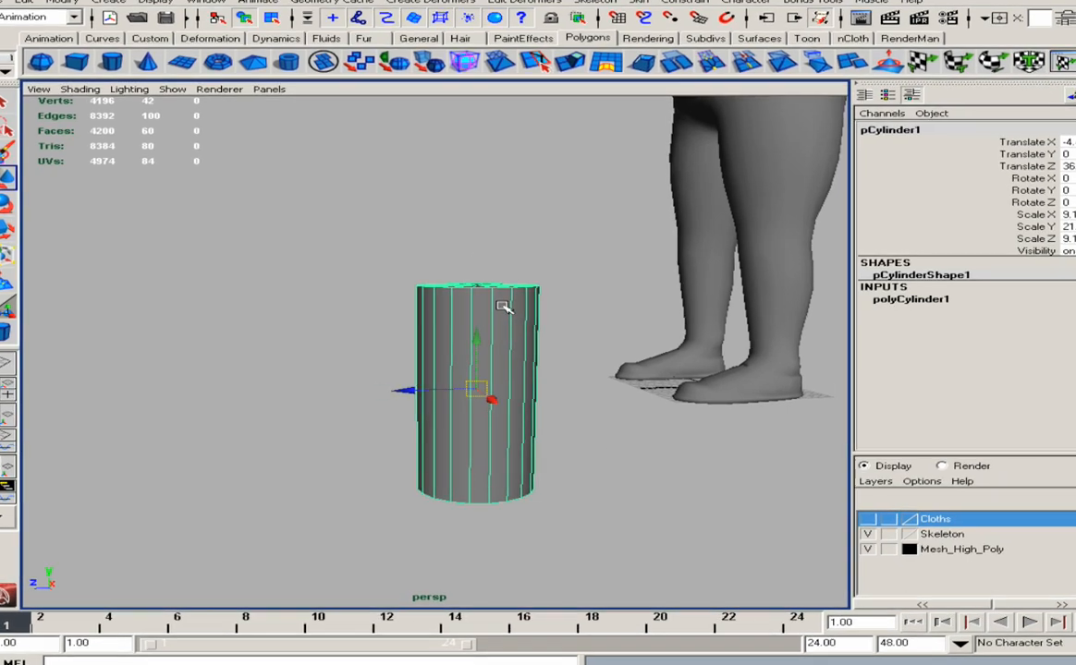
# Step: Set the cylinder's axis subdivisions to 7 and its height subdivisions to 7
pyautogui.click(889, 305)
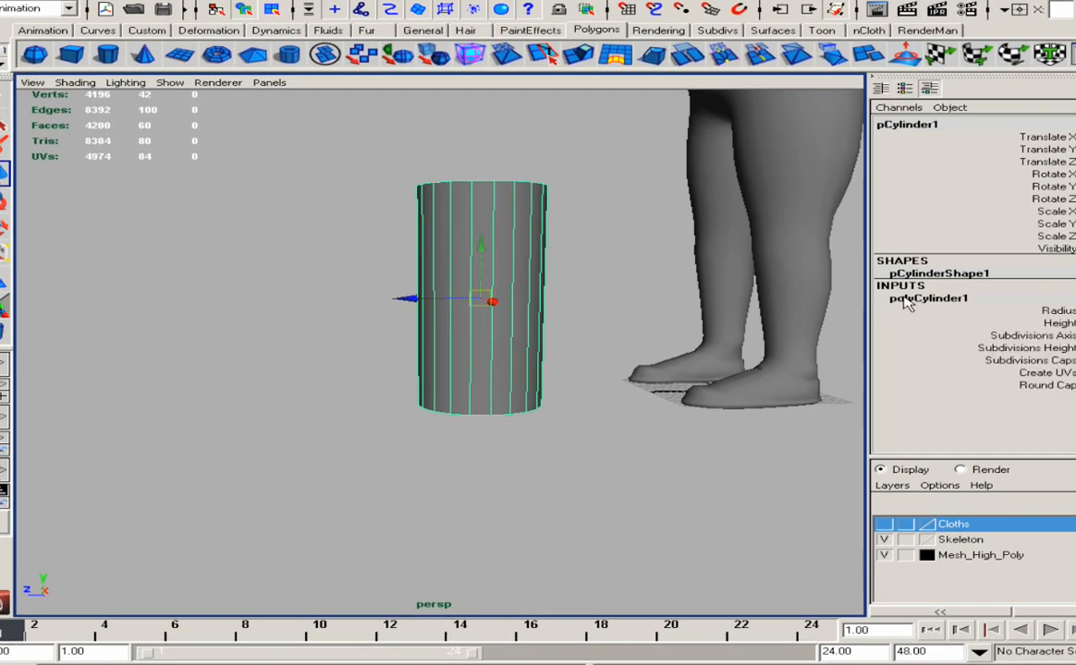
pyautogui.click(935, 336)
pyautogui.moveTo(630, 397); pyautogui.dragTo(536, 450, button='middle')
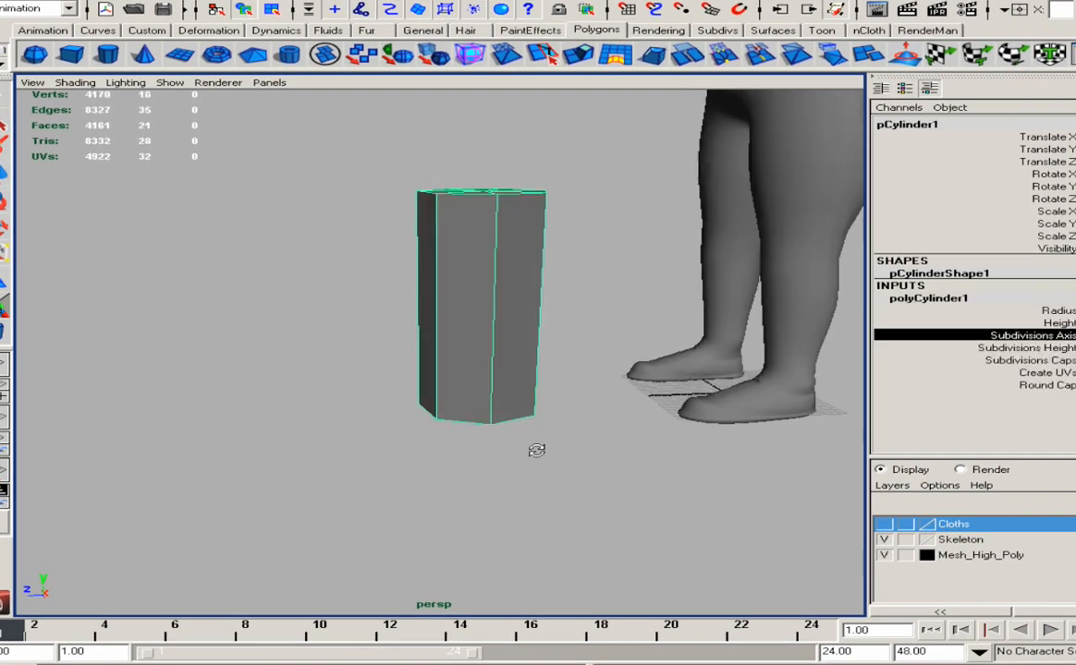
pyautogui.keyDown('alt'); pyautogui.moveTo(536, 450); pyautogui.dragTo(545, 485); pyautogui.keyUp('alt')
pyautogui.click(1052, 349)
pyautogui.moveTo(621, 366); pyautogui.dragTo(749, 395, button='middle')
pyautogui.keyDown('alt'); pyautogui.moveTo(555, 457); pyautogui.dragTo(601, 383); pyautogui.keyUp('alt')
pyautogui.click(577, 370)
pyautogui.press('w')
pyautogui.click(523, 348)
# Step: Start a joint chain in the wireframe side view, placing its first joint at the centre of the cylinder's base
pyautogui.keyDown('alt'); pyautogui.moveTo(523, 348); pyautogui.dragTo(564, 349); pyautogui.keyUp('alt')
pyautogui.press('space')
pyautogui.keyDown('alt'); pyautogui.moveTo(462, 338); pyautogui.dragTo(83, 314, button='right'); pyautogui.keyUp('alt')
pyautogui.keyDown('alt'); pyautogui.moveTo(291, 323); pyautogui.dragTo(590, 395, button='middle'); pyautogui.keyUp('alt')
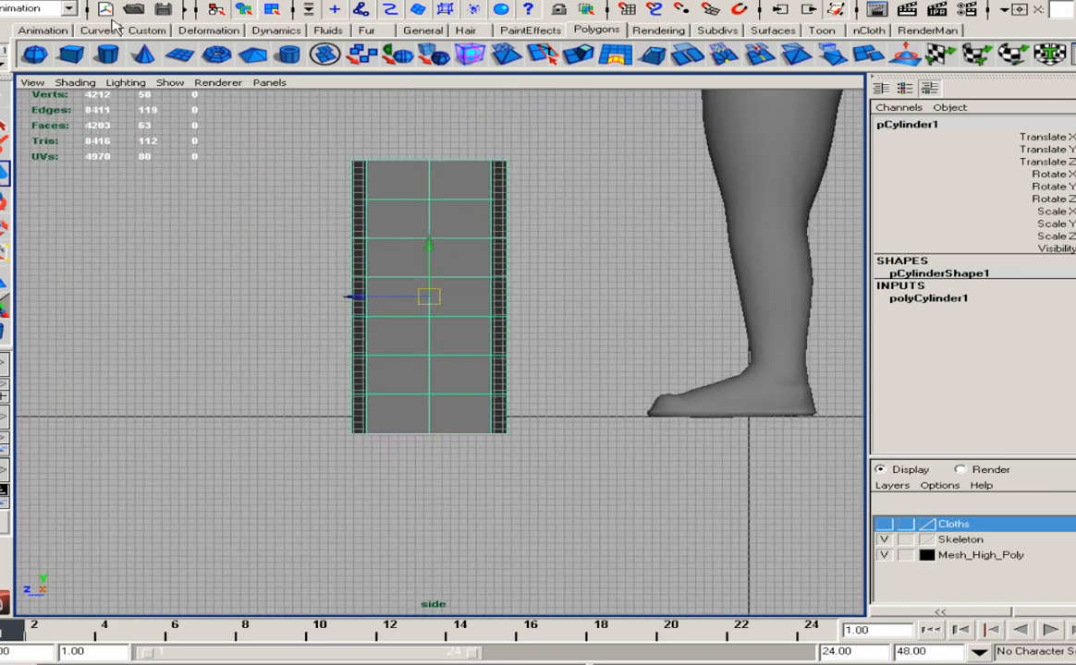
pyautogui.click(46, 30)
pyautogui.click(251, 55)
pyautogui.scroll(2, 388, 256)
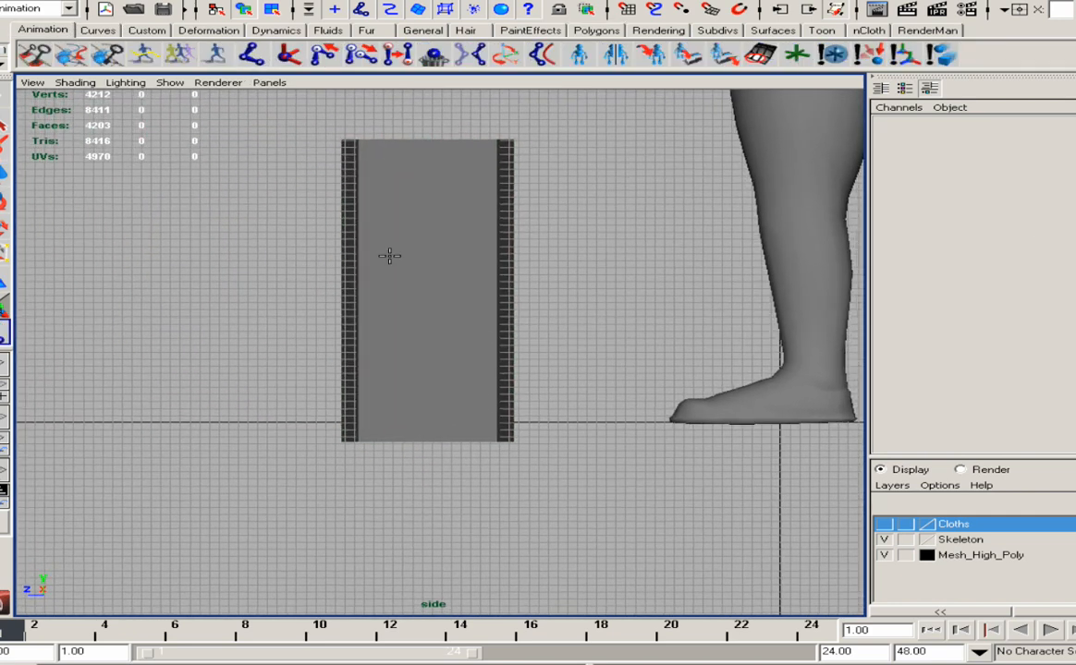
pyautogui.press('4')
pyautogui.click(427, 435)
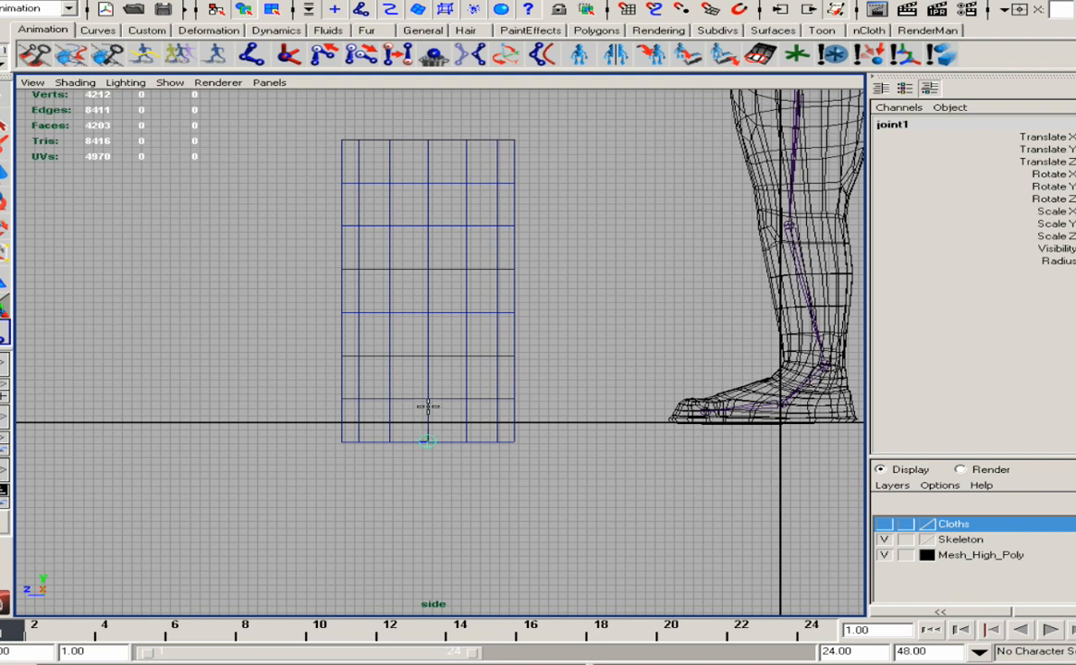
pyautogui.click(428, 405)
pyautogui.click(427, 356)
pyautogui.click(427, 312)
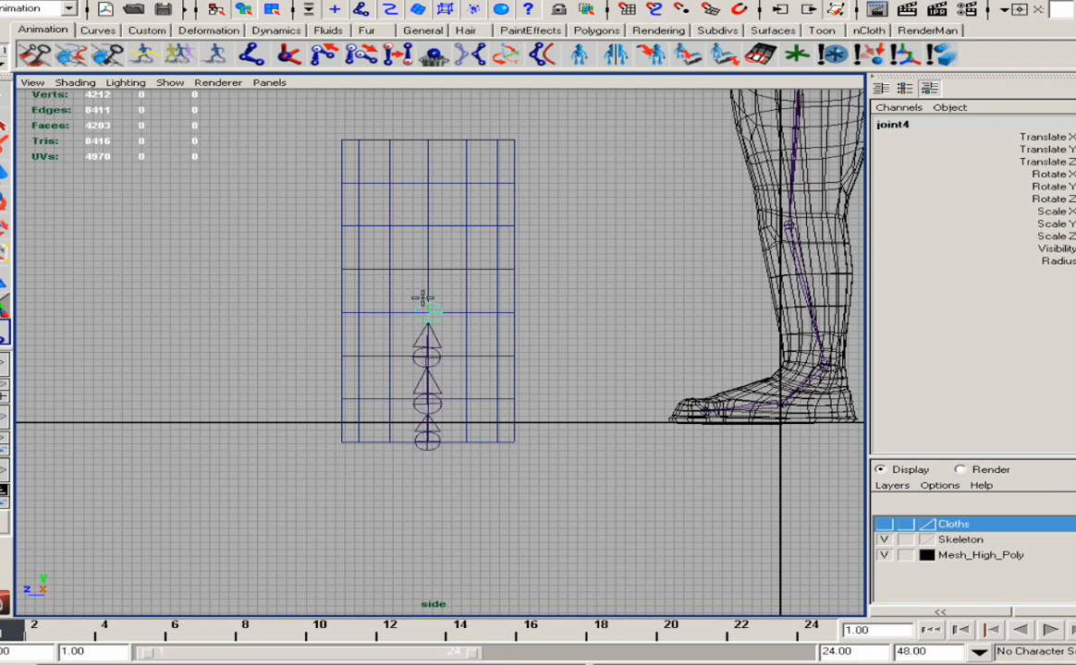
pyautogui.click(428, 269)
pyautogui.click(428, 227)
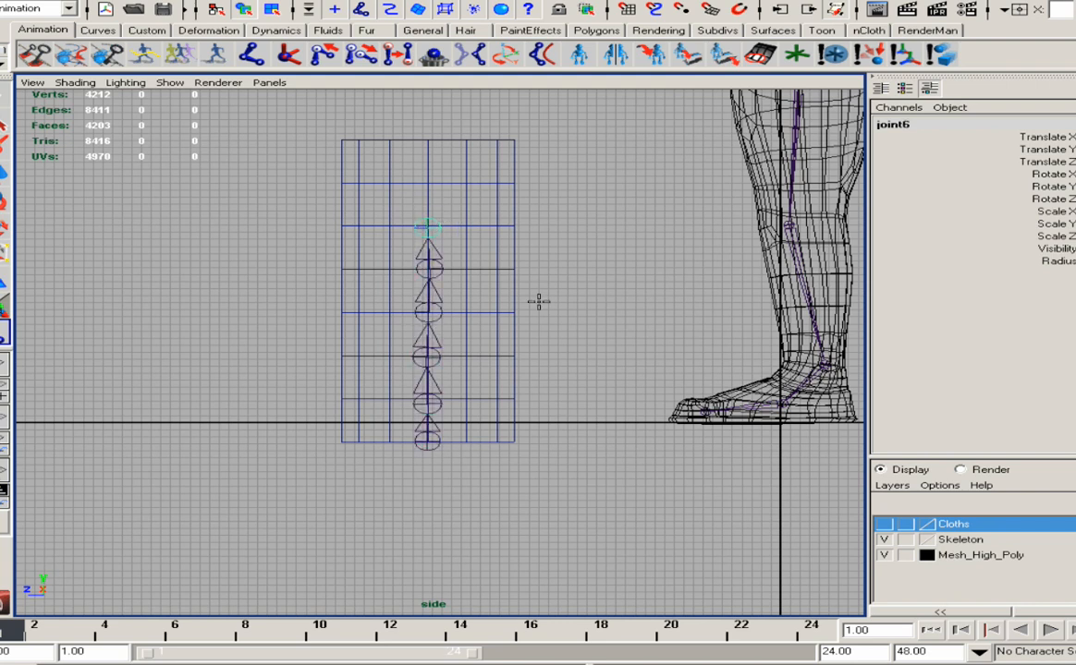
pyautogui.hotkey('ctrl', 'z')
pyautogui.hotkey('ctrl', 'z')
pyautogui.hotkey('ctrl', 'z')
pyautogui.hotkey('ctrl', 'z')
pyautogui.hotkey('ctrl', 'z')
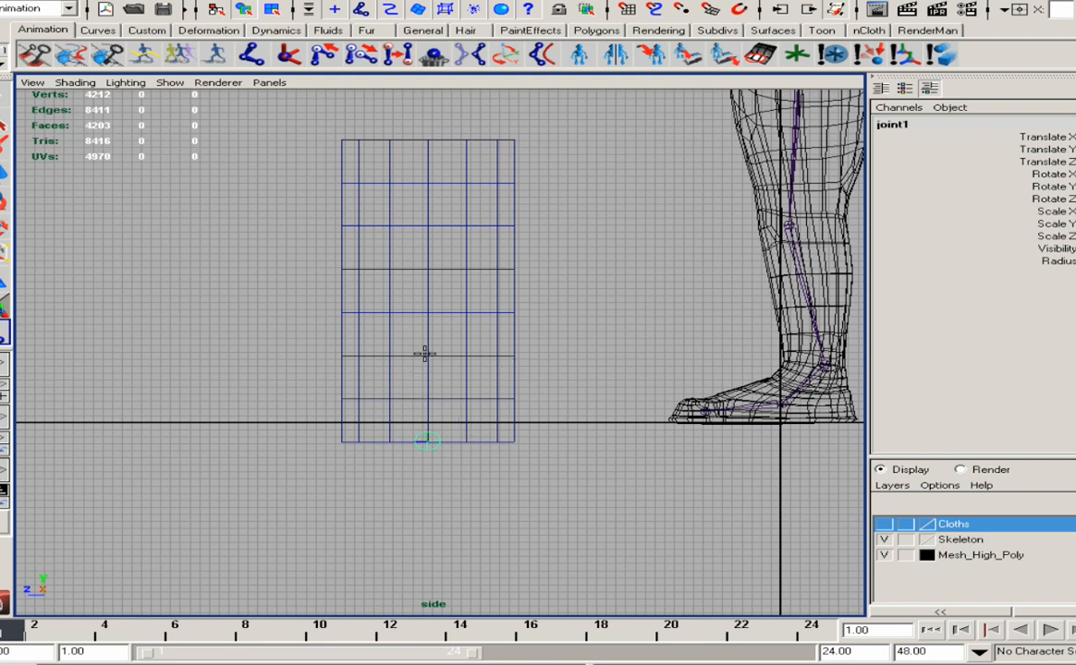
# Step: Add four joints up the cylinder's centre line, on every second edge row and at the top, and finish the chain
pyautogui.click(424, 353)
pyautogui.click(423, 269)
pyautogui.click(422, 182)
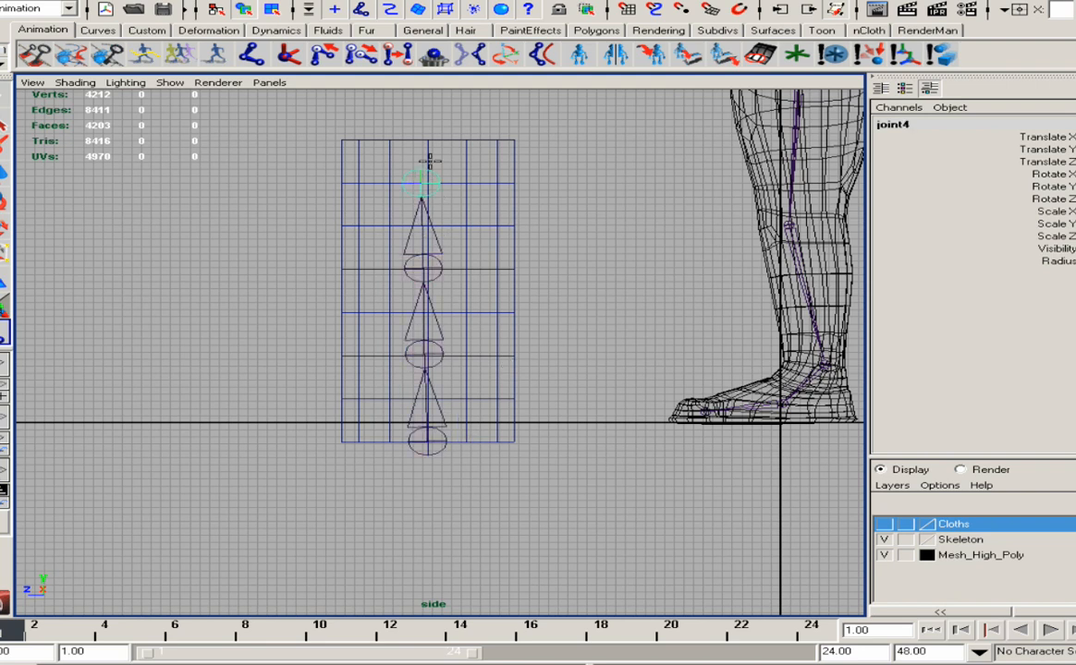
pyautogui.click(422, 134)
pyautogui.click(8, 175)
# Step: Return to the shaded perspective view and select the cylinder
pyautogui.keyDown('alt'); pyautogui.moveTo(528, 332); pyautogui.dragTo(567, 336, button='right'); pyautogui.keyUp('alt')
pyautogui.press('space')
pyautogui.moveTo(566, 336); pyautogui.dragTo(567, 292)
pyautogui.moveTo(416, 361)
pyautogui.keyDown('alt'); pyautogui.mouseDown()
pyautogui.moveTo(560, 419)
pyautogui.moveTo(480, 379)
pyautogui.mouseUp(); pyautogui.keyUp('alt')
pyautogui.keyDown('alt'); pyautogui.moveTo(480, 379); pyautogui.dragTo(547, 369, button='right'); pyautogui.keyUp('alt')
pyautogui.press('5')
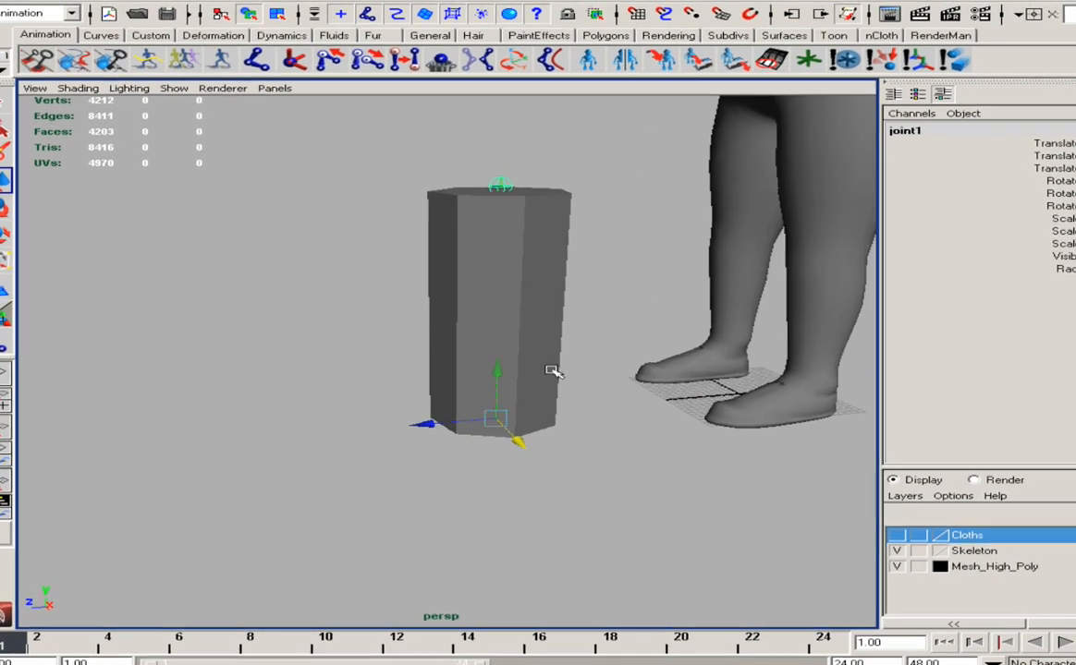
pyautogui.keyDown('alt'); pyautogui.moveTo(547, 369); pyautogui.dragTo(440, 371, button='middle'); pyautogui.keyUp('alt')
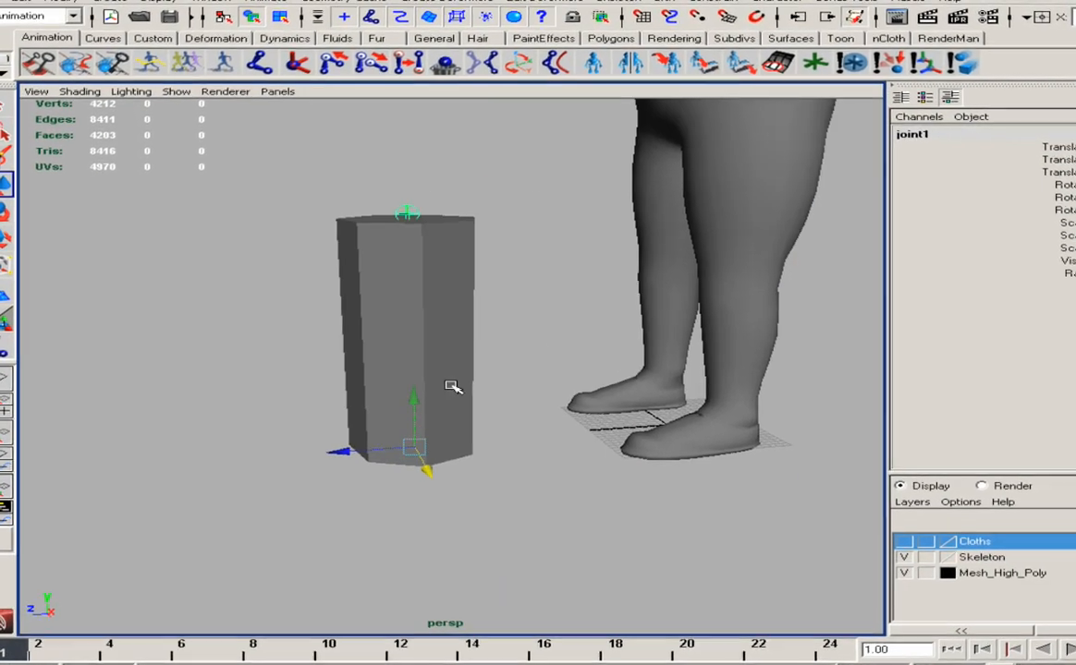
pyautogui.click(462, 351)
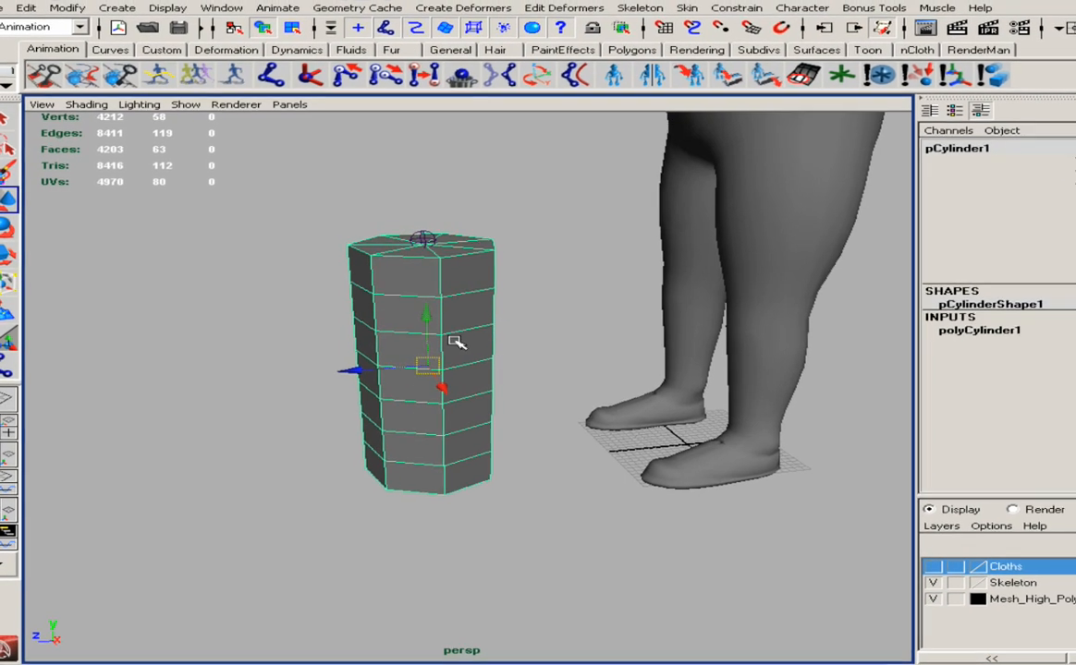
# Step: Delete the cylinder's construction history and freeze its transformations
pyautogui.click(497, 274)
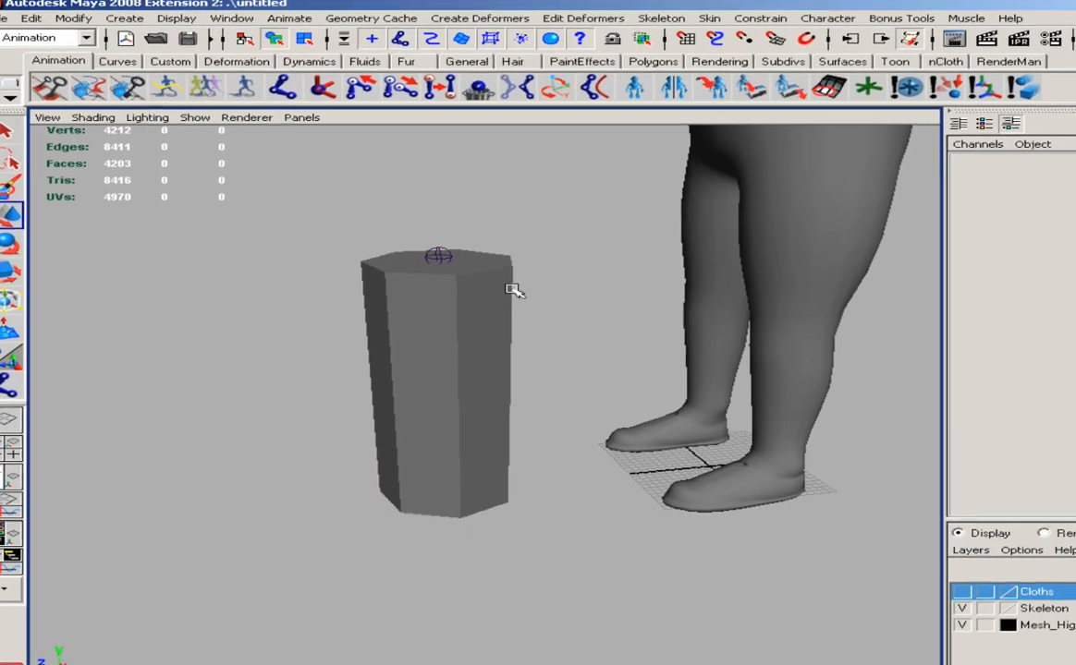
pyautogui.click(508, 294)
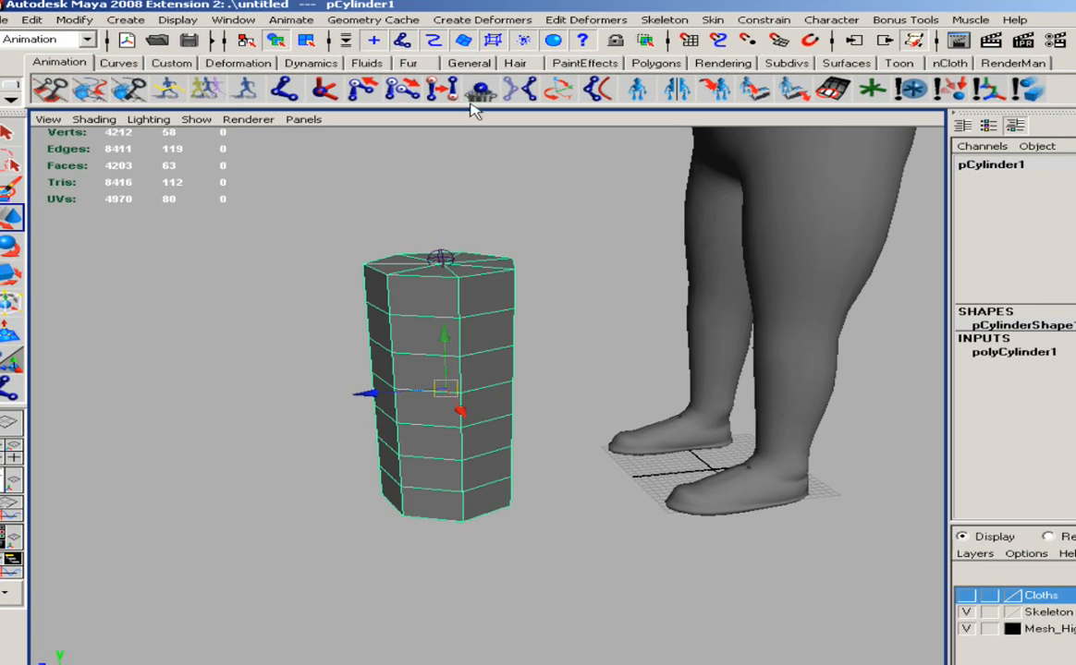
pyautogui.click(32, 20)
pyautogui.moveTo(130, 195)
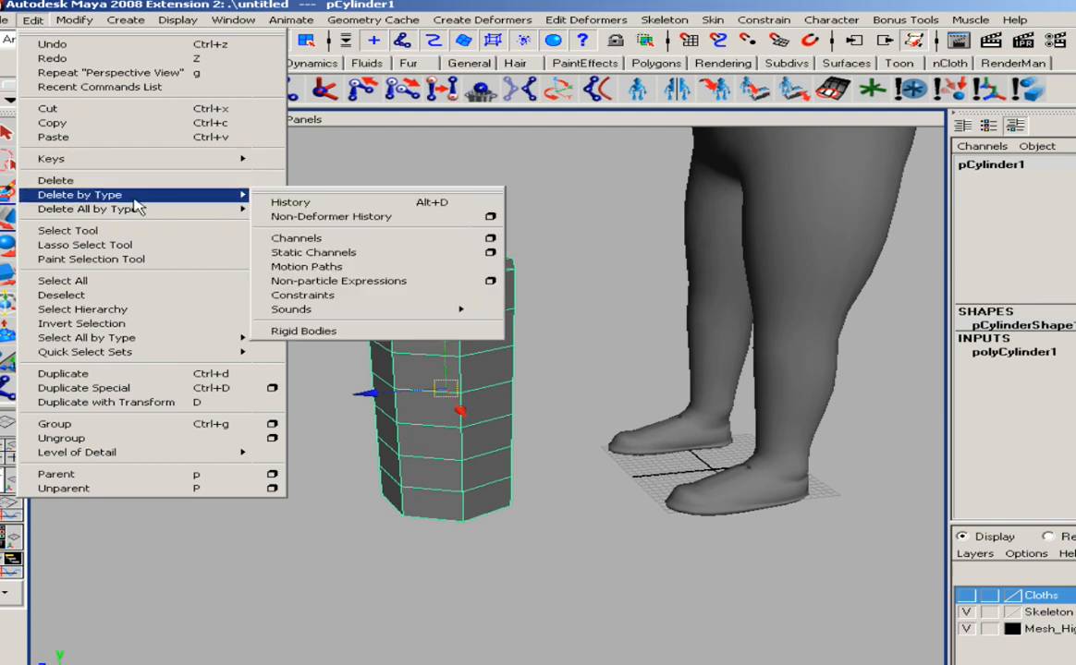
pyautogui.click(321, 204)
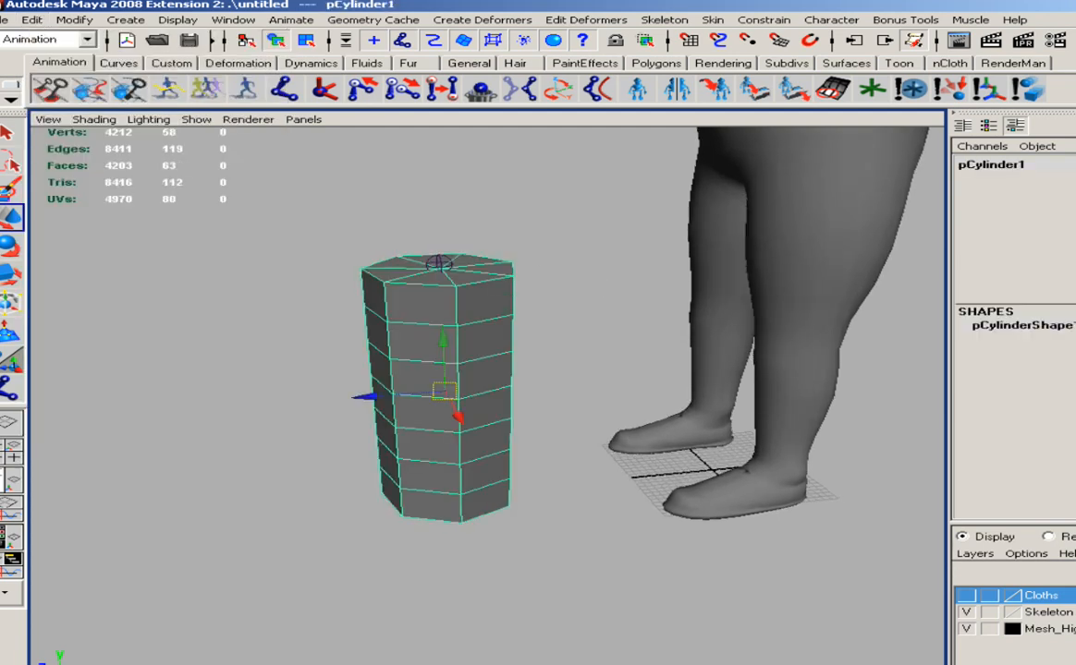
pyautogui.click(74, 20)
pyautogui.click(144, 57)
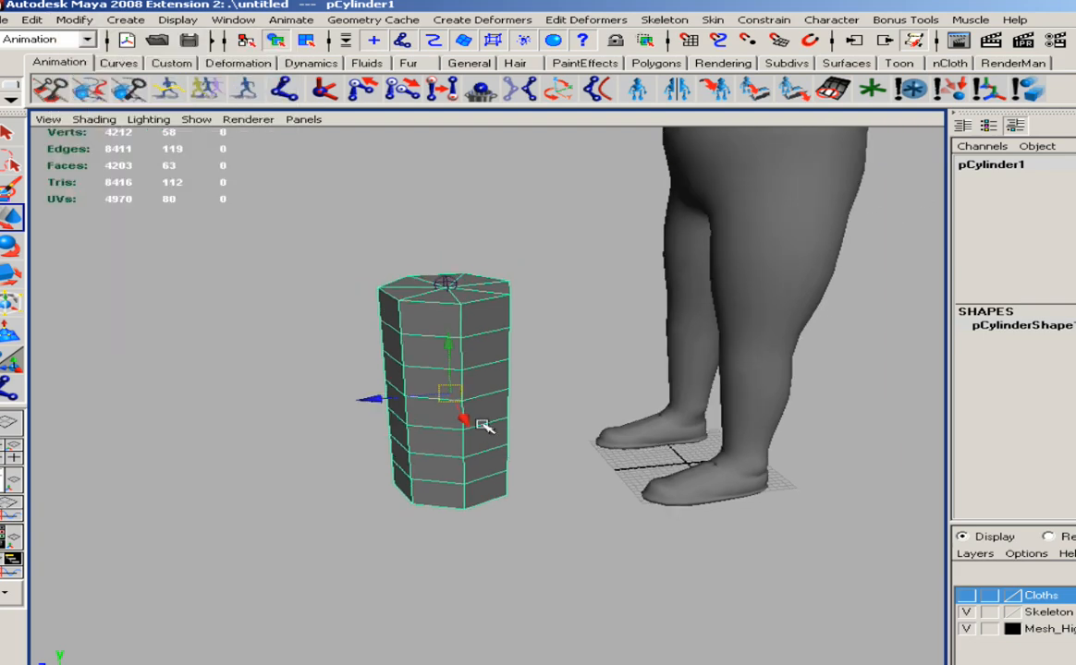
# Step: Show the scene in wireframe and select the chain's root joint together with the cylinder
pyautogui.press('4')
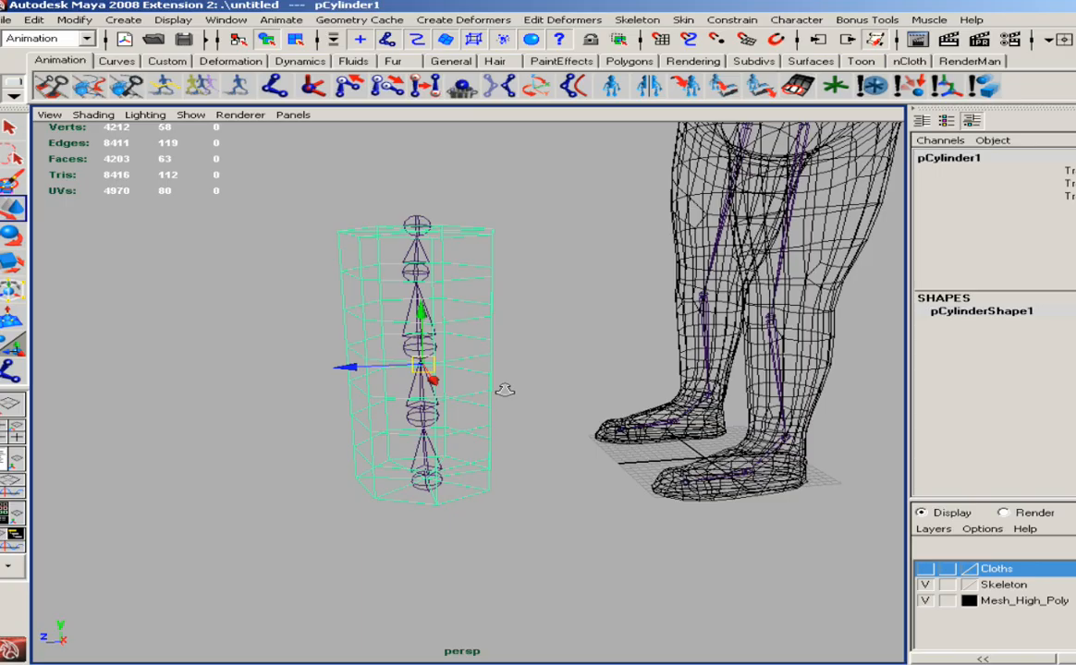
pyautogui.click(506, 342)
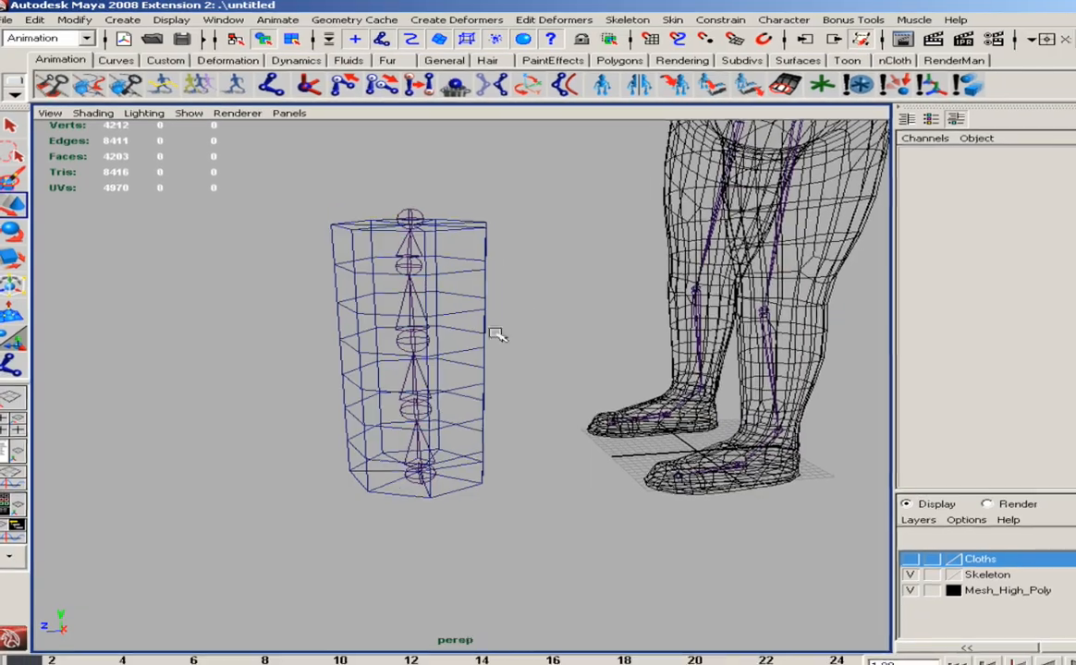
pyautogui.keyDown('alt'); pyautogui.moveTo(505, 341); pyautogui.dragTo(453, 443); pyautogui.keyUp('alt')
pyautogui.moveTo(471, 255)
pyautogui.mouseDown()
pyautogui.moveTo(505, 294)
pyautogui.moveTo(475, 277)
pyautogui.mouseUp()
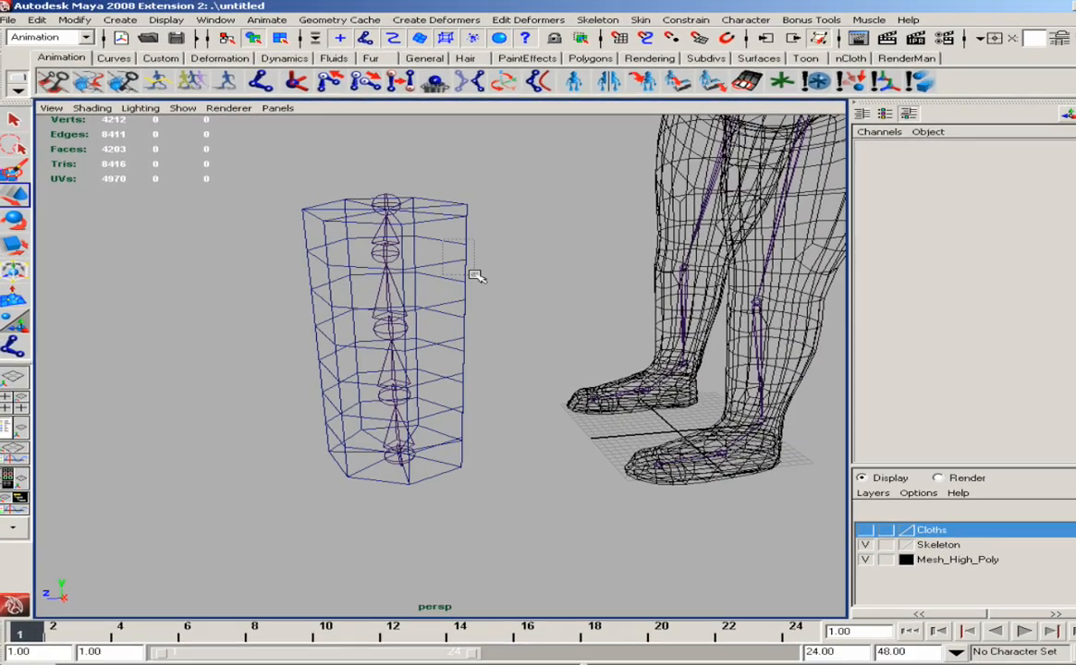
pyautogui.keyDown('alt'); pyautogui.moveTo(503, 343); pyautogui.dragTo(482, 339); pyautogui.keyUp('alt')
pyautogui.keyDown('alt'); pyautogui.moveTo(482, 338); pyautogui.dragTo(447, 348, button='right'); pyautogui.keyUp('alt')
pyautogui.click(468, 417)
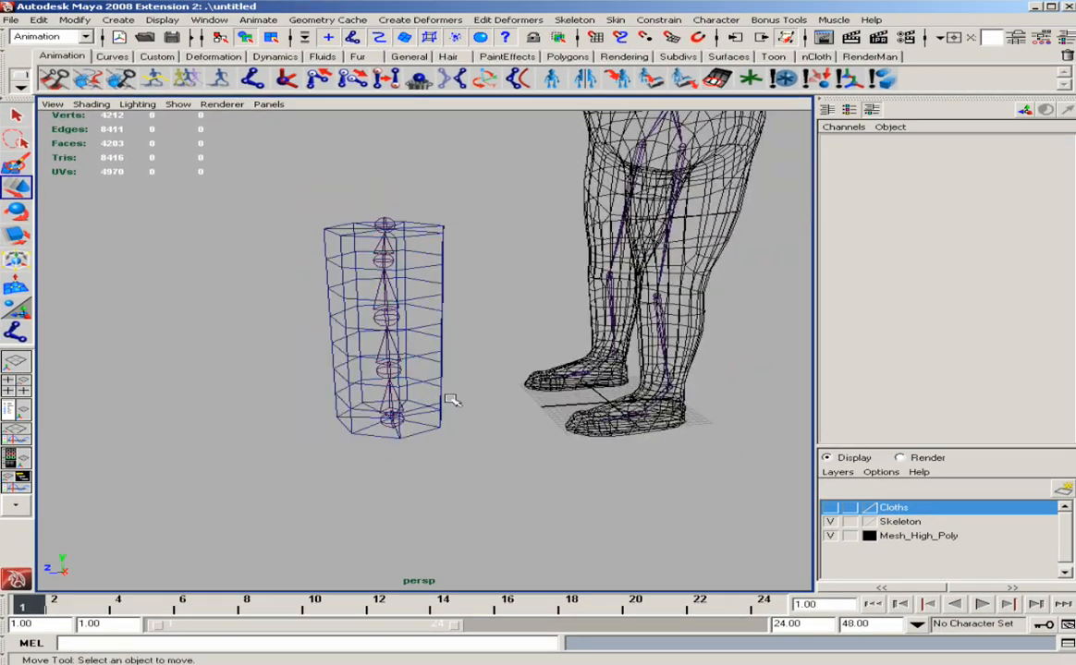
pyautogui.click(393, 418)
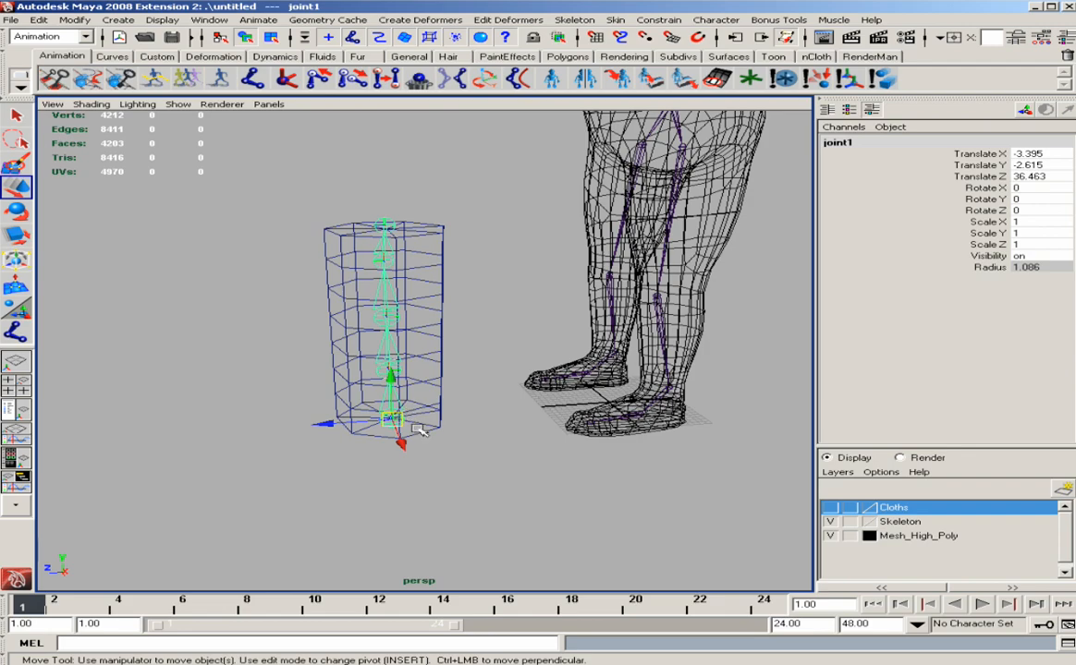
pyautogui.keyDown('shift'); pyautogui.click(398, 221); pyautogui.keyUp('shift')
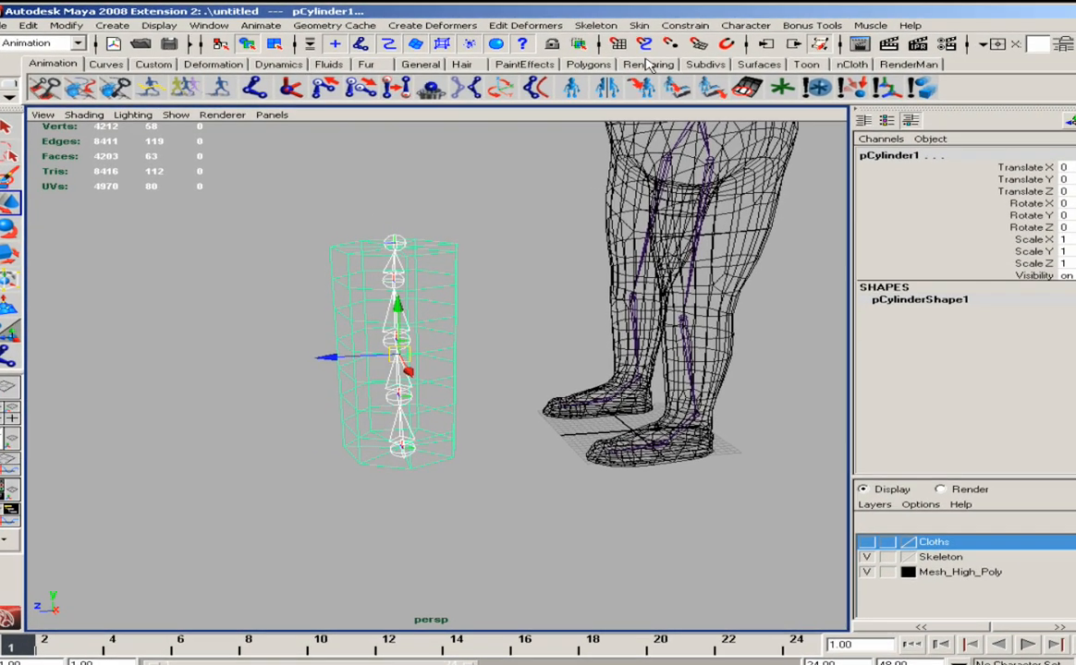
# Step: Open the Smooth Bind options for the selected joint chain and cylinder
pyautogui.click(629, 22)
pyautogui.moveTo(682, 50)
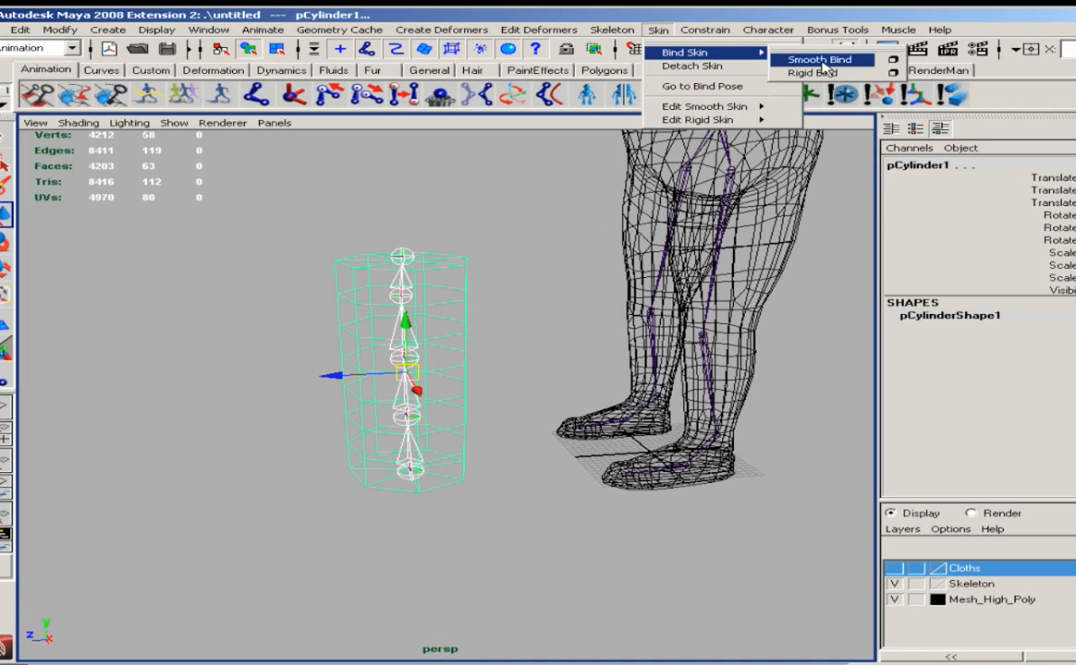
pyautogui.click(892, 60)
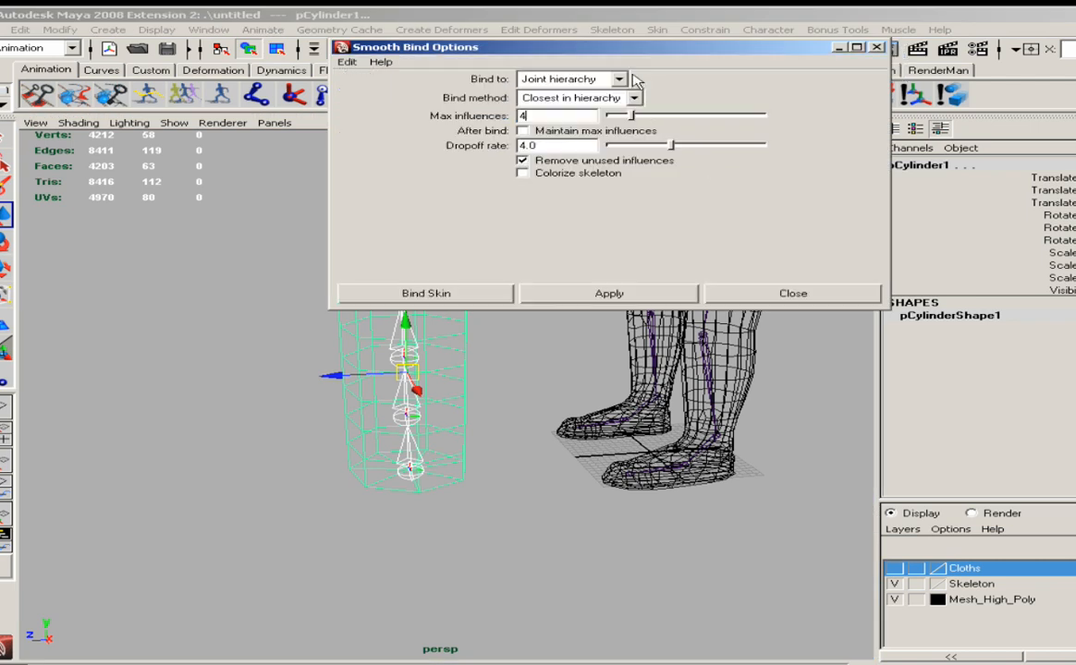
pyautogui.moveTo(621, 59); pyautogui.dragTo(438, 164)
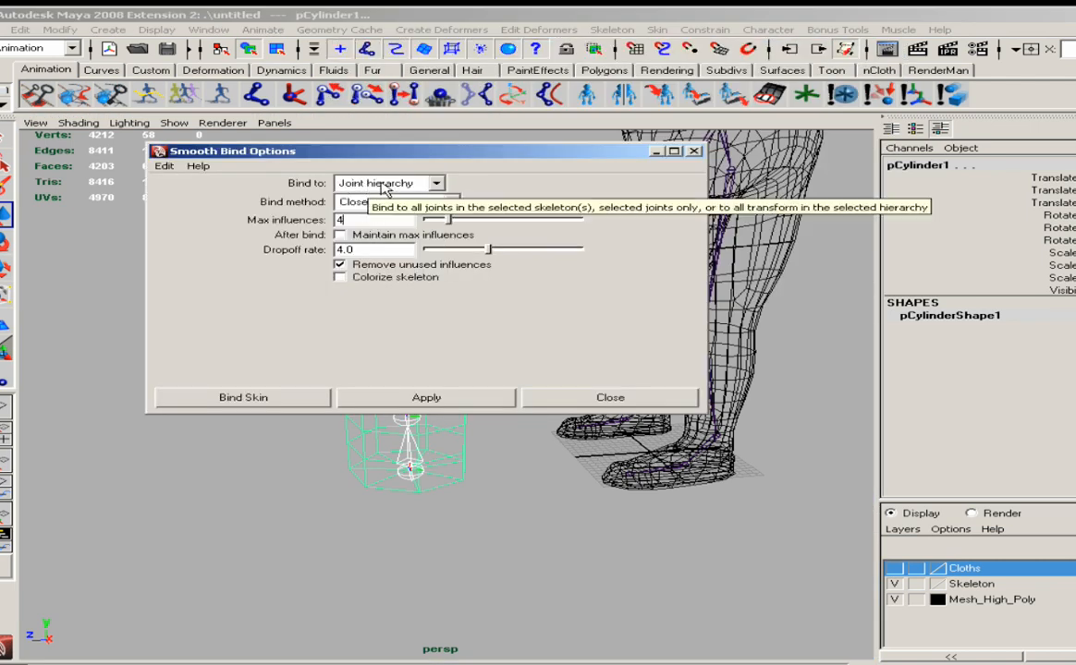
# Step: Review the available Bind to choices and leave the setting at Joint hierarchy
pyautogui.click(385, 186)
pyautogui.click(385, 187)
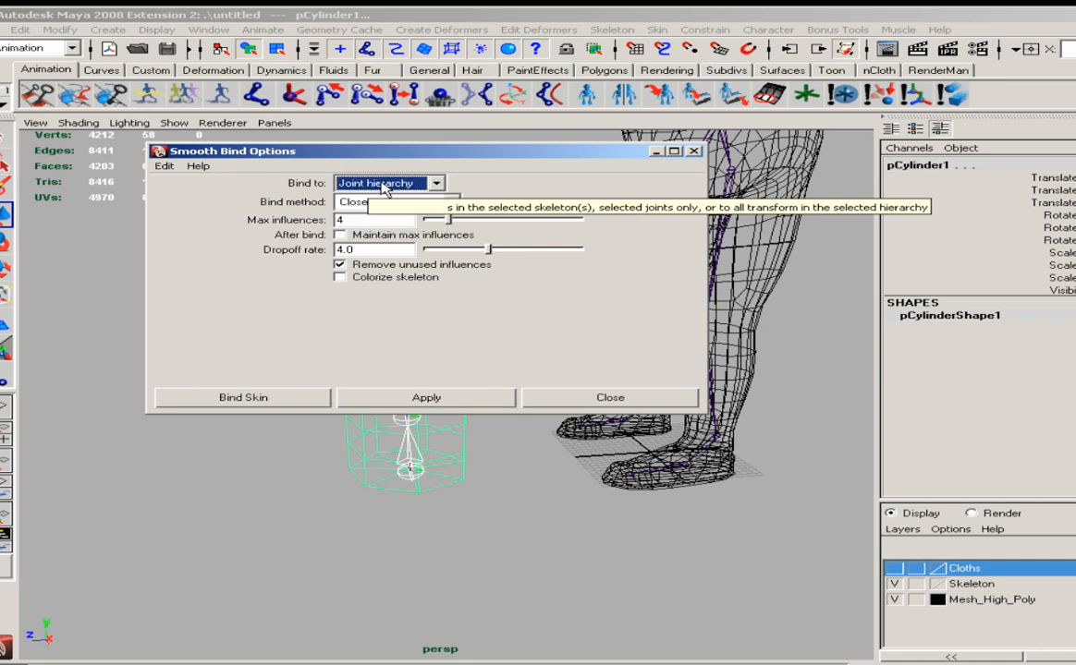
pyautogui.click(385, 185)
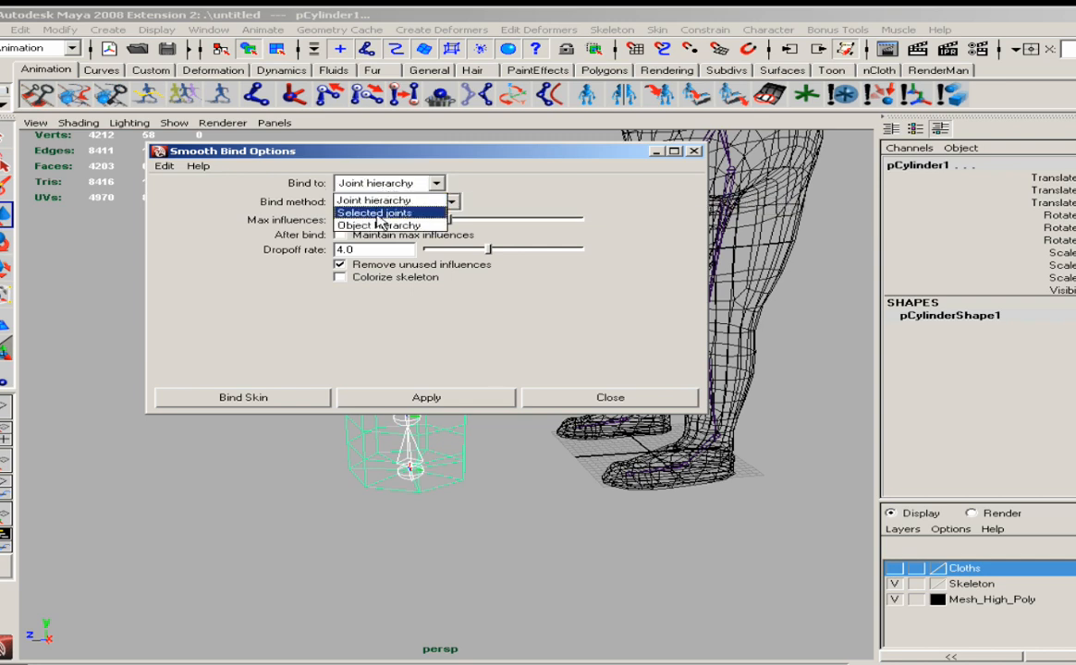
pyautogui.click(397, 183)
pyautogui.click(390, 183)
pyautogui.click(383, 213)
pyautogui.click(403, 187)
pyautogui.click(403, 198)
pyautogui.moveTo(406, 150); pyautogui.dragTo(645, 154)
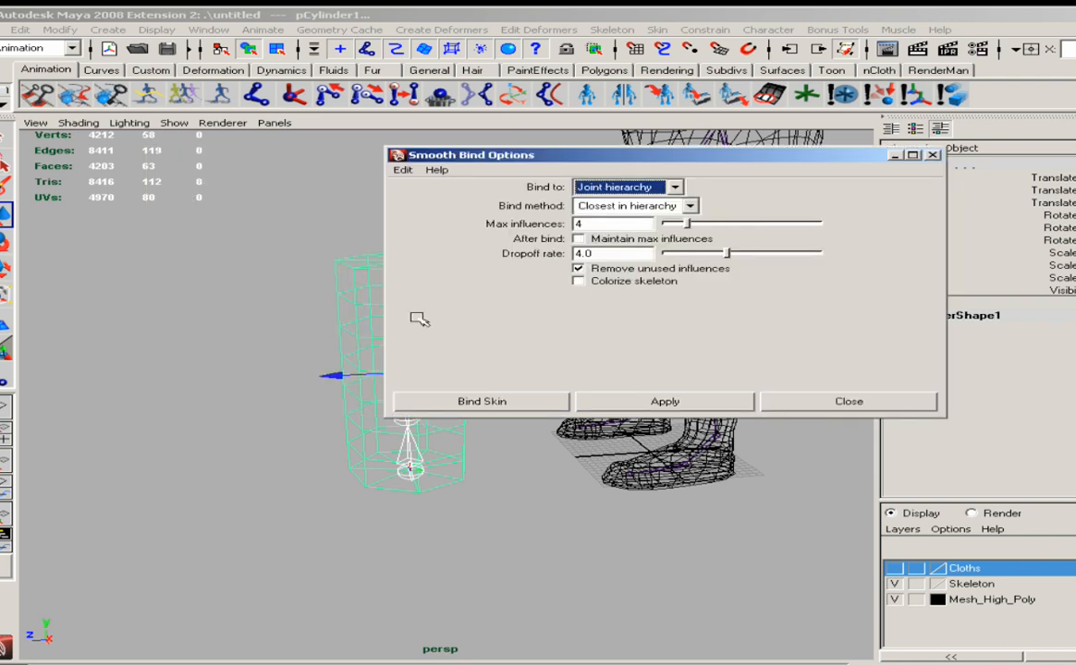
# Step: Try Bind to Selected joints with the cylinder chain's three lowest joints selected, and restore Joint hierarchy
pyautogui.keyDown('alt'); pyautogui.moveTo(185, 445); pyautogui.dragTo(62, 414, button='middle'); pyautogui.keyUp('alt')
pyautogui.keyDown('alt'); pyautogui.moveTo(63, 414); pyautogui.dragTo(287, 458, button='right'); pyautogui.keyUp('alt')
pyautogui.click(287, 460)
pyautogui.click(260, 447)
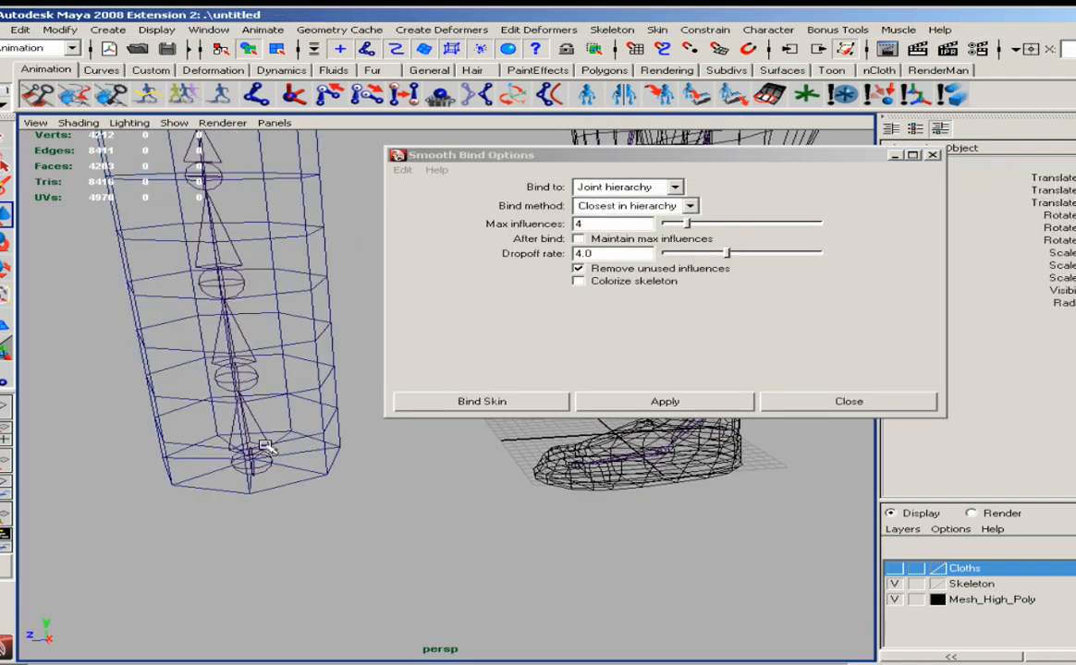
pyautogui.click(257, 375)
pyautogui.click(218, 275)
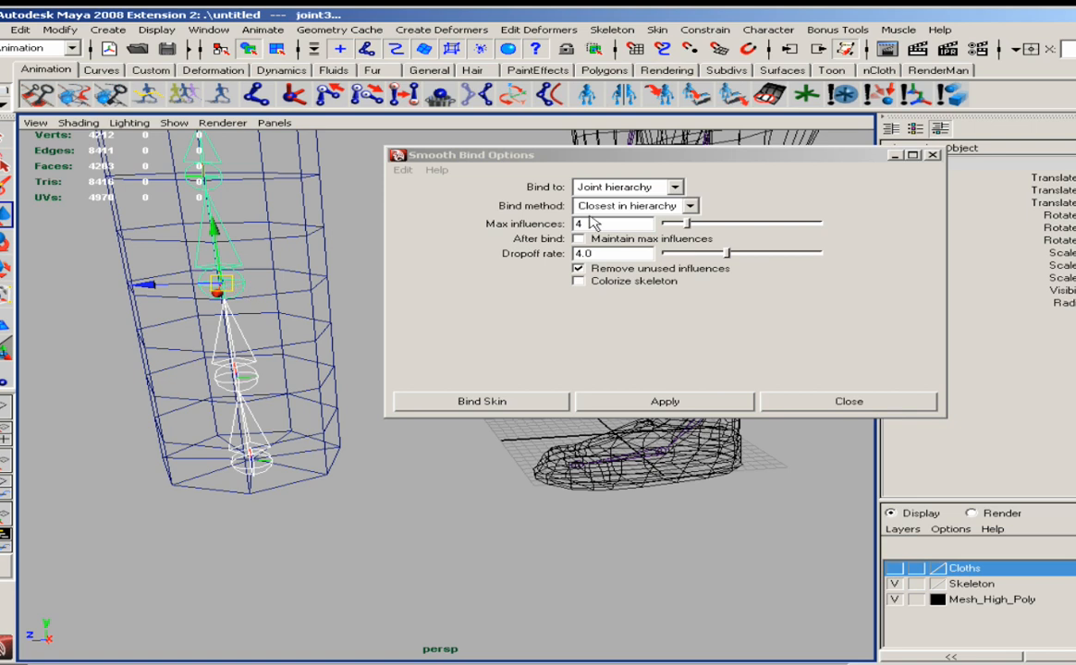
pyautogui.click(634, 190)
pyautogui.click(634, 216)
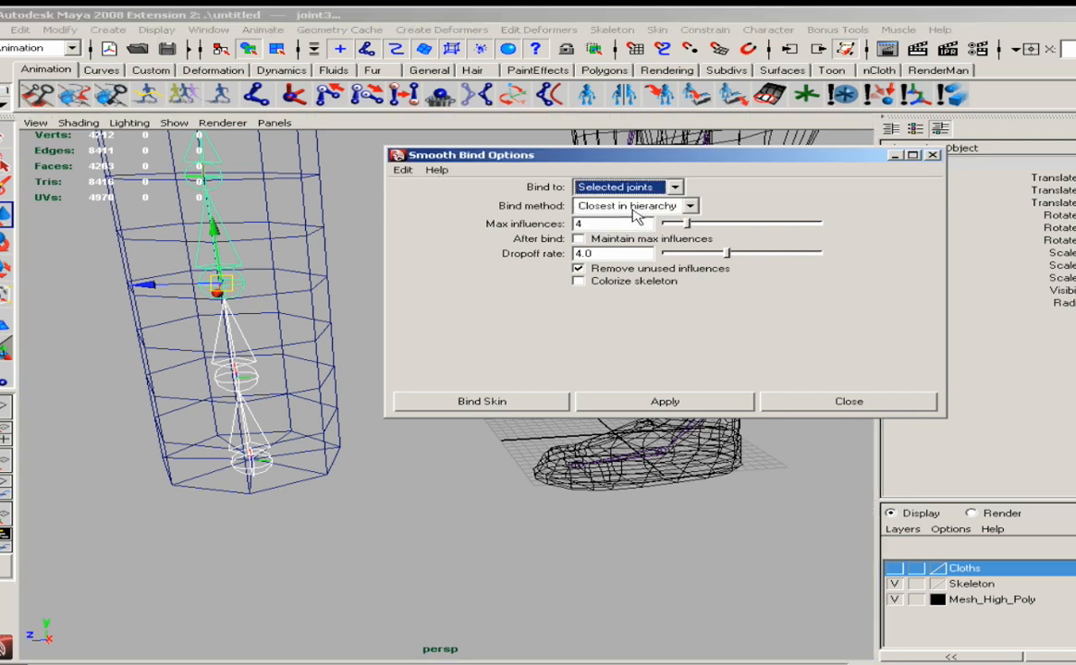
pyautogui.click(652, 189)
pyautogui.click(637, 204)
# Step: Examine the character's head and select the hair mesh at the back of it
pyautogui.keyDown('alt'); pyautogui.moveTo(79, 374); pyautogui.dragTo(18, 377, button='right'); pyautogui.keyUp('alt')
pyautogui.keyDown('alt'); pyautogui.moveTo(181, 377); pyautogui.dragTo(213, 424, button='middle'); pyautogui.keyUp('alt')
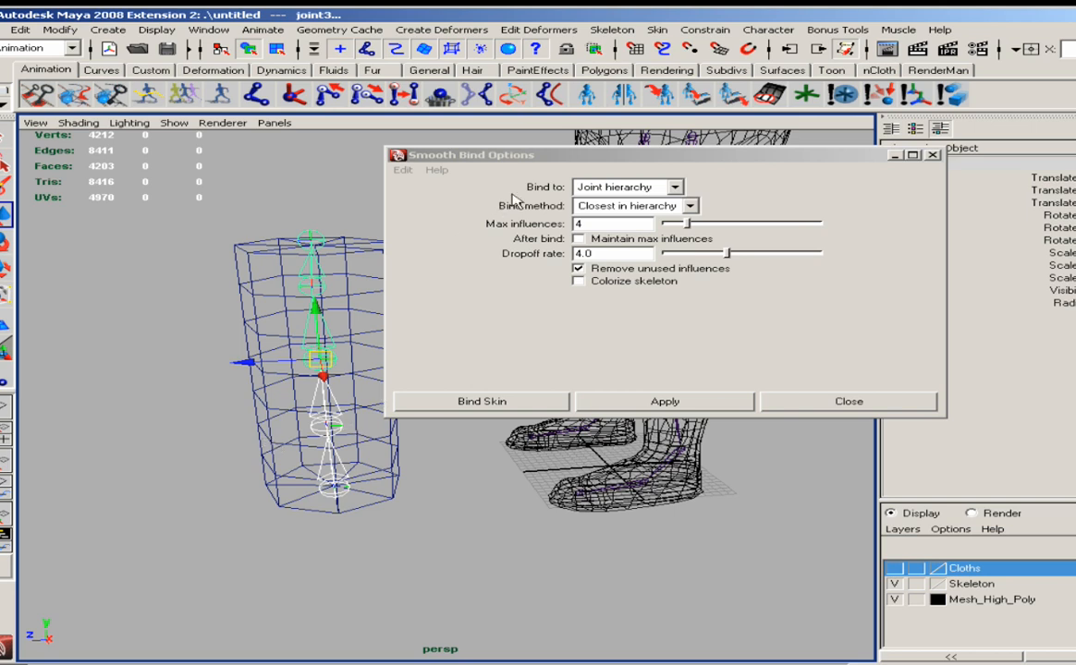
pyautogui.moveTo(546, 159); pyautogui.dragTo(422, 325)
pyautogui.keyDown('alt'); pyautogui.moveTo(557, 236); pyautogui.dragTo(399, 341, button='middle'); pyautogui.keyUp('alt')
pyautogui.keyDown('alt'); pyautogui.moveTo(499, 305); pyautogui.dragTo(443, 307, button='right'); pyautogui.keyUp('alt')
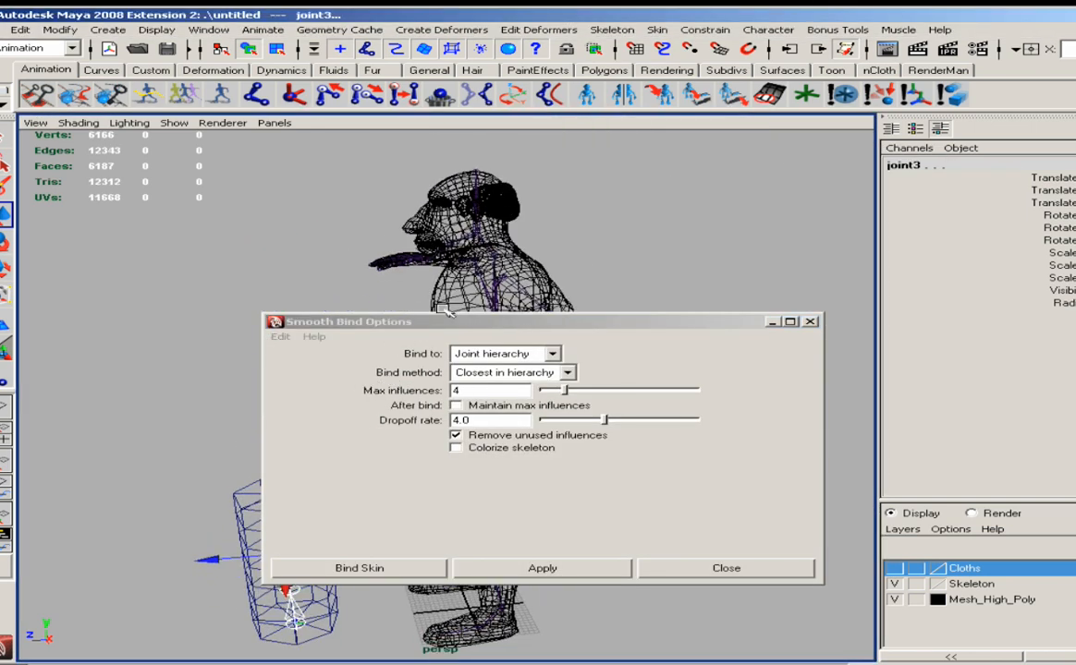
pyautogui.keyDown('alt'); pyautogui.moveTo(559, 235); pyautogui.dragTo(548, 303, button='middle'); pyautogui.keyUp('alt')
pyautogui.keyDown('alt'); pyautogui.moveTo(548, 303); pyautogui.dragTo(535, 244, button='right'); pyautogui.keyUp('alt')
pyautogui.click(581, 165)
pyautogui.keyDown('alt'); pyautogui.moveTo(582, 185); pyautogui.dragTo(608, 227); pyautogui.keyUp('alt')
pyautogui.click(597, 222)
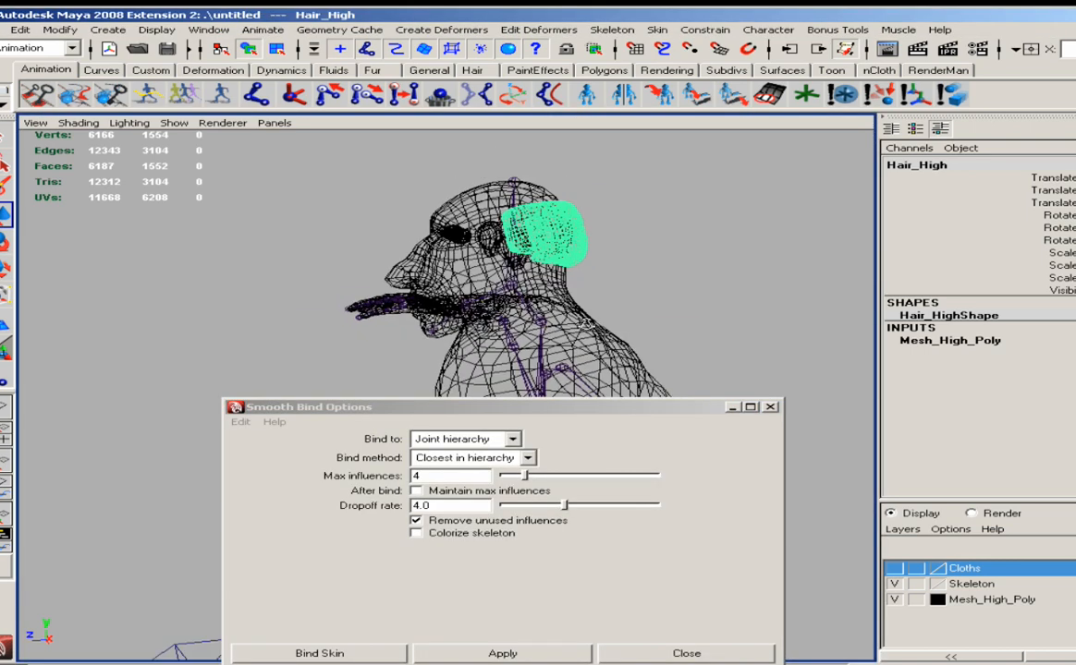
# Step: Select the character's body mesh and examine how the skeleton sits inside it
pyautogui.keyDown('alt'); pyautogui.moveTo(578, 325); pyautogui.dragTo(581, 253, button='middle'); pyautogui.keyUp('alt')
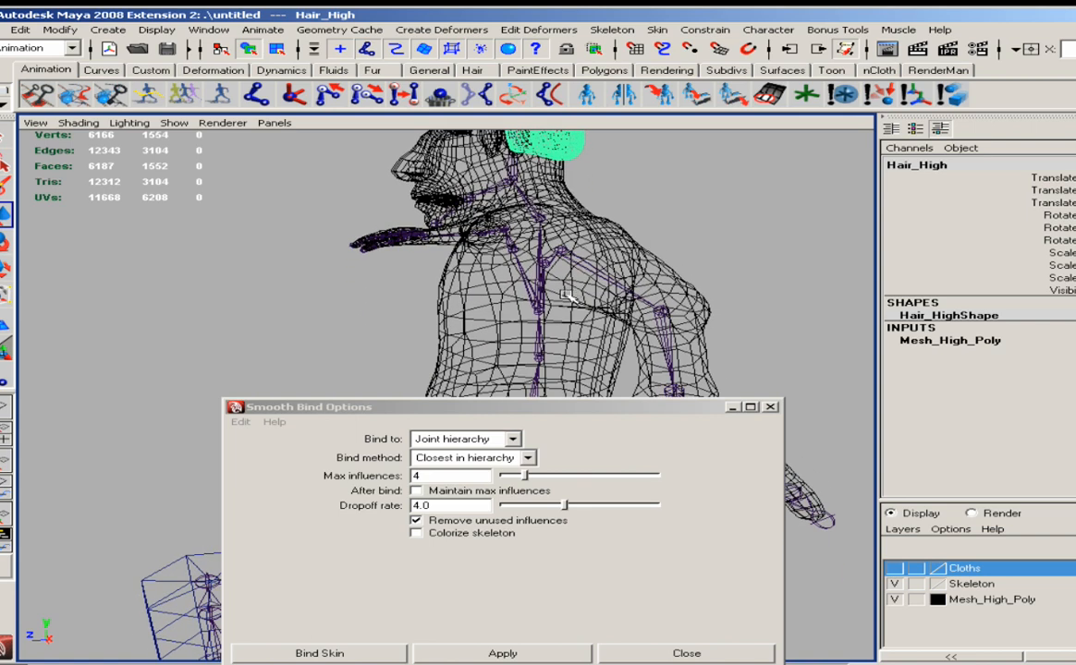
pyautogui.keyDown('alt'); pyautogui.moveTo(573, 299); pyautogui.dragTo(511, 316, button='right'); pyautogui.keyUp('alt')
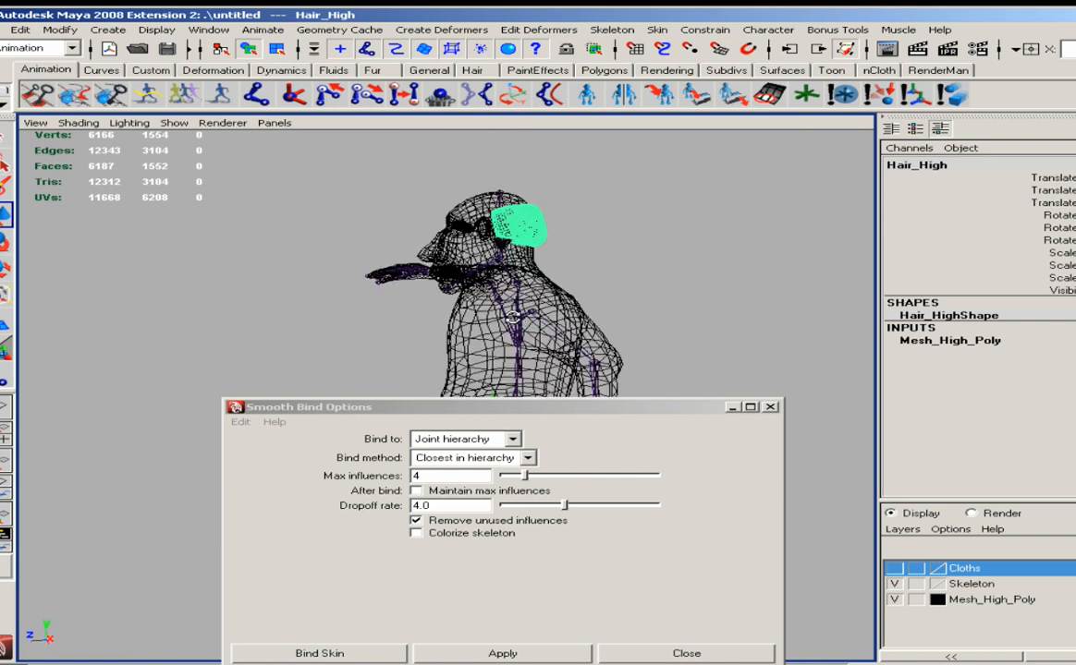
pyautogui.keyDown('alt'); pyautogui.moveTo(582, 357); pyautogui.dragTo(580, 323, button='middle'); pyautogui.keyUp('alt')
pyautogui.keyDown('alt'); pyautogui.moveTo(518, 305); pyautogui.dragTo(577, 224); pyautogui.keyUp('alt')
pyautogui.click(578, 224)
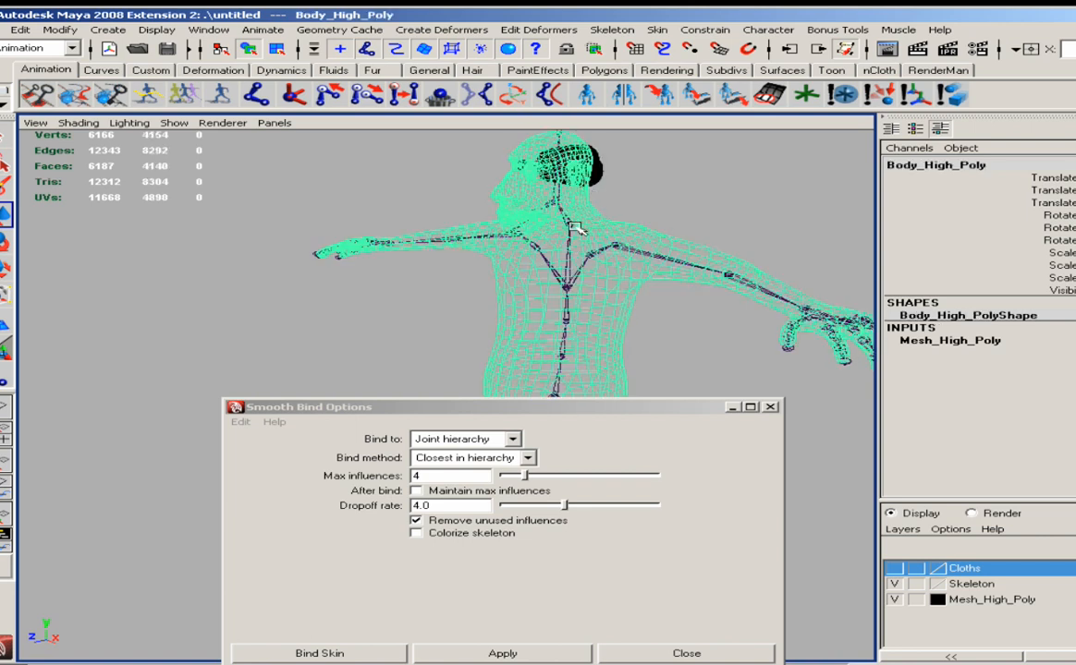
pyautogui.keyDown('alt'); pyautogui.moveTo(495, 259); pyautogui.dragTo(545, 305); pyautogui.keyUp('alt')
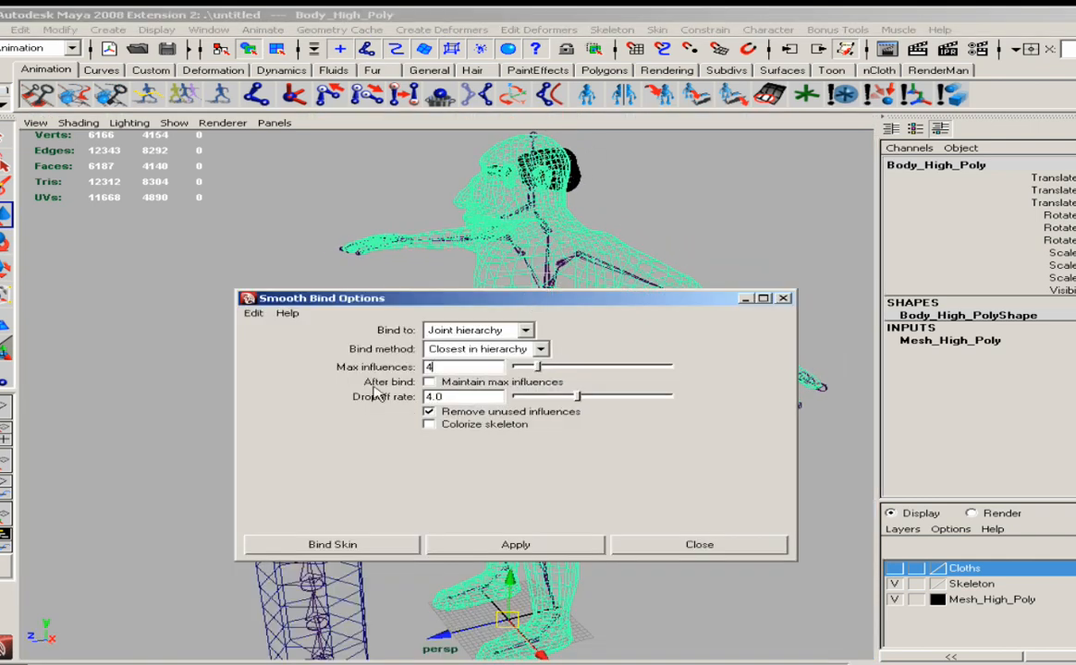
# Step: Reselect the root joint of the test chain together with the cylinder, ready for the smooth bind
pyautogui.keyDown('alt'); pyautogui.moveTo(277, 370); pyautogui.dragTo(360, 342); pyautogui.keyUp('alt')
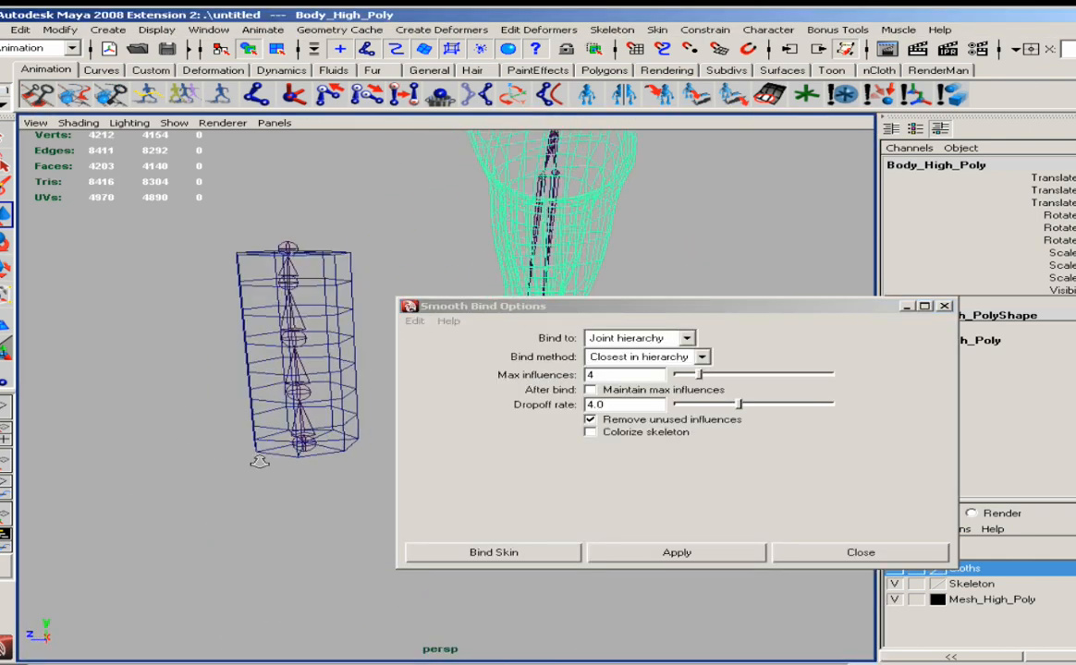
pyautogui.keyDown('alt'); pyautogui.moveTo(260, 457); pyautogui.dragTo(342, 388); pyautogui.keyUp('alt')
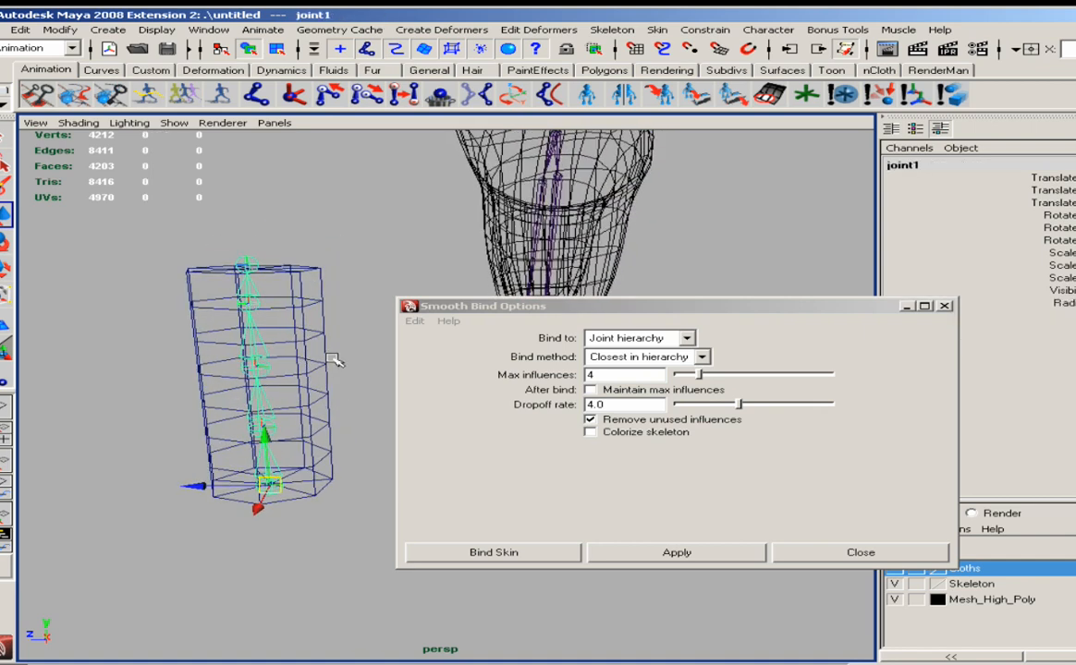
pyautogui.keyDown('shift'); pyautogui.click(322, 337); pyautogui.keyUp('shift')
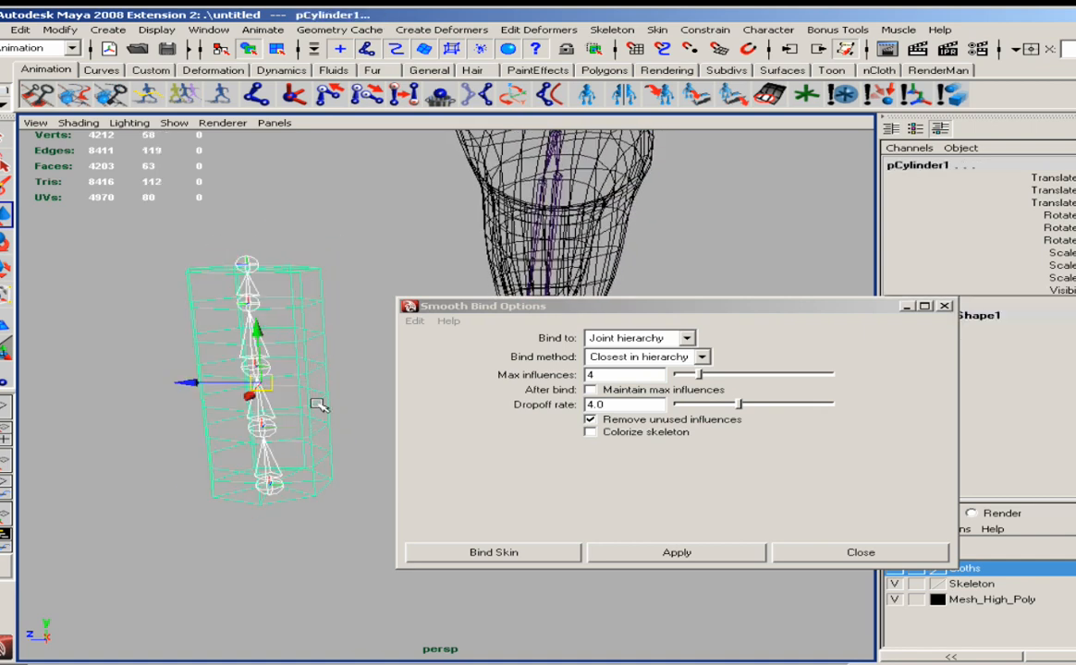
pyautogui.click(641, 375)
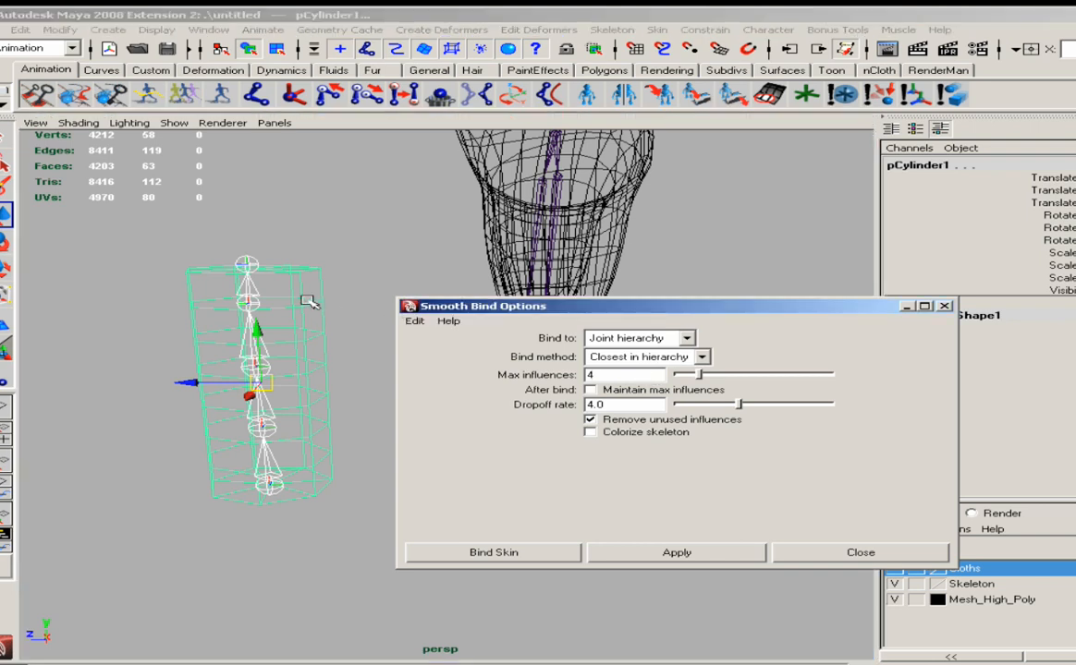
# Step: Switch the cylinder to vertex editing and select one outer vertex on the edge row just below its top
pyautogui.moveTo(305, 307); pyautogui.dragTo(248, 308, button='right')
pyautogui.moveTo(291, 290); pyautogui.dragTo(328, 321)
pyautogui.keyDown('alt'); pyautogui.moveTo(327, 321); pyautogui.dragTo(445, 387, button='right'); pyautogui.keyUp('alt')
pyautogui.click(262, 276)
pyautogui.click(618, 375)
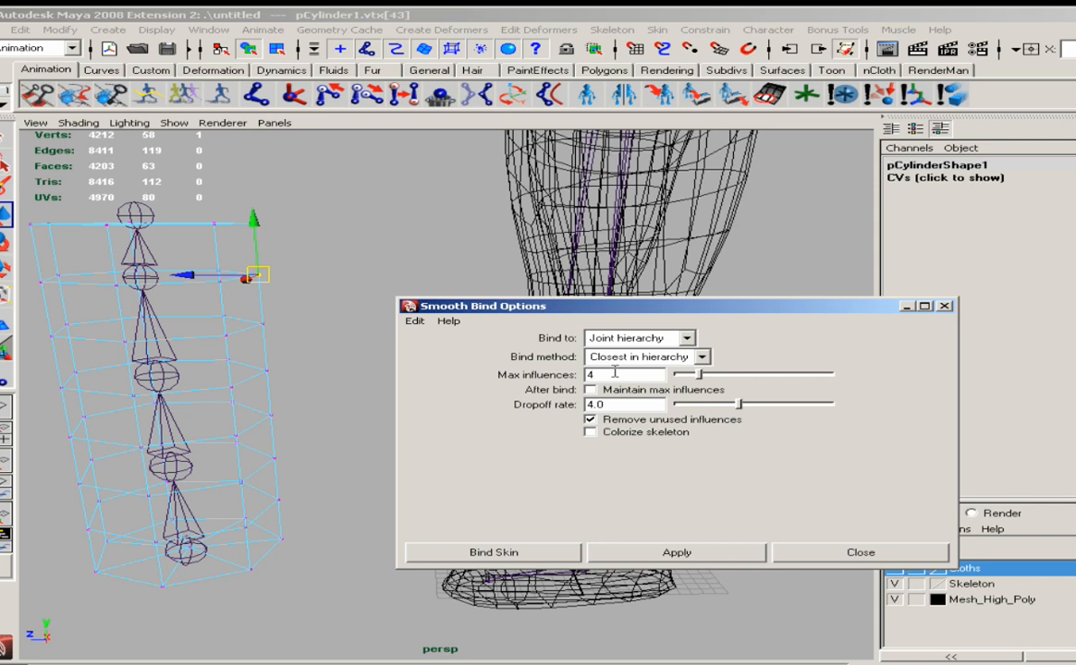
# Step: Display the scene shaded with X-ray joints and examine the selected vertex beside the joint chain
pyautogui.keyDown('alt'); pyautogui.moveTo(17, 456); pyautogui.dragTo(218, 404, button='middle'); pyautogui.keyUp('alt')
pyautogui.press('5')
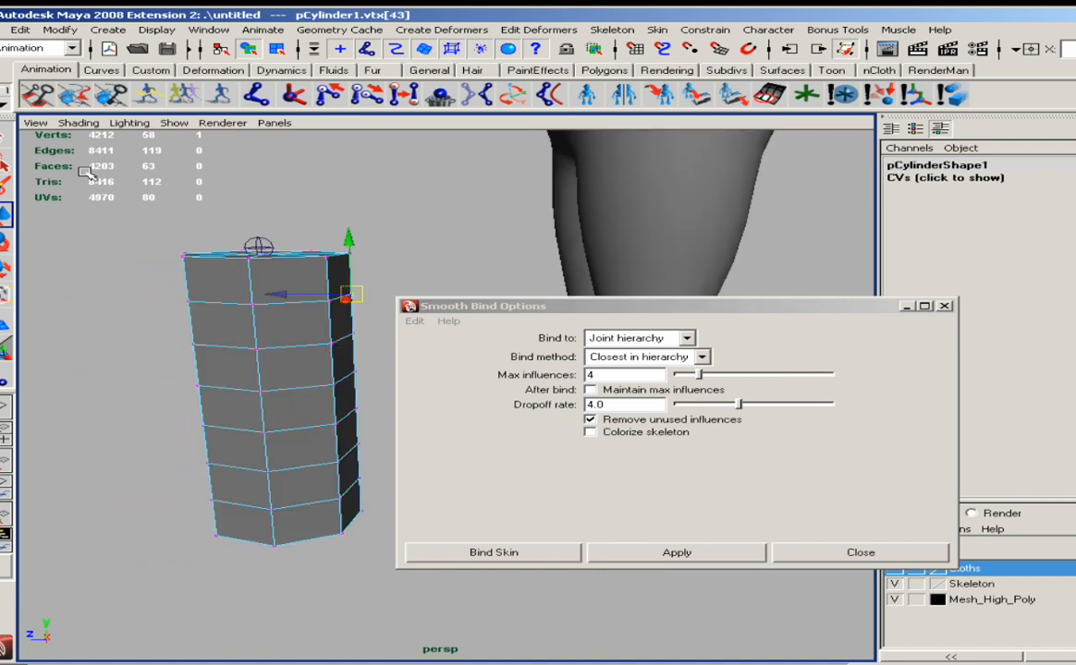
pyautogui.click(74, 122)
pyautogui.click(111, 285)
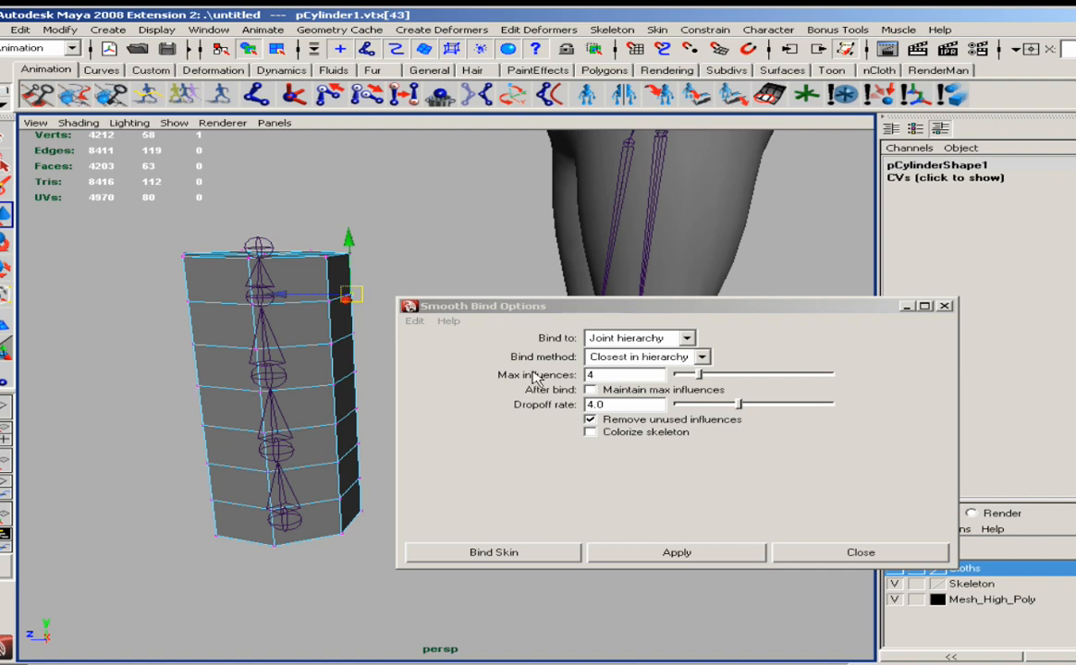
pyautogui.scroll(3, 276, 324)
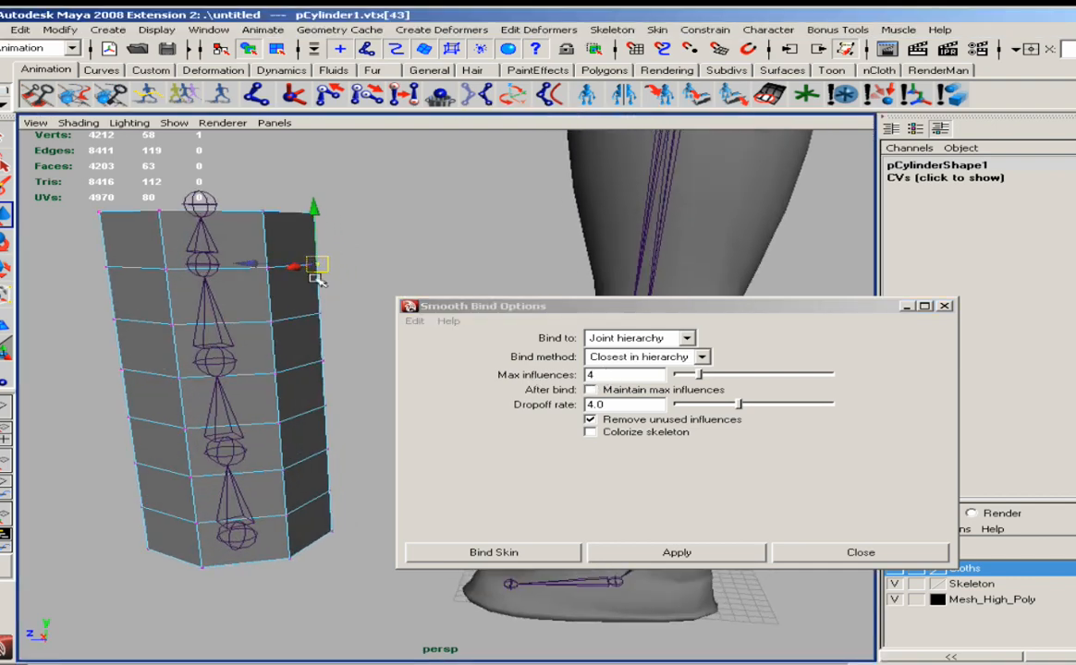
# Step: Reselect the outer vertex just below the cylinder's top, and toggle Maintain max influences on and back off
pyautogui.click(347, 268)
pyautogui.click(316, 265)
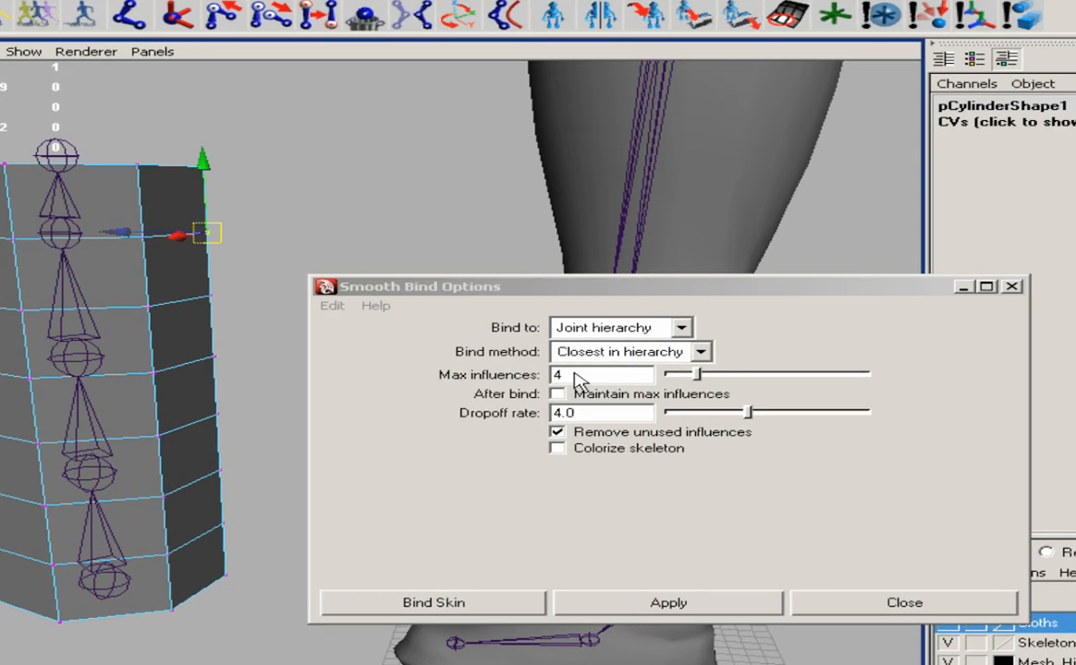
pyautogui.keyDown('alt'); pyautogui.moveTo(113, 389); pyautogui.dragTo(188, 398, button='right'); pyautogui.keyUp('alt')
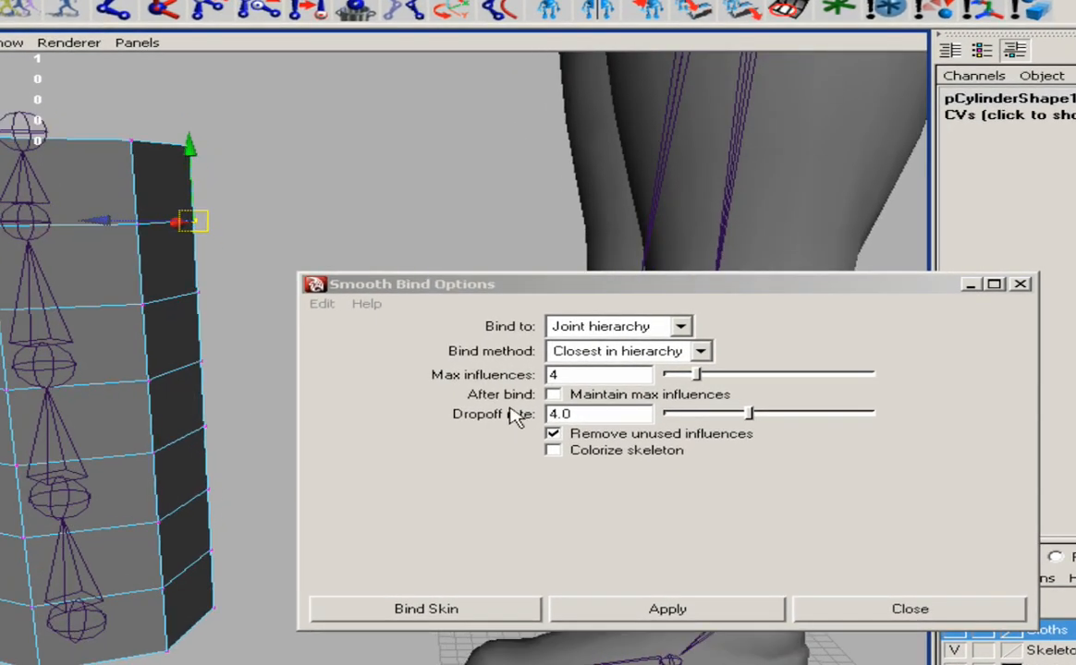
pyautogui.click(610, 399)
pyautogui.click(612, 400)
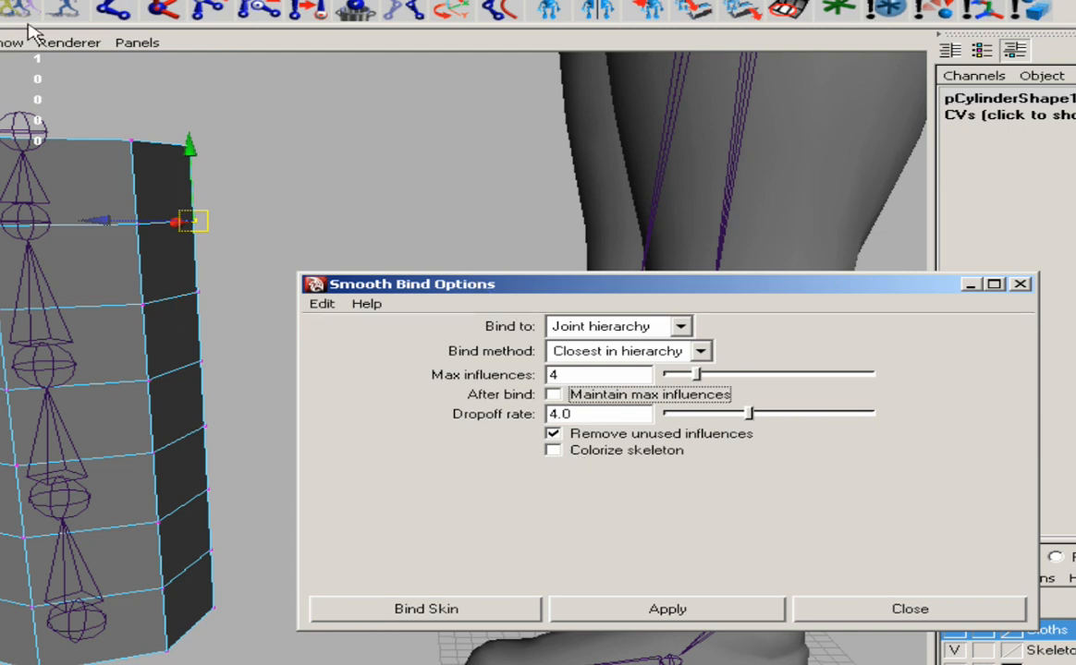
# Step: Smooth bind the cylinder to the test chain from its root joint, using Joint hierarchy, Closest in hierarchy and 4 max influences
pyautogui.click(123, 460)
pyautogui.click(107, 635)
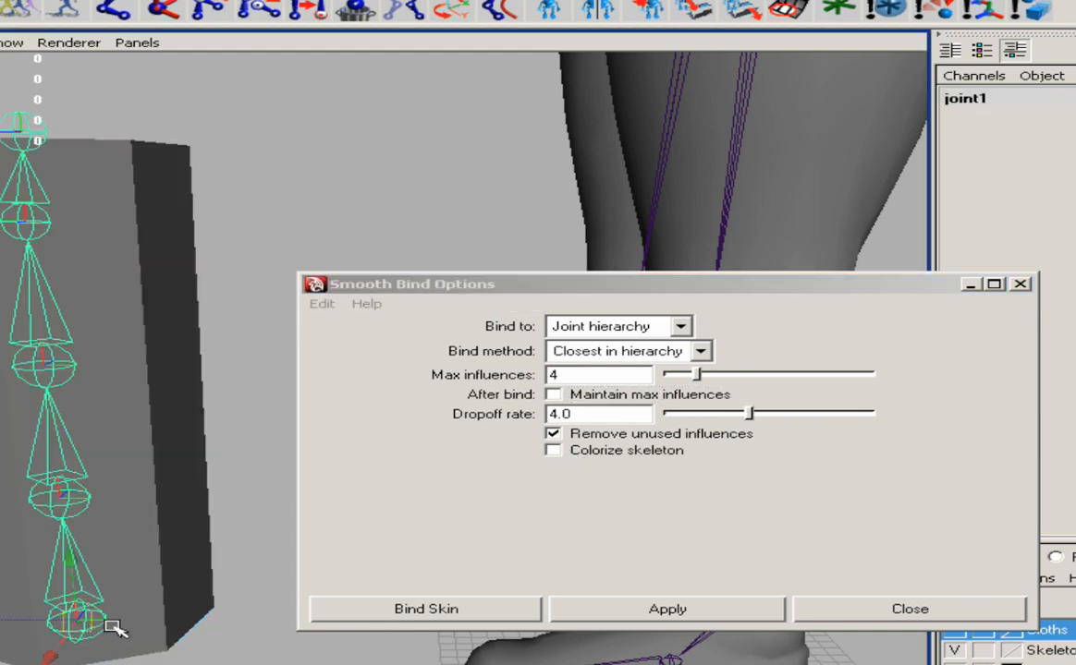
pyautogui.press('f')
pyautogui.keyDown('shift'); pyautogui.click(176, 398); pyautogui.keyUp('shift')
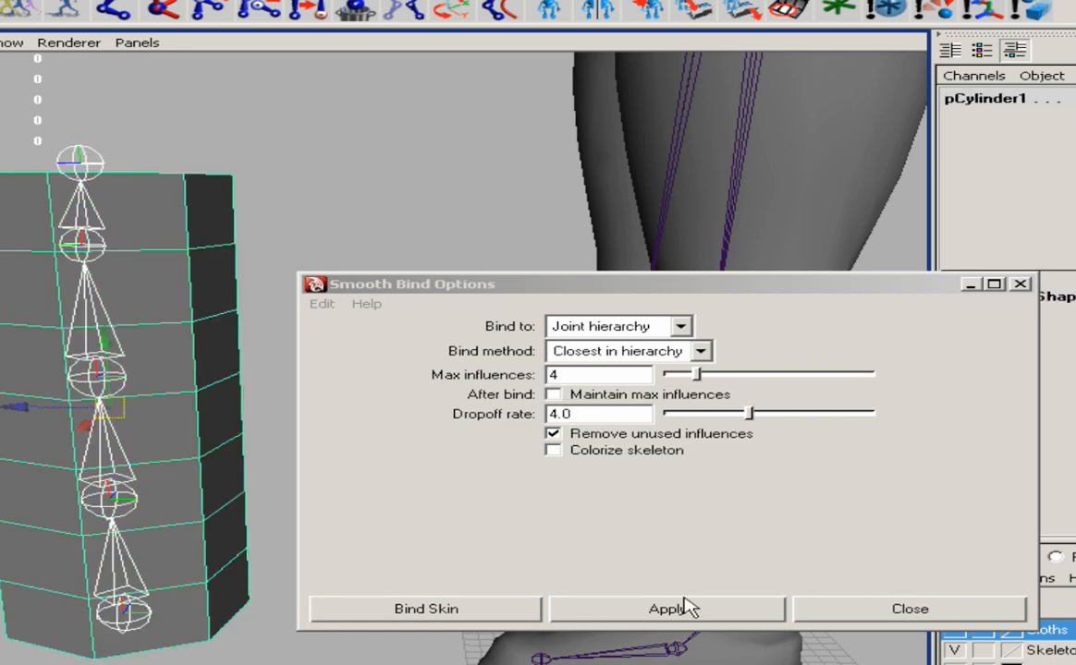
pyautogui.click(640, 611)
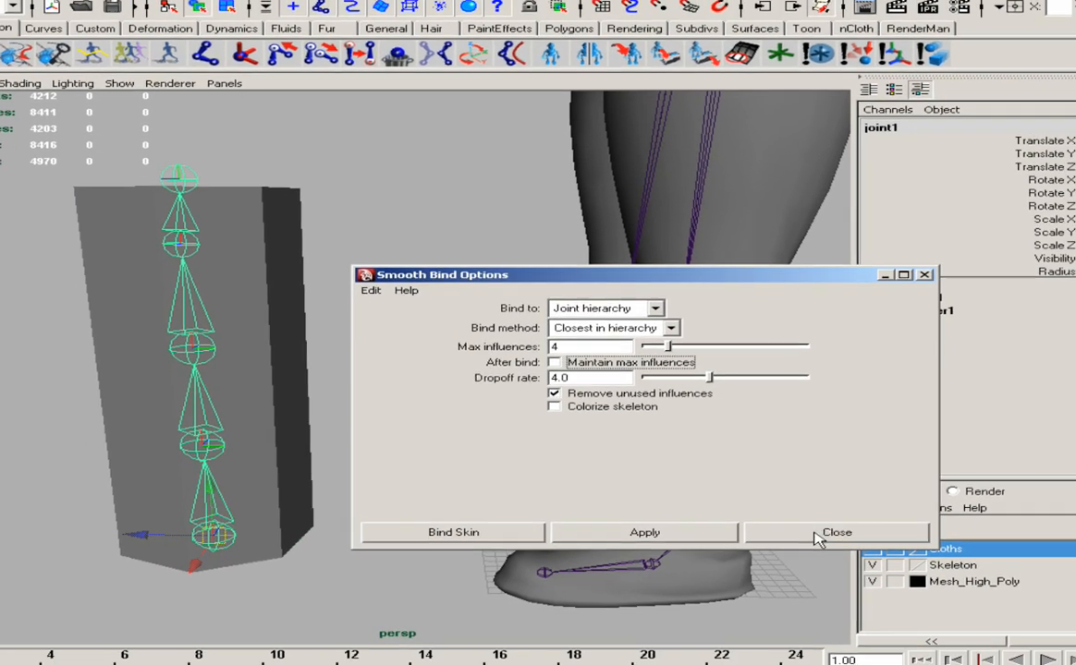
pyautogui.click(855, 553)
pyautogui.keyDown('alt'); pyautogui.moveTo(312, 469); pyautogui.dragTo(441, 467, button='right'); pyautogui.keyUp('alt')
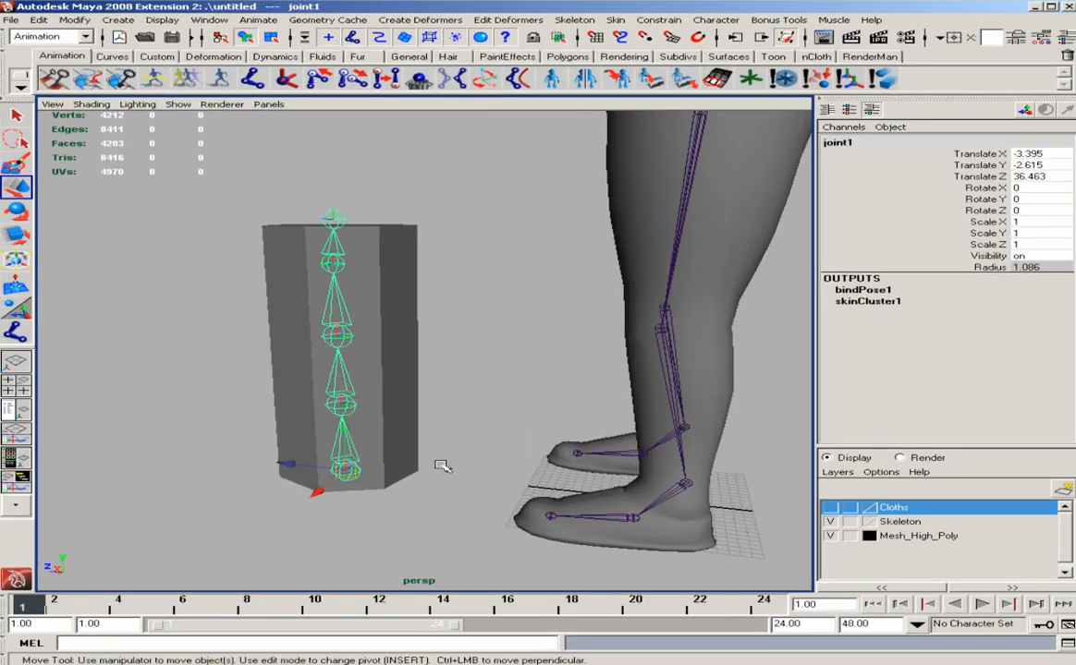
pyautogui.click(442, 466)
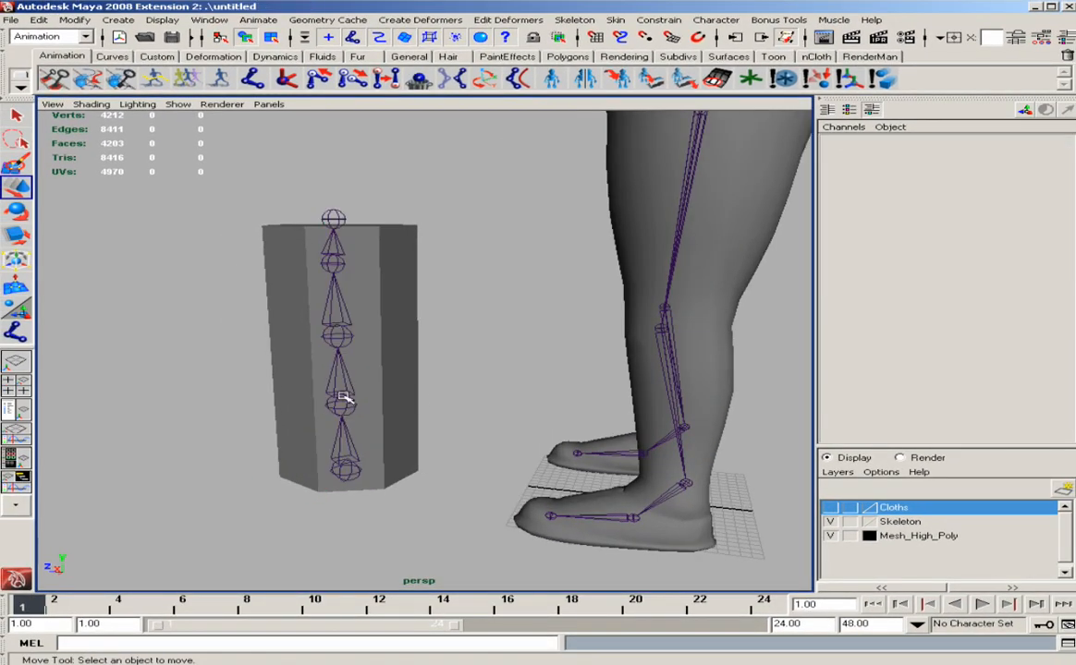
# Step: Display the wireframe over the shaded surfaces in the perspective view and clear the joint selection
pyautogui.click(345, 398)
pyautogui.keyDown('alt'); pyautogui.moveTo(410, 410); pyautogui.dragTo(370, 413); pyautogui.keyUp('alt')
pyautogui.click(94, 106)
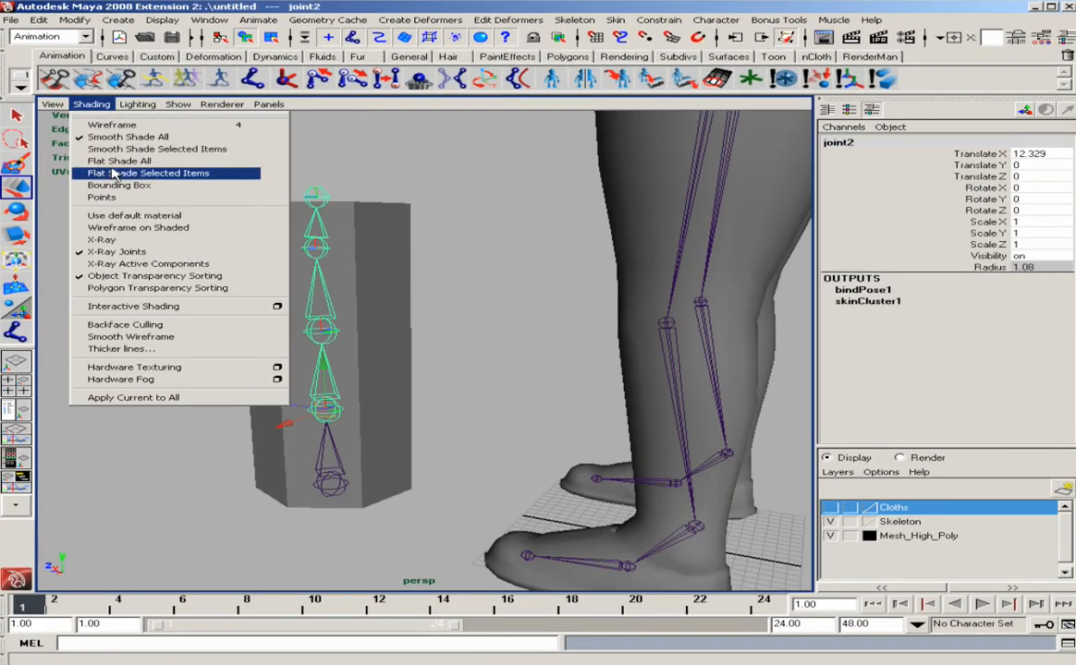
pyautogui.click(138, 229)
pyautogui.keyDown('alt'); pyautogui.moveTo(325, 357); pyautogui.dragTo(364, 356); pyautogui.keyUp('alt')
pyautogui.keyDown('alt'); pyautogui.moveTo(364, 357); pyautogui.dragTo(400, 336, button='right'); pyautogui.keyUp('alt')
pyautogui.click(507, 314)
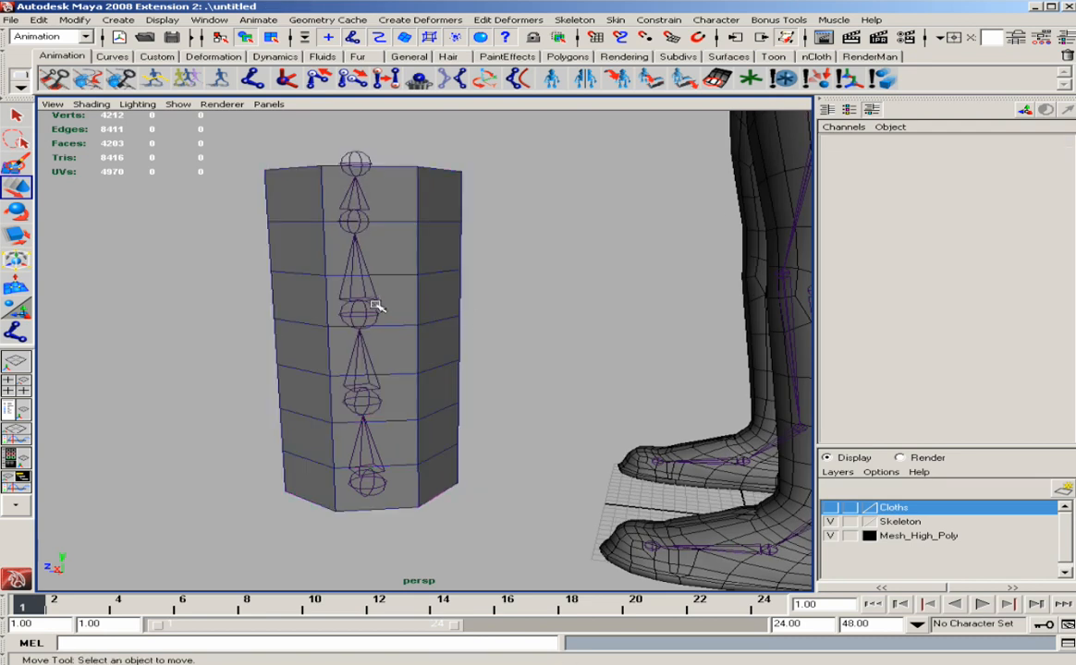
# Step: Rotate the middle joint of the test chain slightly to test the cylinder's deformation, and undo the rotation
pyautogui.click(371, 307)
pyautogui.press('e')
pyautogui.moveTo(437, 294)
pyautogui.mouseDown()
pyautogui.moveTo(460, 311)
pyautogui.moveTo(430, 290)
pyautogui.mouseUp()
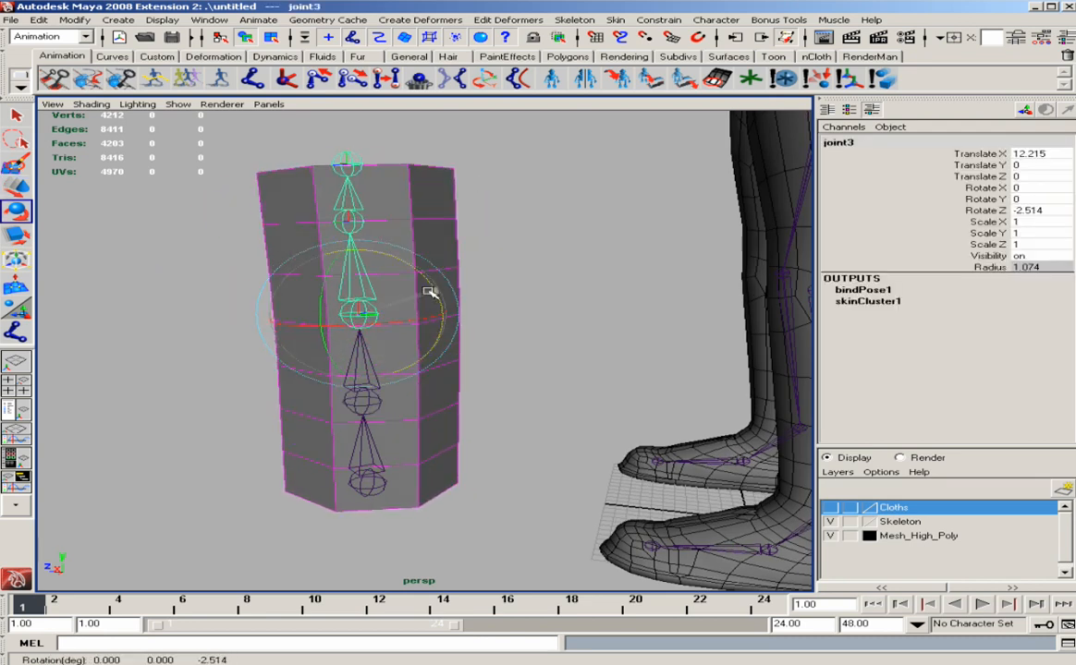
pyautogui.hotkey('ctrl', 'z')
# Step: Rotate the second joint from the base of the chain as a deformation test, and undo it
pyautogui.keyDown('alt'); pyautogui.moveTo(561, 368); pyautogui.dragTo(507, 388, button='right'); pyautogui.keyUp('alt')
pyautogui.click(494, 396)
pyautogui.click(368, 392)
pyautogui.moveTo(454, 382); pyautogui.dragTo(427, 365)
pyautogui.hotkey('ctrl', 'z')
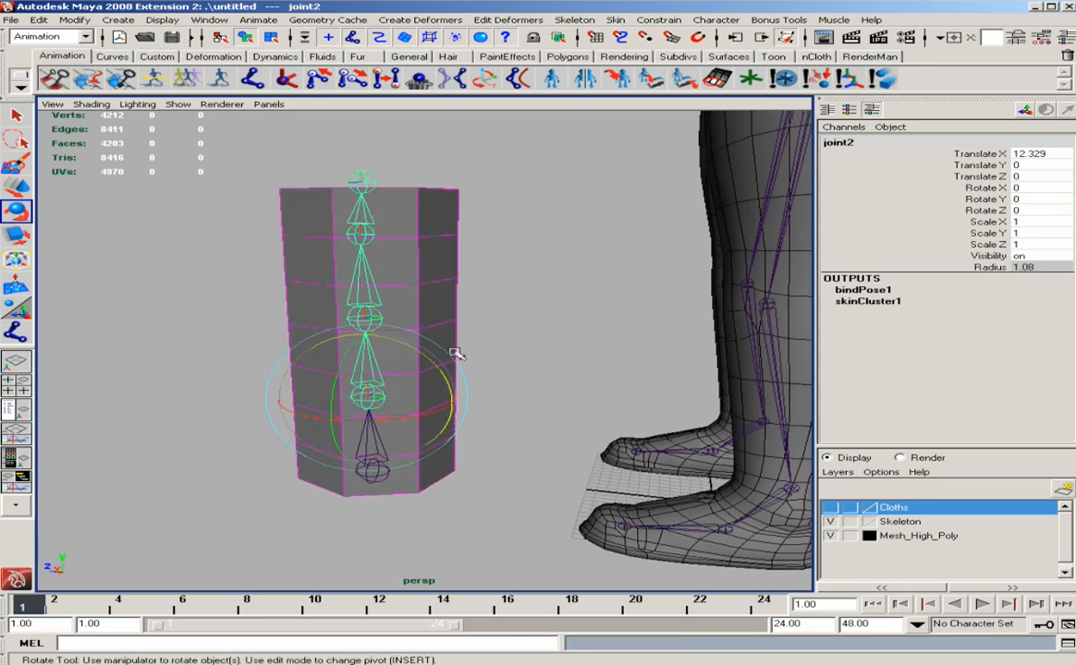
# Step: Test-rotate the joint just below the top end of the chain, and undo the rotation
pyautogui.click(361, 233)
pyautogui.moveTo(425, 220); pyautogui.dragTo(447, 259)
pyautogui.hotkey('ctrl', 'z')
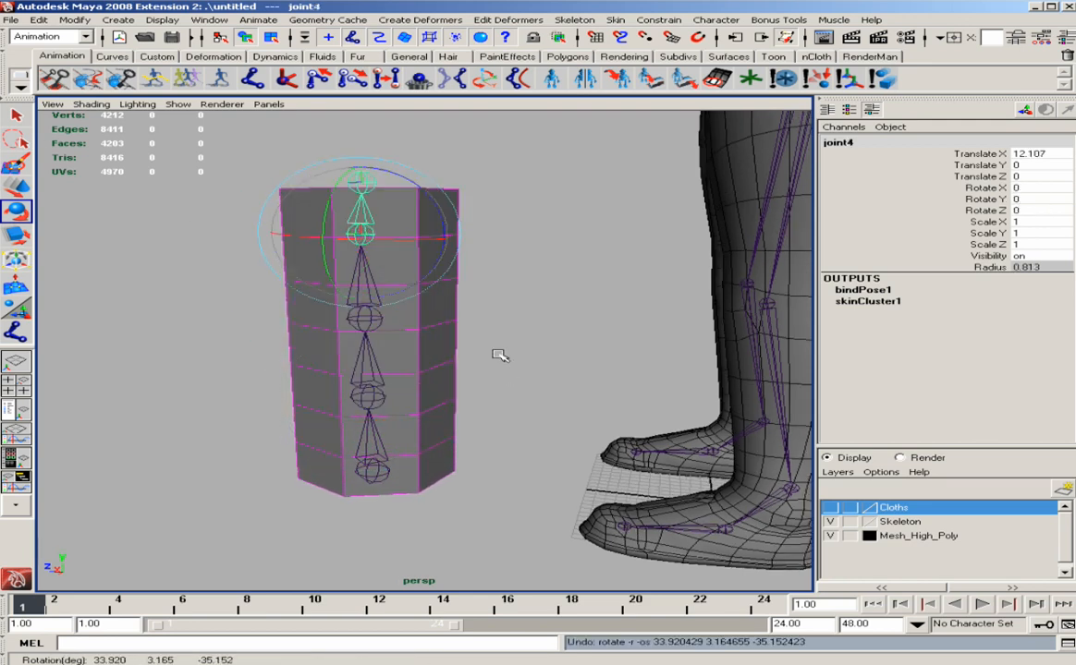
# Step: Select the bound cylinder and open the settings of the Paint Skin Weights Tool
pyautogui.keyDown('alt'); pyautogui.moveTo(412, 368); pyautogui.dragTo(442, 370, button='right'); pyautogui.keyUp('alt')
pyautogui.click(421, 353)
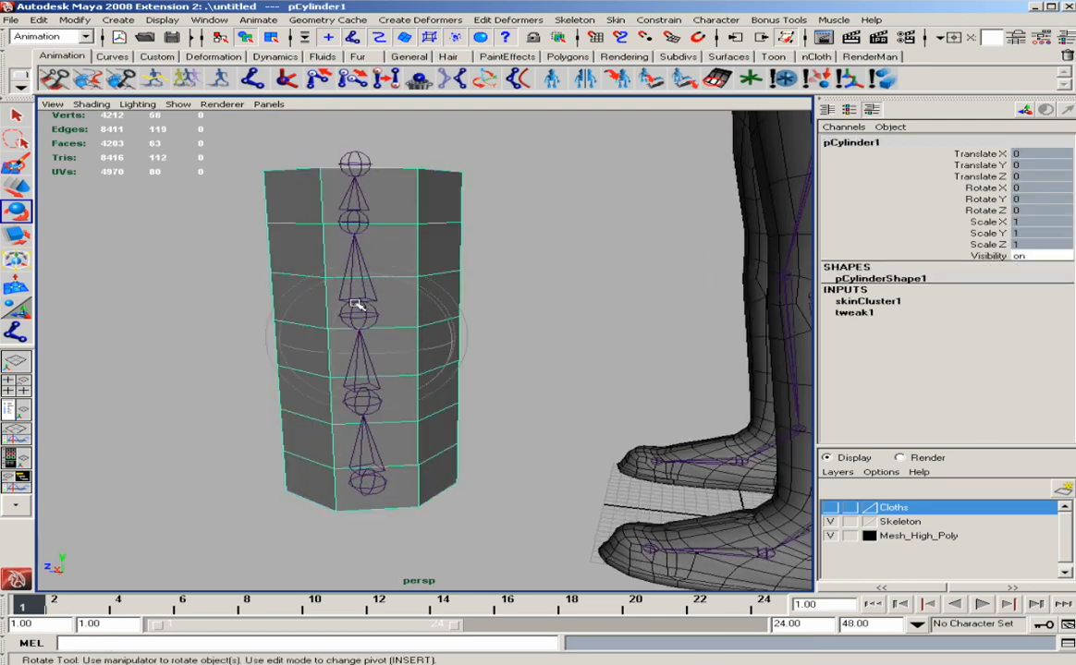
pyautogui.keyDown('alt'); pyautogui.moveTo(499, 310); pyautogui.dragTo(562, 324, button='right'); pyautogui.keyUp('alt')
pyautogui.click(562, 325)
pyautogui.keyDown('alt'); pyautogui.moveTo(562, 324); pyautogui.dragTo(584, 329); pyautogui.keyUp('alt')
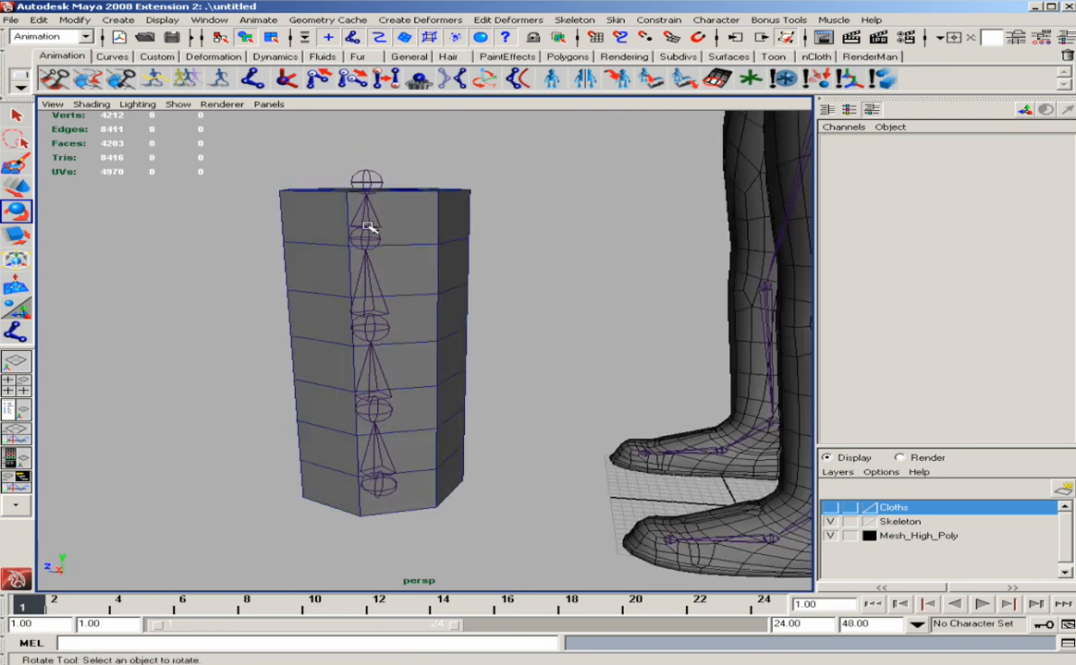
pyautogui.click(377, 477)
pyautogui.keyDown('alt'); pyautogui.moveTo(476, 292); pyautogui.dragTo(553, 297, button='right'); pyautogui.keyUp('alt')
pyautogui.click(552, 298)
pyautogui.click(444, 254)
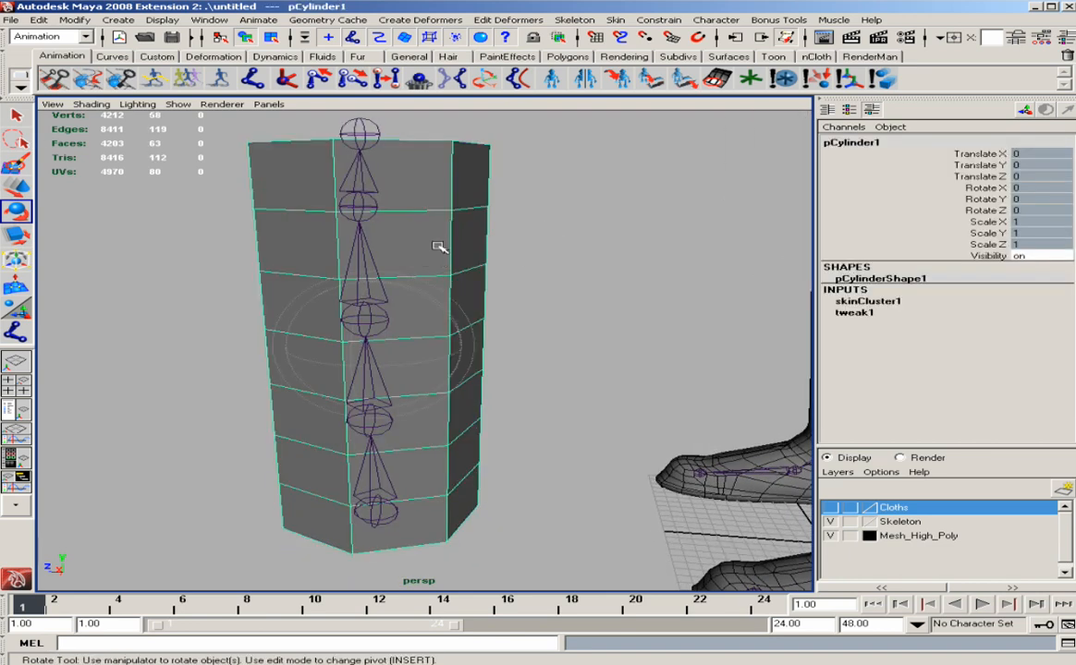
pyautogui.doubleClick(722, 81)
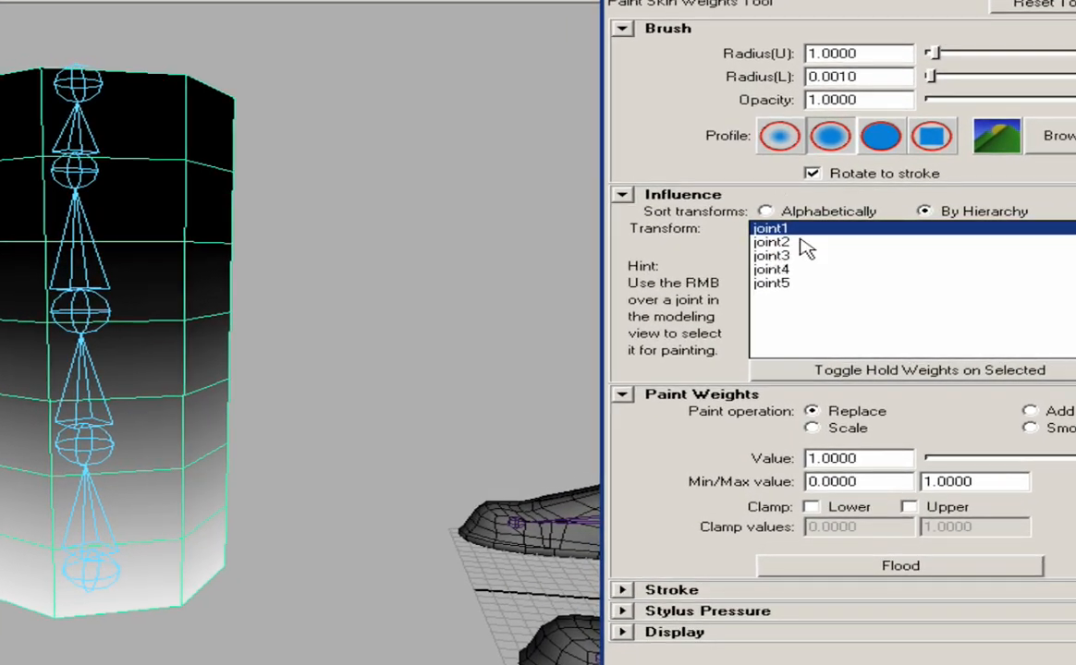
# Step: Compare the weight shading of joint2, joint5 and joint3 on the cylinder, and return to joint1
pyautogui.click(797, 242)
pyautogui.click(782, 283)
pyautogui.click(778, 257)
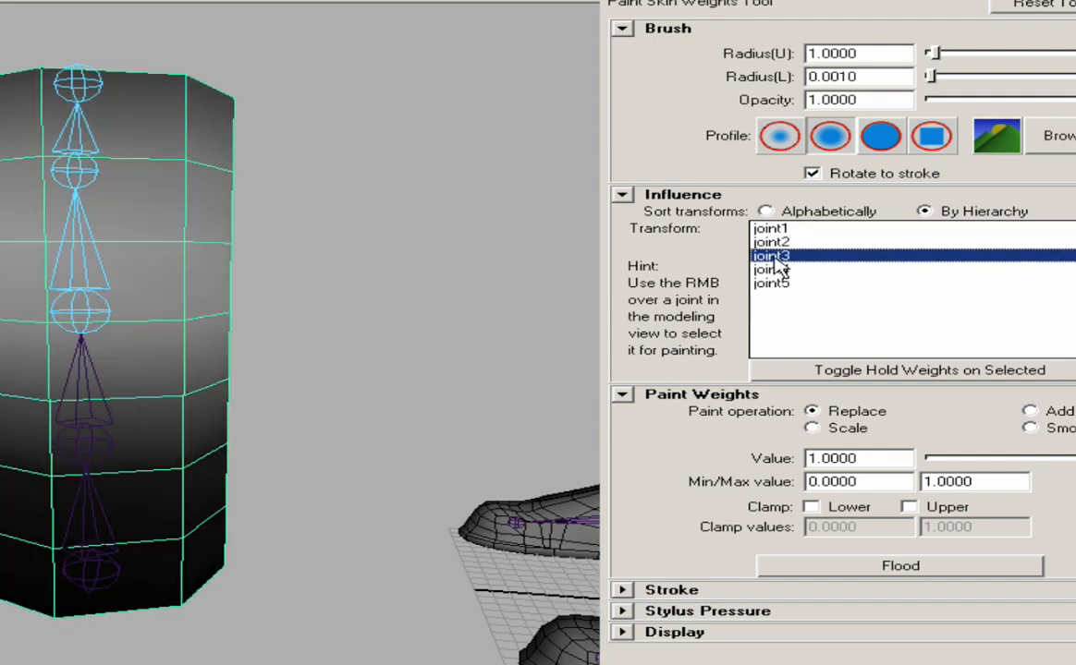
pyautogui.click(770, 242)
pyautogui.click(769, 229)
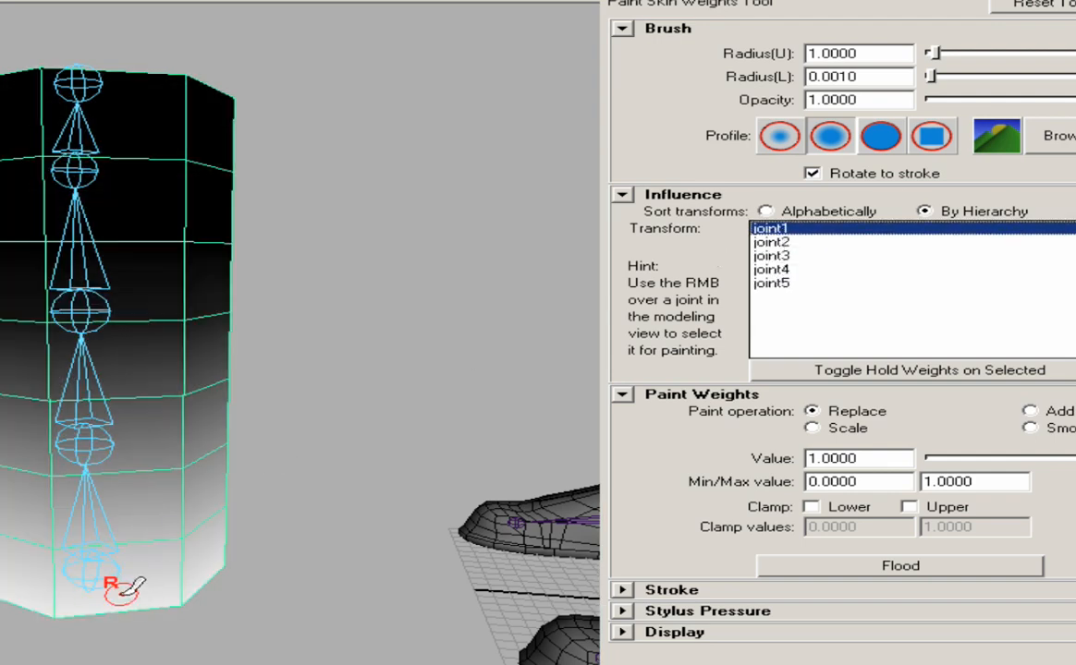
# Step: Enlarge the weight brush to an upper radius of about 1.63
pyautogui.keyDown('alt'); pyautogui.moveTo(121, 592); pyautogui.dragTo(201, 584, button='middle'); pyautogui.keyUp('alt')
pyautogui.press('b')
pyautogui.moveTo(180, 581); pyautogui.dragTo(192, 580)
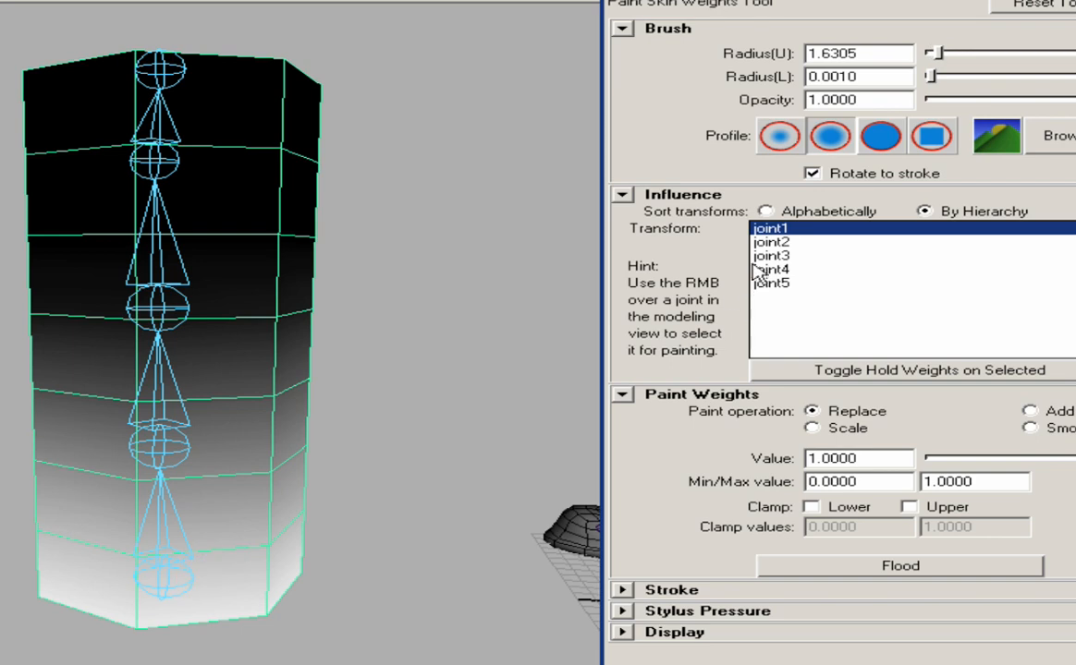
# Step: Examine how joint1's influence fades from the base of the cylinder towards its top
pyautogui.click(770, 243)
pyautogui.click(769, 229)
pyautogui.scroll(3, 314, 349)
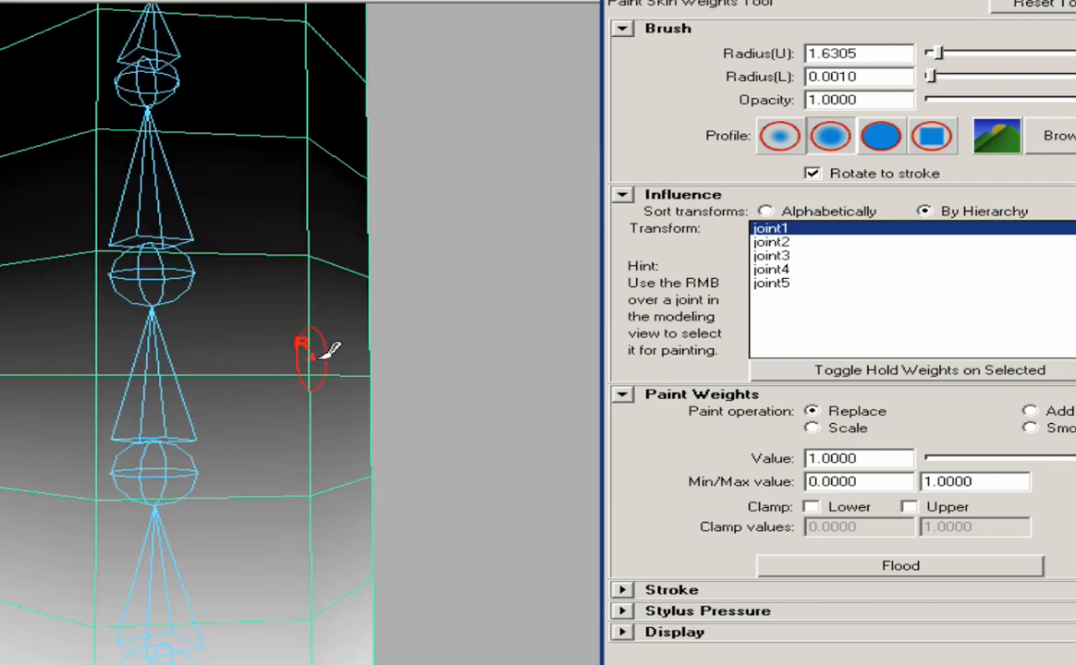
pyautogui.scroll(-3, 314, 370)
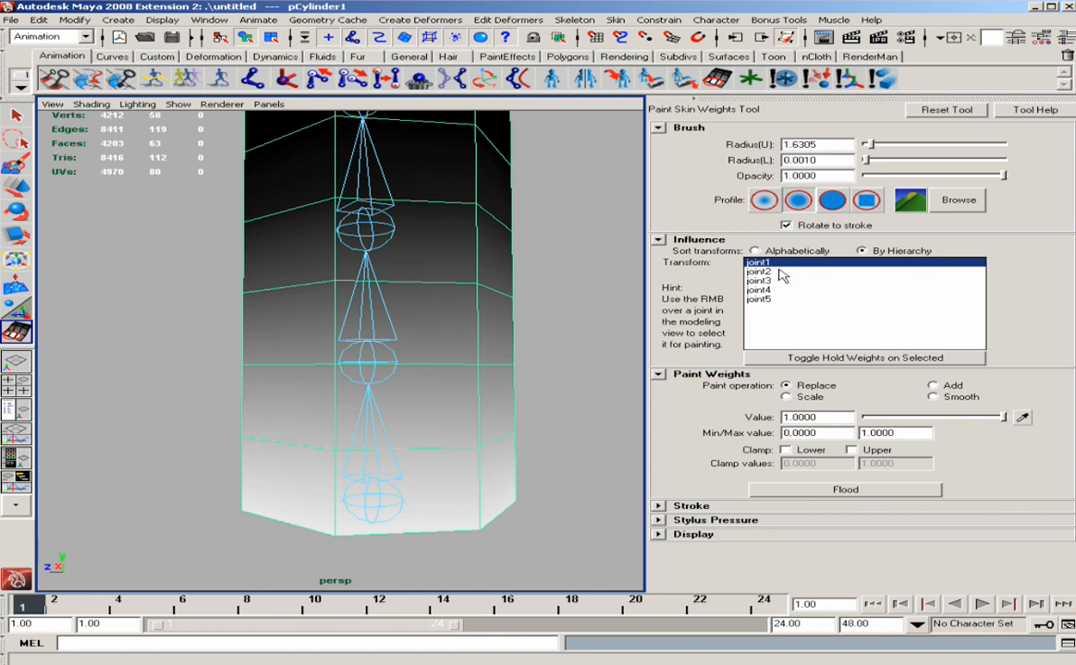
pyautogui.keyDown('alt'); pyautogui.moveTo(401, 350); pyautogui.dragTo(308, 389, button='right'); pyautogui.keyUp('alt')
pyautogui.keyDown('alt'); pyautogui.moveTo(308, 389); pyautogui.dragTo(281, 409); pyautogui.keyUp('alt')
pyautogui.keyDown('alt'); pyautogui.moveTo(280, 409); pyautogui.dragTo(299, 396, button='middle'); pyautogui.keyUp('alt')
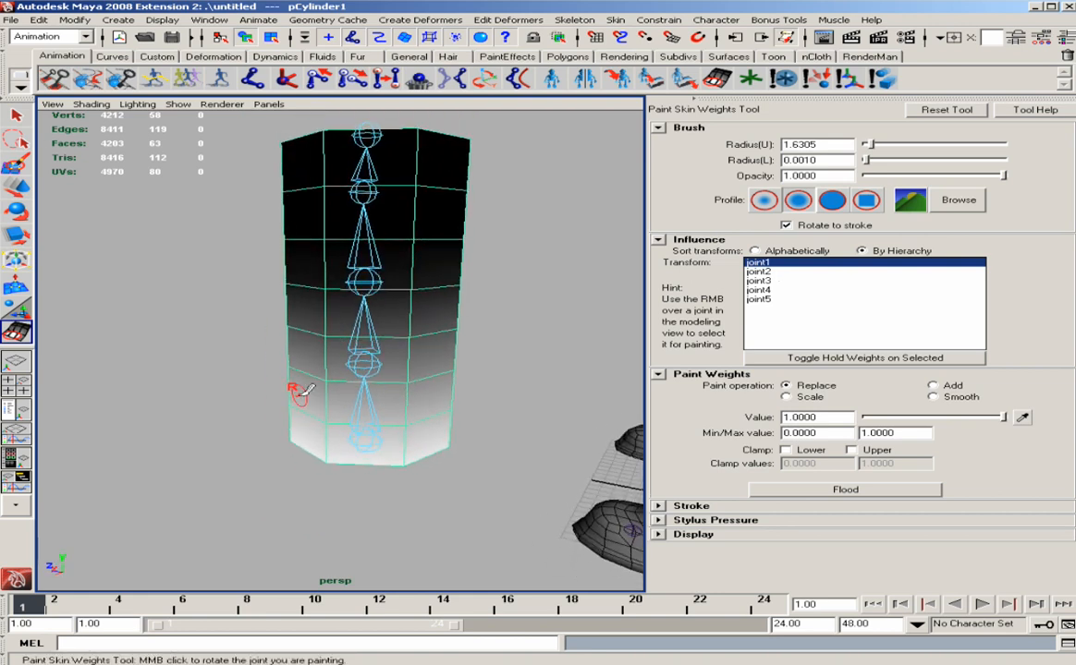
pyautogui.keyDown('alt'); pyautogui.moveTo(299, 396); pyautogui.dragTo(355, 400, button='right'); pyautogui.keyUp('alt')
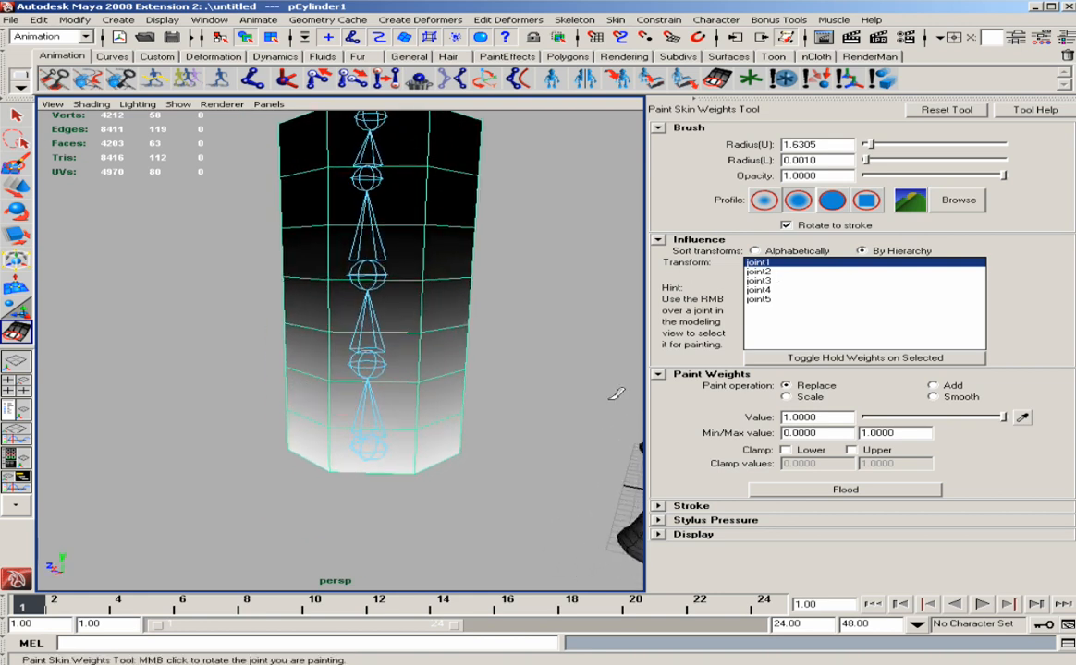
# Step: Set the weight painting operation to Add, keeping the whole cylinder in view
pyautogui.click(932, 385)
pyautogui.moveTo(350, 287)
pyautogui.keyDown('alt'); pyautogui.mouseDown(button='middle')
pyautogui.moveTo(377, 290)
pyautogui.moveTo(393, 411)
pyautogui.moveTo(409, 283)
pyautogui.mouseUp(button='middle'); pyautogui.keyUp('alt')
pyautogui.keyDown('alt'); pyautogui.moveTo(409, 284); pyautogui.dragTo(354, 356, button='right'); pyautogui.keyUp('alt')
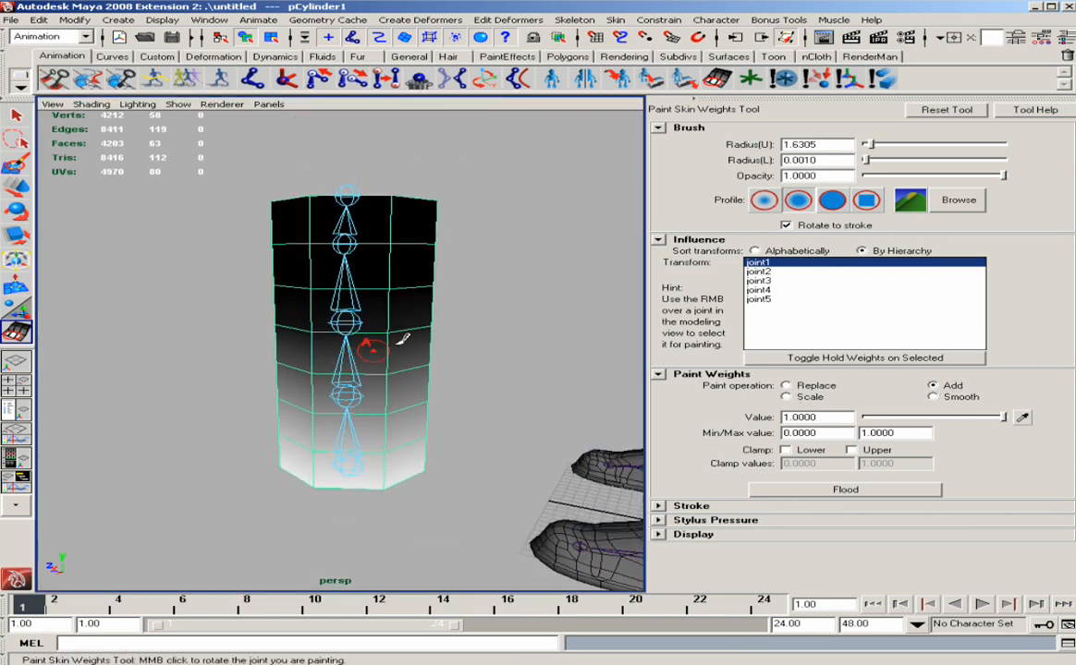
# Step: Compare the weight shading of joint3 with that of joint1 around the cylinder
pyautogui.click(760, 281)
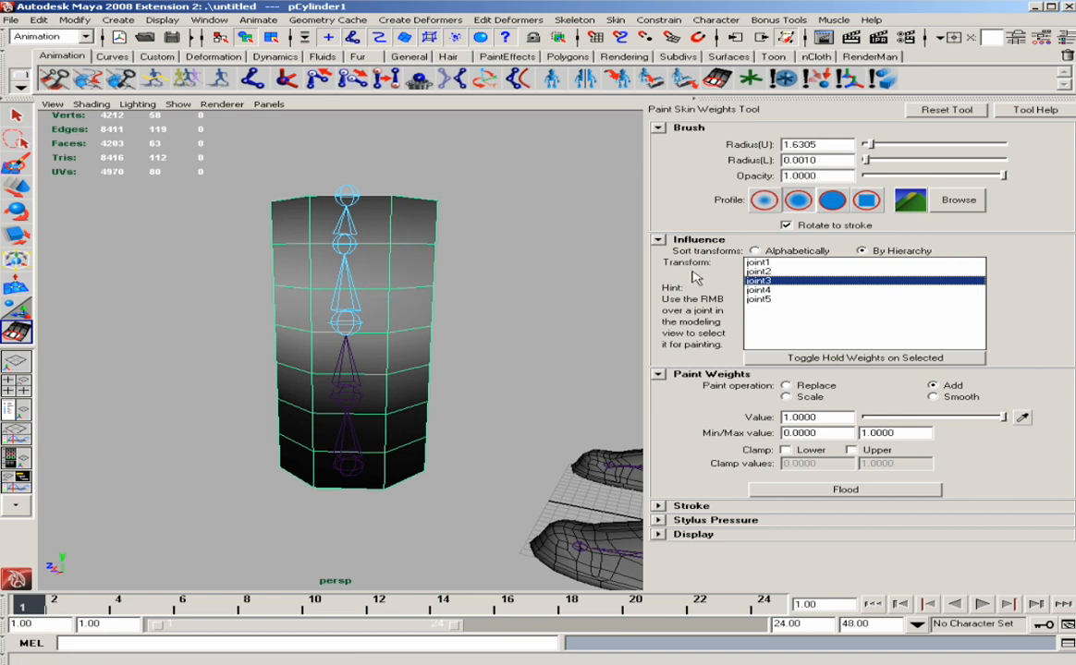
pyautogui.click(755, 263)
pyautogui.keyDown('alt'); pyautogui.moveTo(388, 414); pyautogui.dragTo(365, 420); pyautogui.keyUp('alt')
pyautogui.keyDown('alt'); pyautogui.moveTo(365, 421); pyautogui.dragTo(398, 465, button='right'); pyautogui.keyUp('alt')
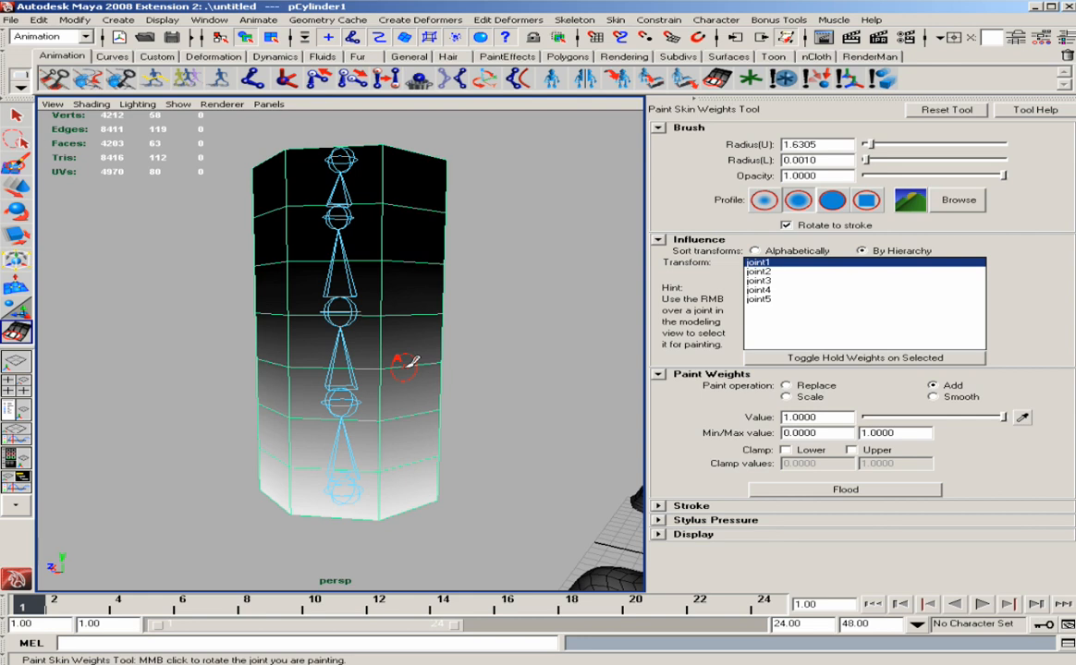
pyautogui.keyDown('alt'); pyautogui.moveTo(337, 396); pyautogui.dragTo(404, 397); pyautogui.keyUp('alt')
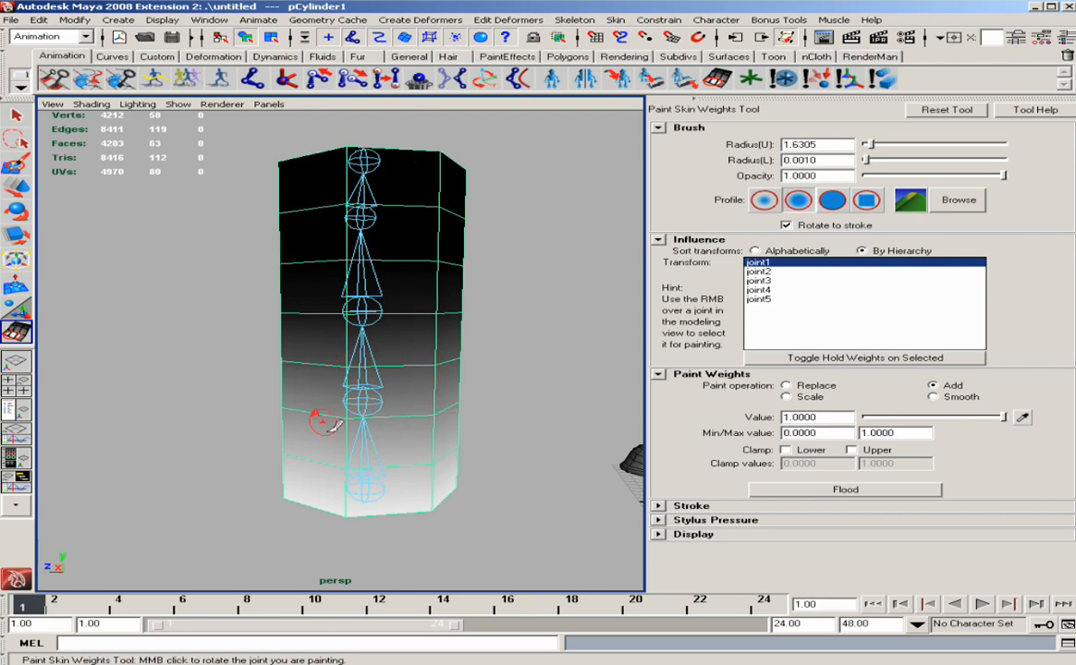
pyautogui.keyDown('alt'); pyautogui.moveTo(322, 423); pyautogui.dragTo(390, 403); pyautogui.keyUp('alt')
# Step: Add weight at value 1.0 for joint3 on one front vertex of the edge row between joint3 and joint4
pyautogui.click(765, 280)
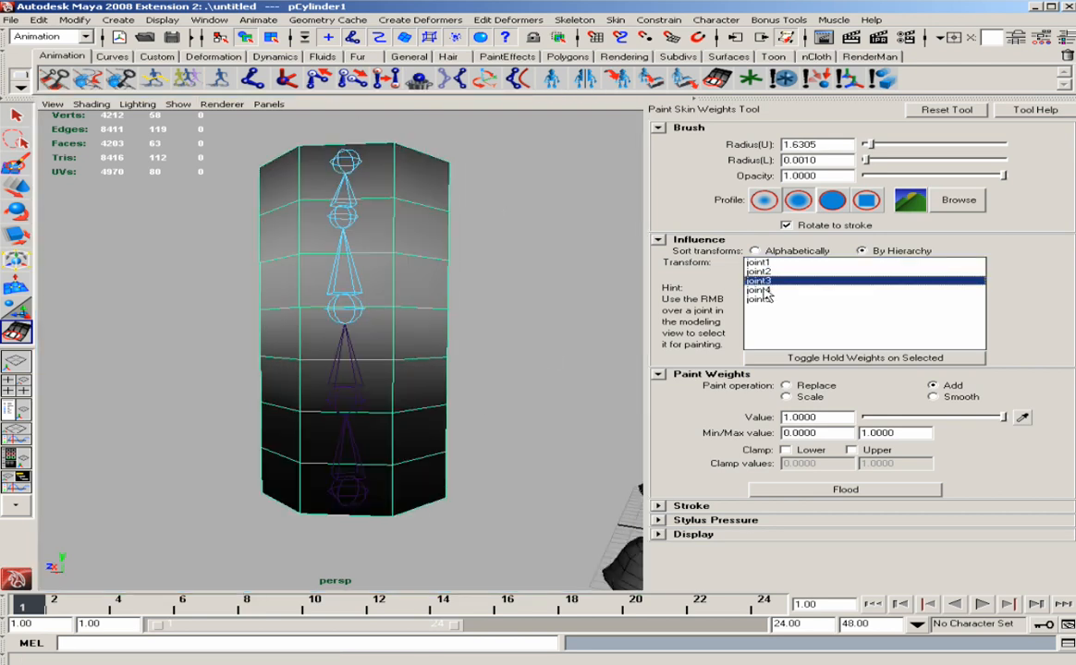
pyautogui.keyDown('alt'); pyautogui.moveTo(368, 244); pyautogui.dragTo(386, 266); pyautogui.keyUp('alt')
pyautogui.keyDown('alt'); pyautogui.moveTo(403, 268); pyautogui.dragTo(416, 326, button='middle'); pyautogui.keyUp('alt')
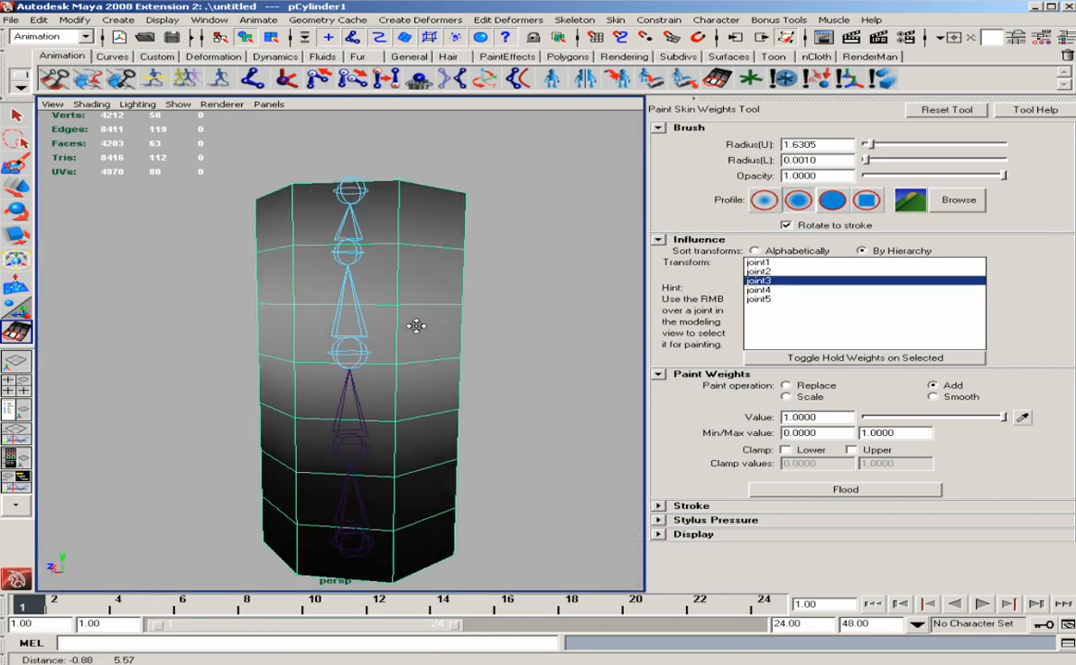
pyautogui.scroll(3, 423, 324)
pyautogui.click(424, 285)
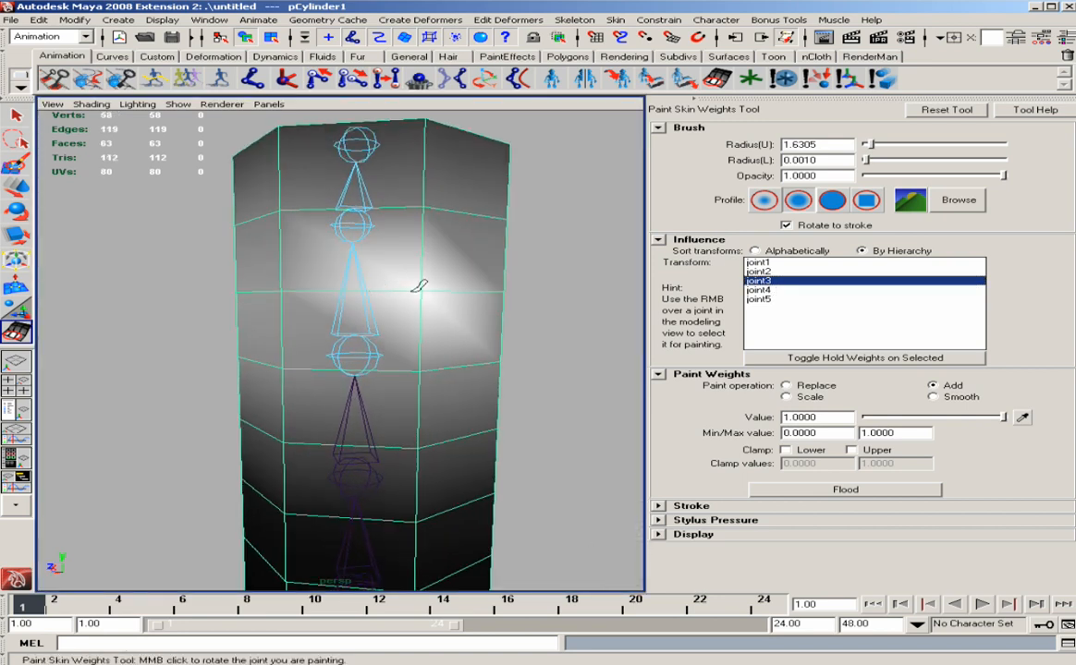
pyautogui.keyDown('alt'); pyautogui.moveTo(419, 286); pyautogui.dragTo(434, 170); pyautogui.keyUp('alt')
# Step: Switch the influence to joint2 and add weight at value 1.0 on the same front vertex
pyautogui.click(757, 272)
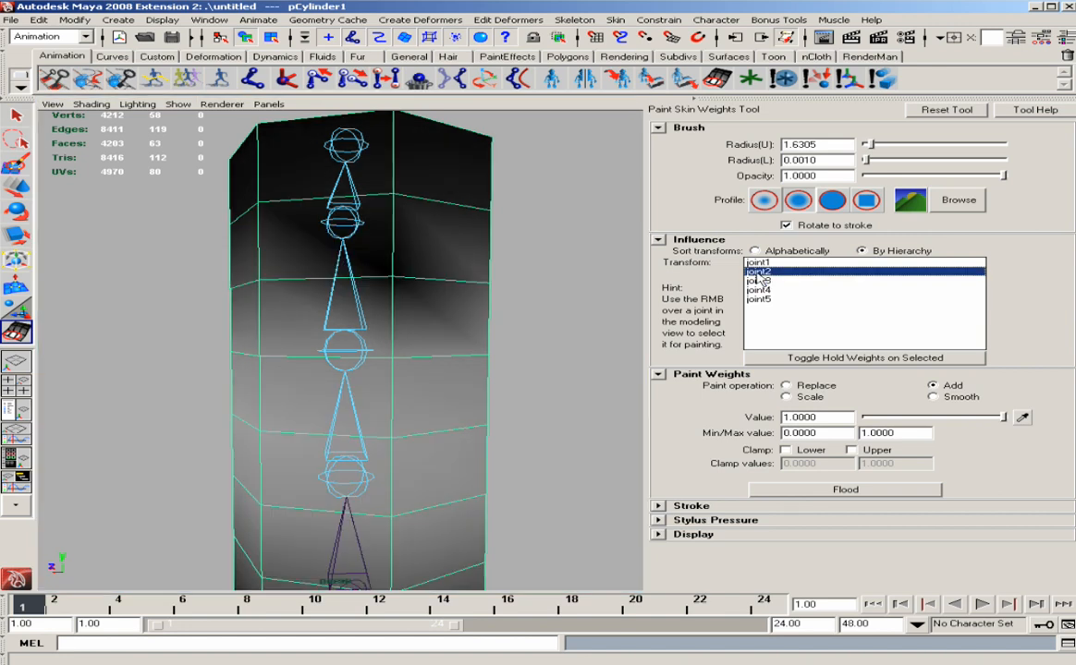
pyautogui.keyDown('alt'); pyautogui.moveTo(409, 284); pyautogui.dragTo(361, 284); pyautogui.keyUp('alt')
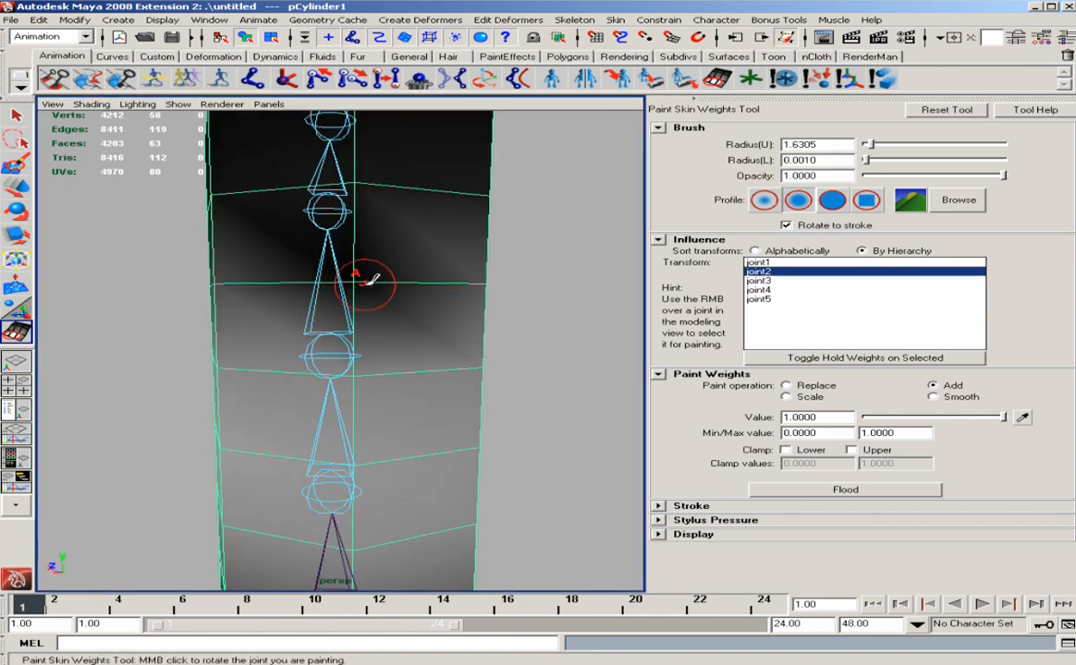
pyautogui.moveTo(374, 282)
pyautogui.keyDown('alt'); pyautogui.mouseDown()
pyautogui.moveTo(409, 294)
pyautogui.moveTo(386, 294)
pyautogui.moveTo(409, 260)
pyautogui.mouseUp(); pyautogui.keyUp('alt')
pyautogui.click(380, 283)
# Step: Compare the weights of joint1, joint2 and joint3 around the painted vertex
pyautogui.click(758, 262)
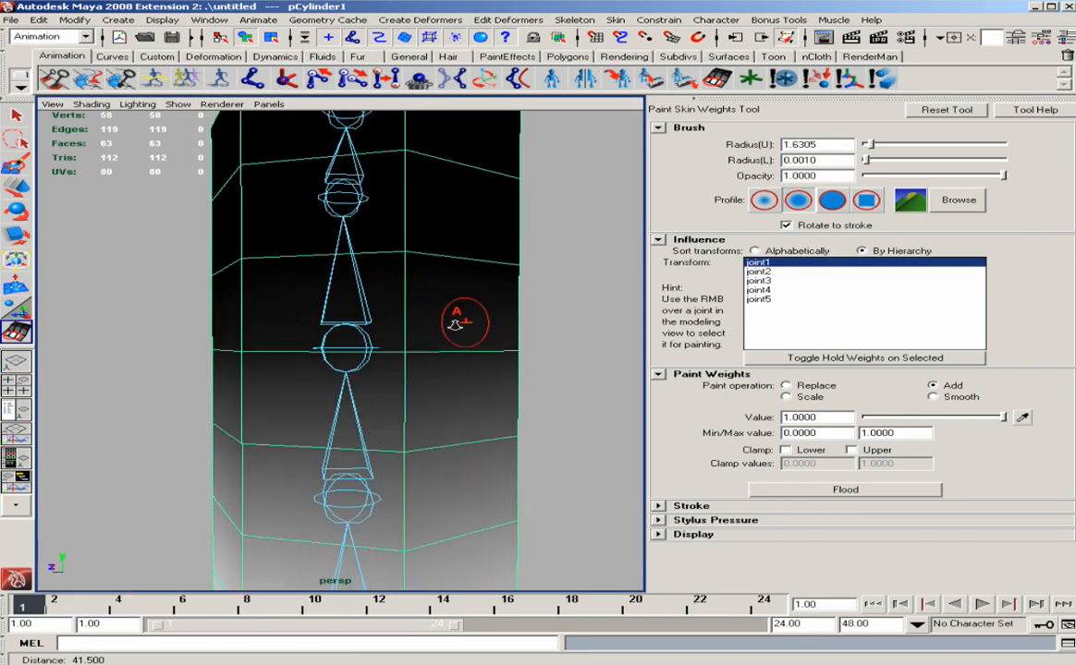
pyautogui.press('f')
pyautogui.click(758, 281)
pyautogui.moveTo(397, 323)
pyautogui.keyDown('alt'); pyautogui.mouseDown(button='right')
pyautogui.moveTo(434, 323)
pyautogui.moveTo(490, 298)
pyautogui.mouseUp(button='right'); pyautogui.keyUp('alt')
pyautogui.keyDown('alt'); pyautogui.moveTo(490, 298); pyautogui.dragTo(447, 375, button='middle'); pyautogui.keyUp('alt')
pyautogui.click(760, 271)
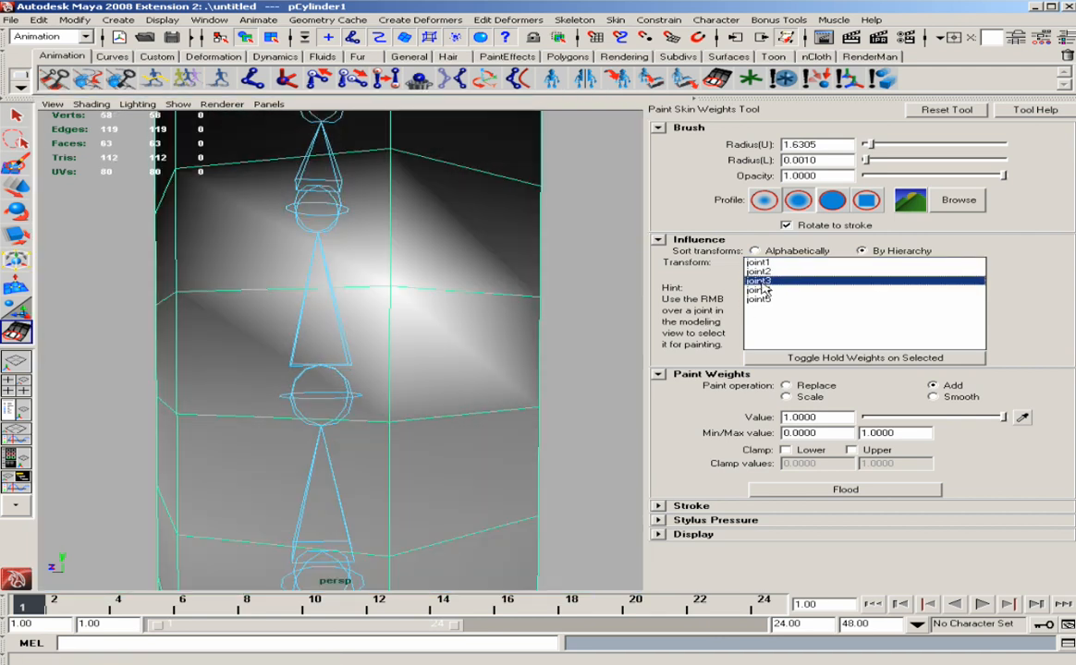
pyautogui.click(759, 280)
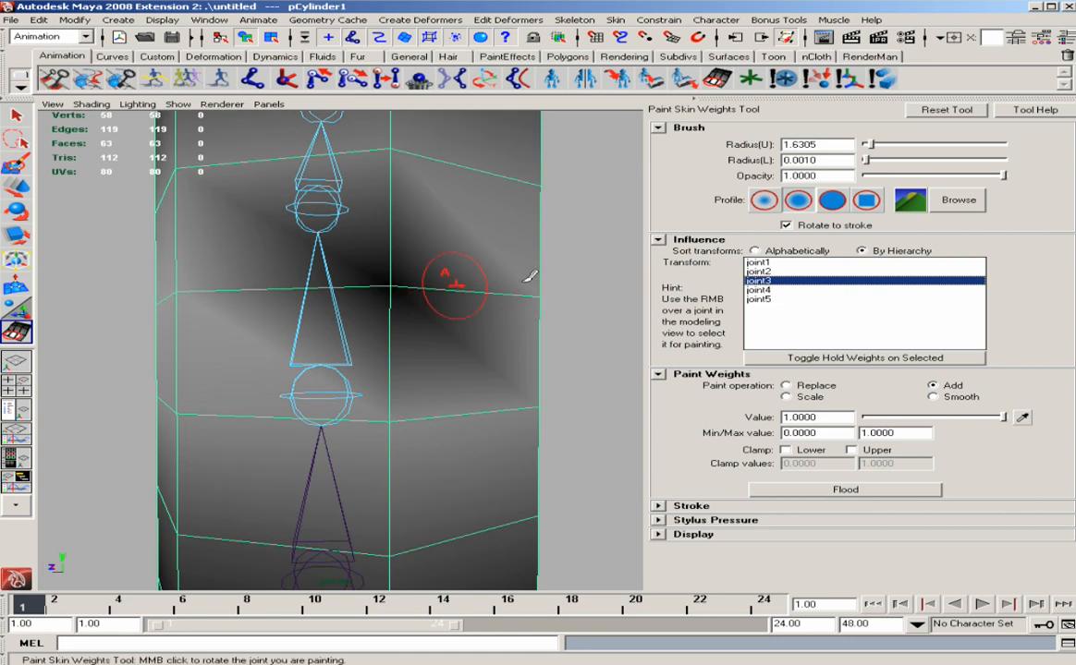
# Step: Paint joint2's weight over the same vertex again and check joint3's influence there
pyautogui.click(758, 272)
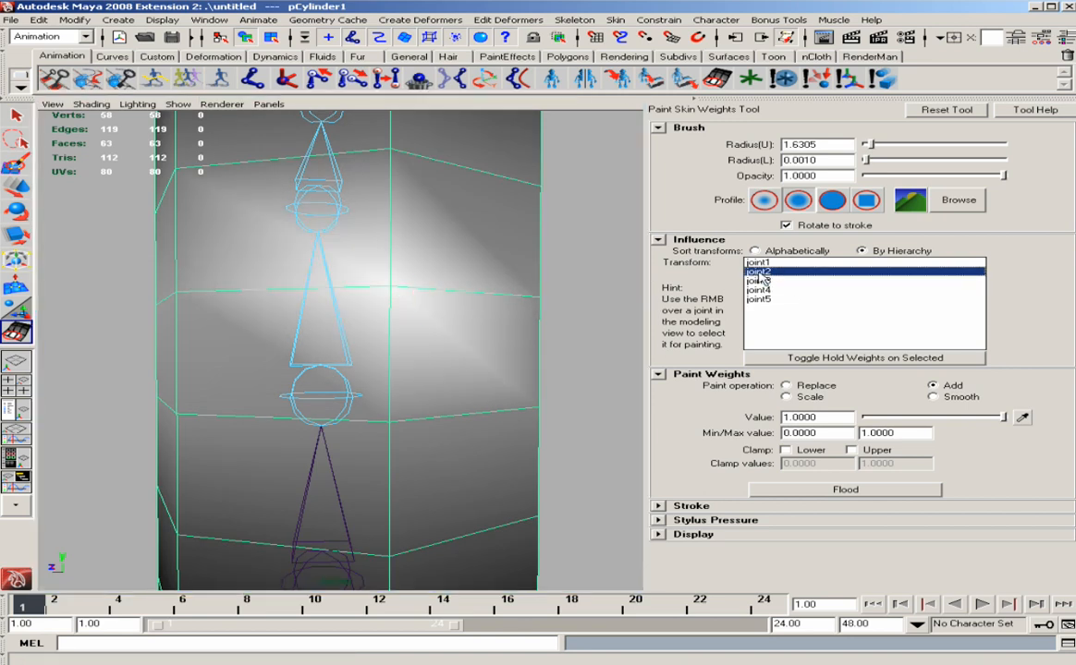
pyautogui.moveTo(409, 277); pyautogui.dragTo(394, 294)
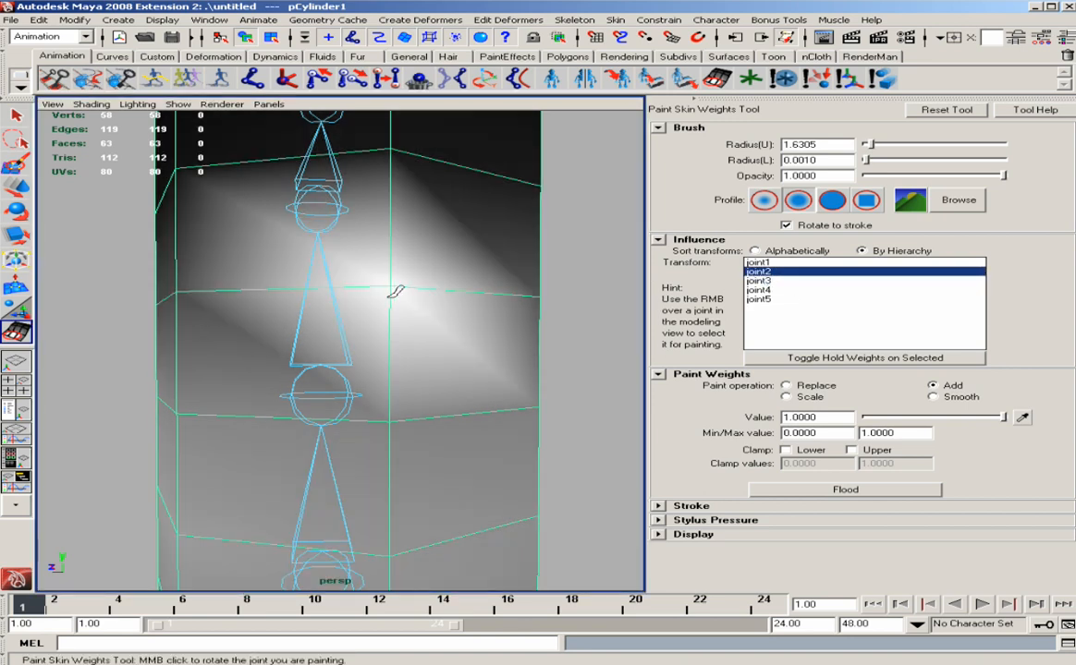
pyautogui.click(760, 282)
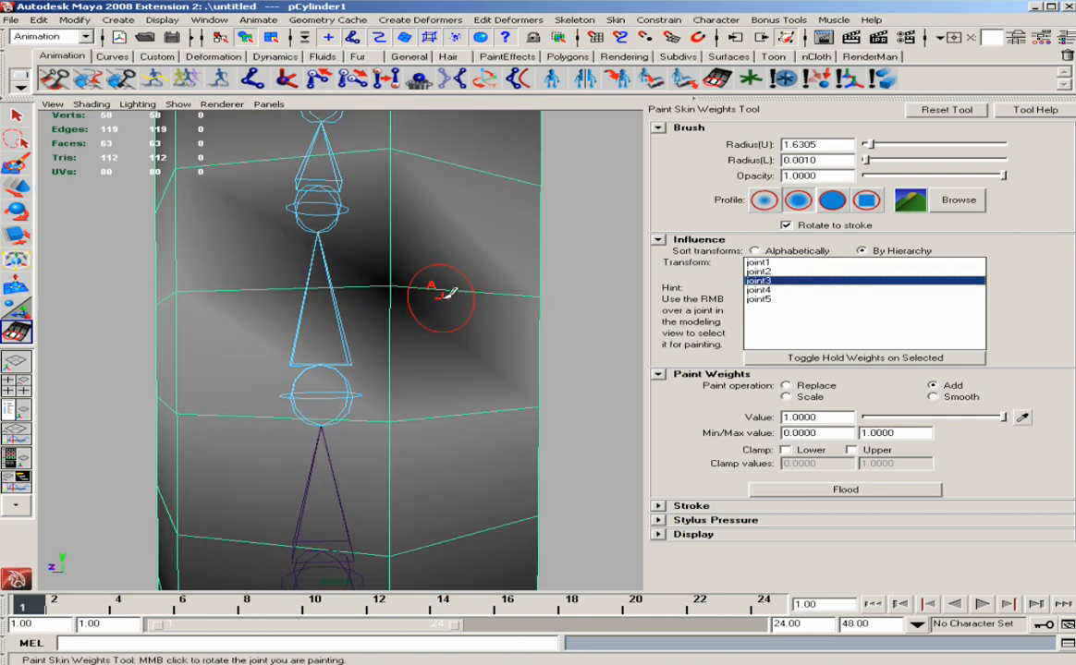